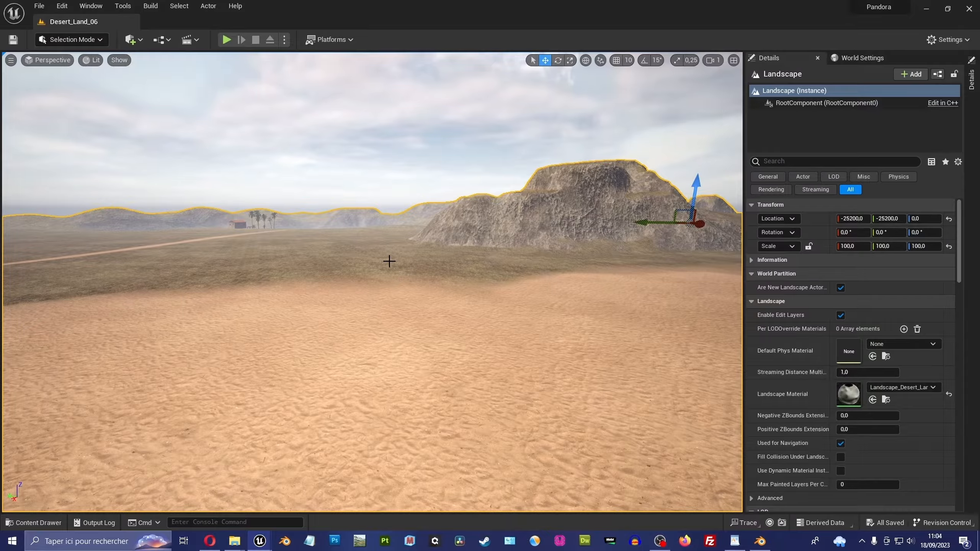
Step: Deselect the landscape in the level and switch to the Landscape_MASTER material editor window
left_click(420, 110)
right_click_drag(415, 211, 417, 207)
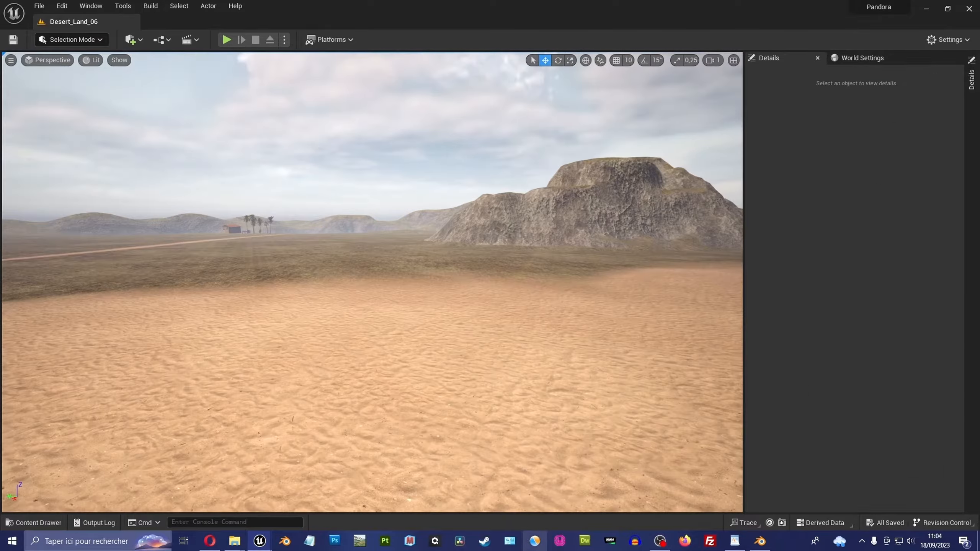
mouse_move(258, 541)
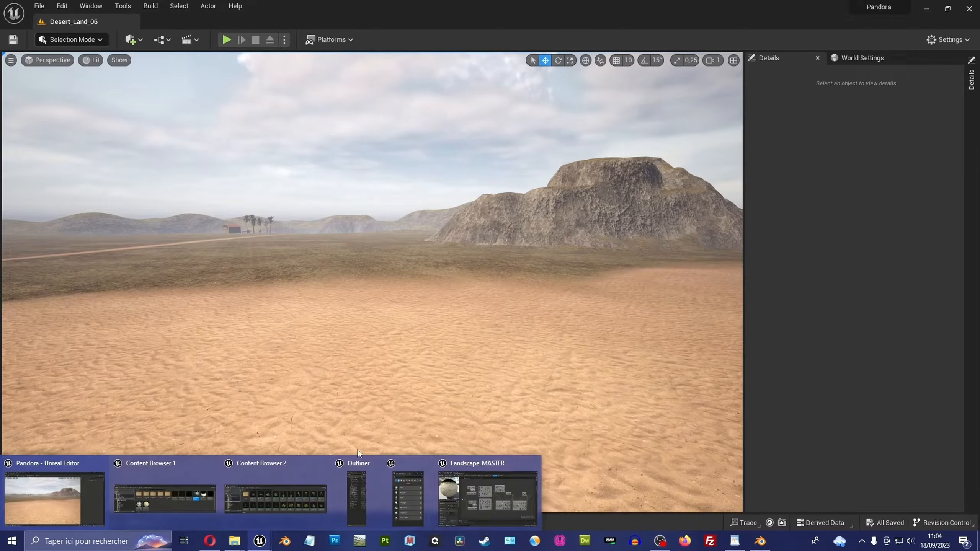
left_click(505, 473)
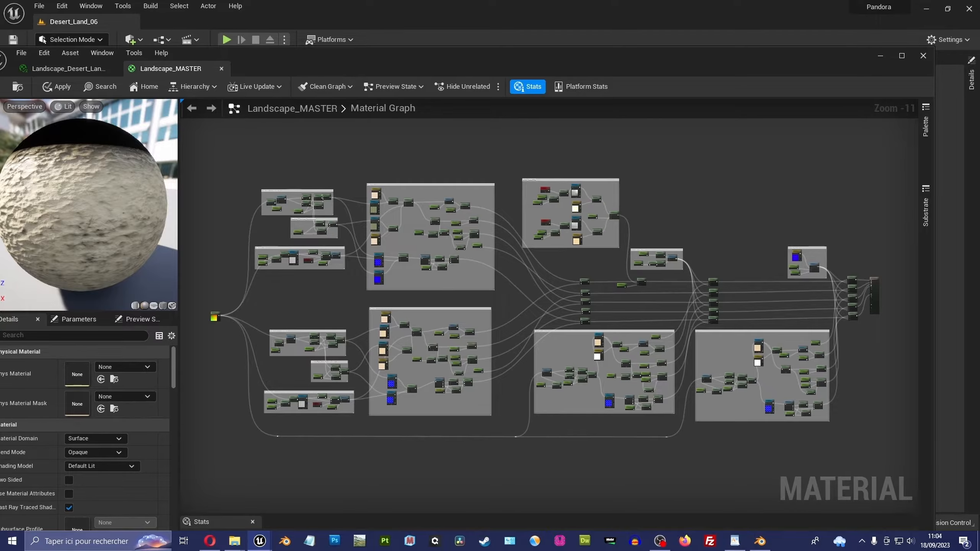
Step: Examine the Landscape_MASTER graph, focusing on the five Landscape Layer Blend nodes between the shader groups and the distance blending
right_click_drag(731, 162, 777, 157)
scroll(747, 252, "up", 2)
right_click_drag(842, 280, 608, 200)
scroll(688, 237, "up", 2)
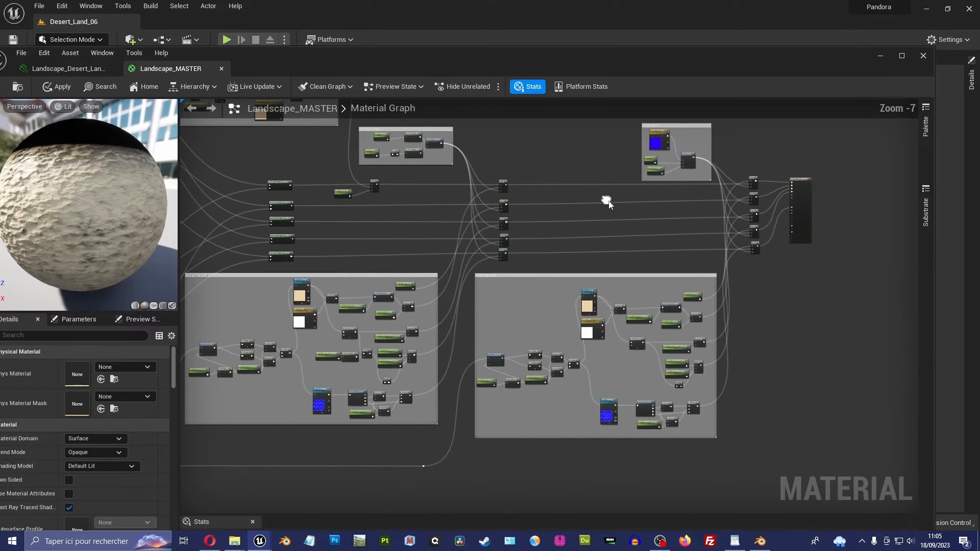
right_click_drag(578, 245, 670, 238)
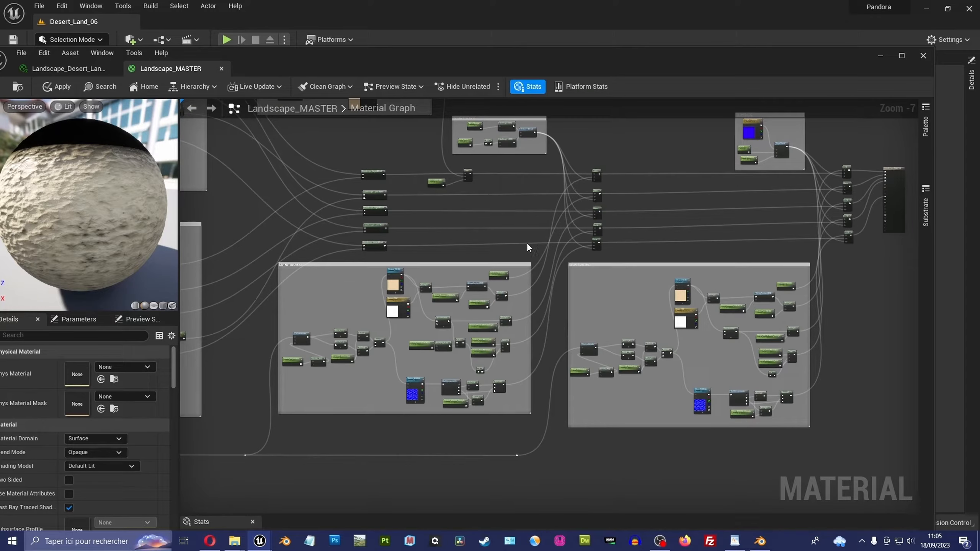
right_click_drag(525, 242, 626, 251)
right_click_drag(467, 213, 651, 181)
scroll(682, 234, "up", 5)
left_click_drag(639, 140, 513, 420)
mouse_move(572, 210)
left_mouse_down()
mouse_move(590, 209)
mouse_move(555, 212)
mouse_move(565, 210)
left_mouse_up()
scroll(563, 209, "down", 6)
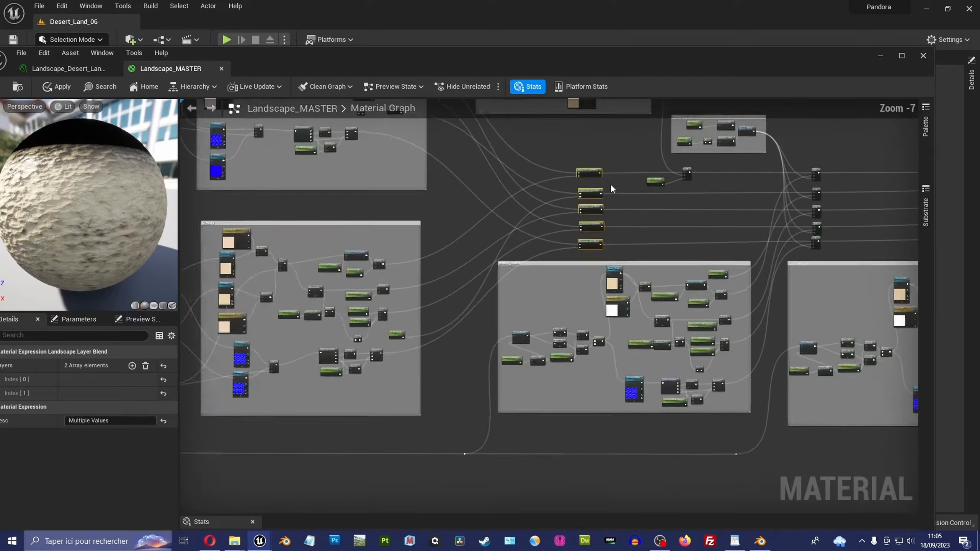
scroll(625, 204, "up", 1)
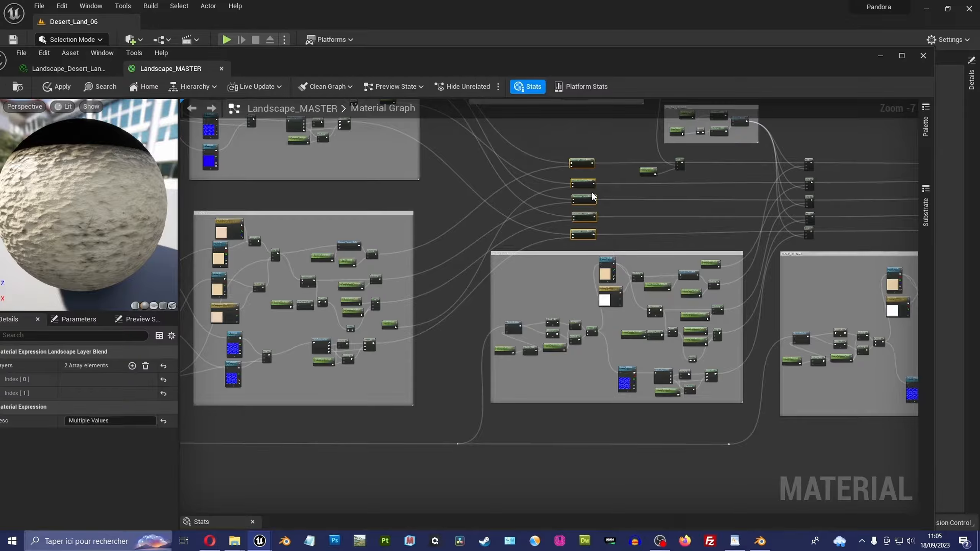
scroll(623, 179, "up", 1)
scroll(589, 182, "up", 3)
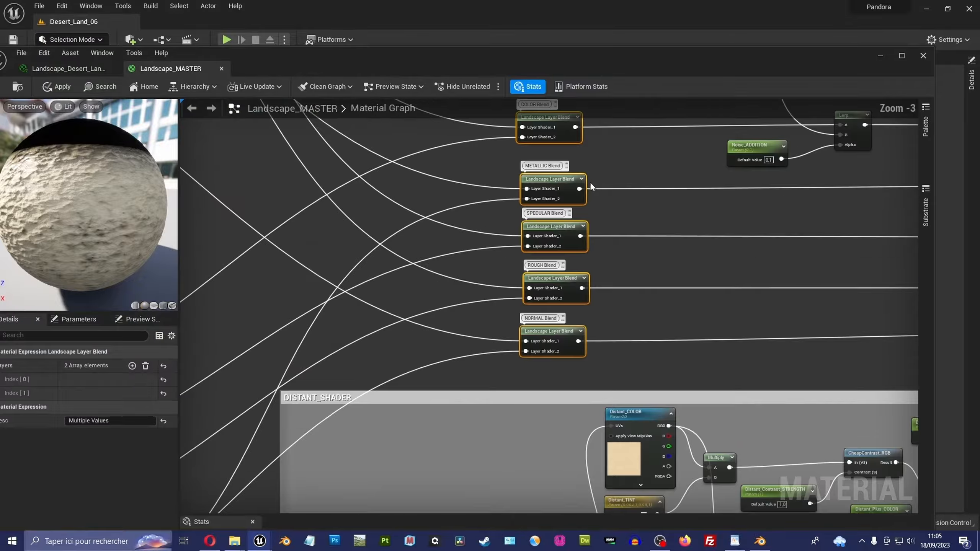
Step: Maximize the material editor, add a third layer to the COLOR Blend node and expand its Index [2] settings
right_click_drag(604, 165, 621, 249)
left_click(619, 248)
left_click(587, 199)
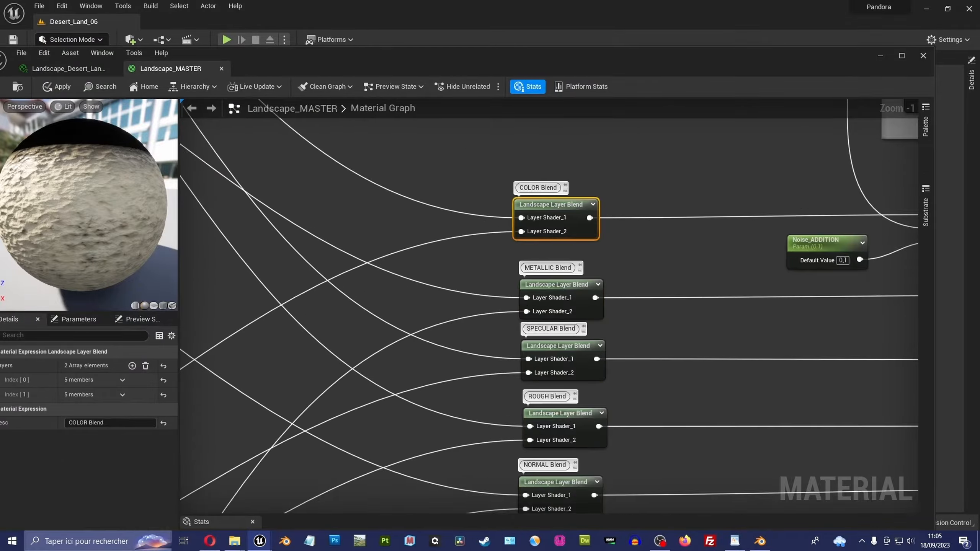
scroll(617, 335, "up", 2)
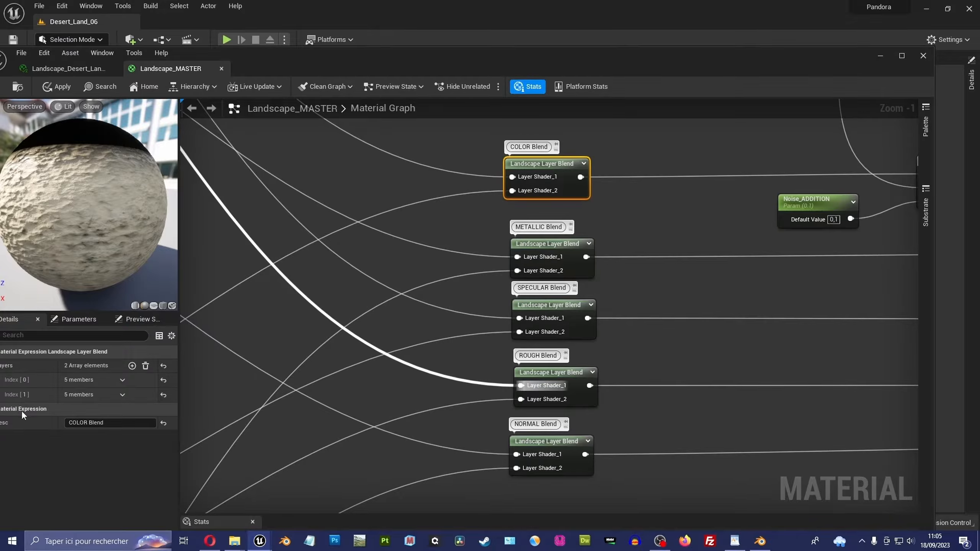
left_click(903, 55)
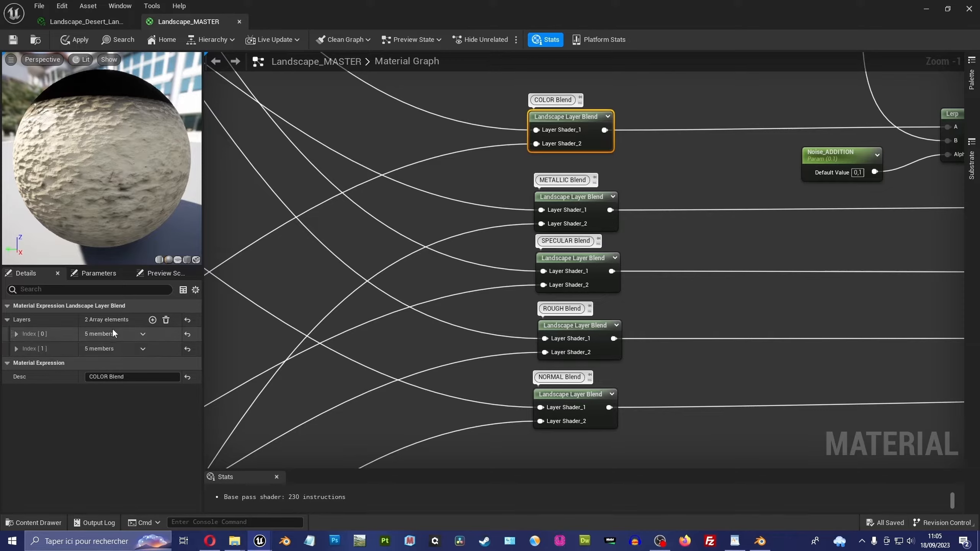
left_click(153, 320)
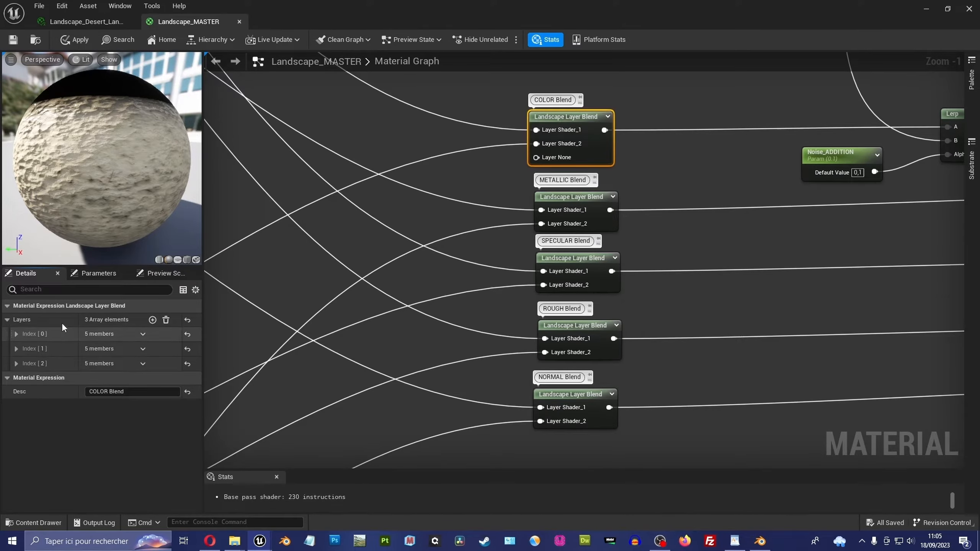
left_click(16, 363)
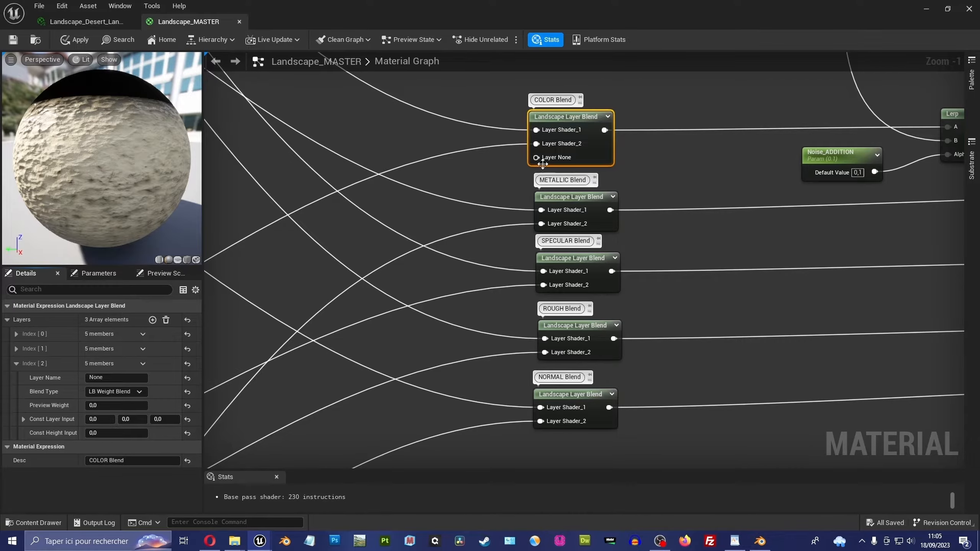
Step: Add a third layer to the METALLIC Blend node
right_click_drag(625, 116, 612, 125)
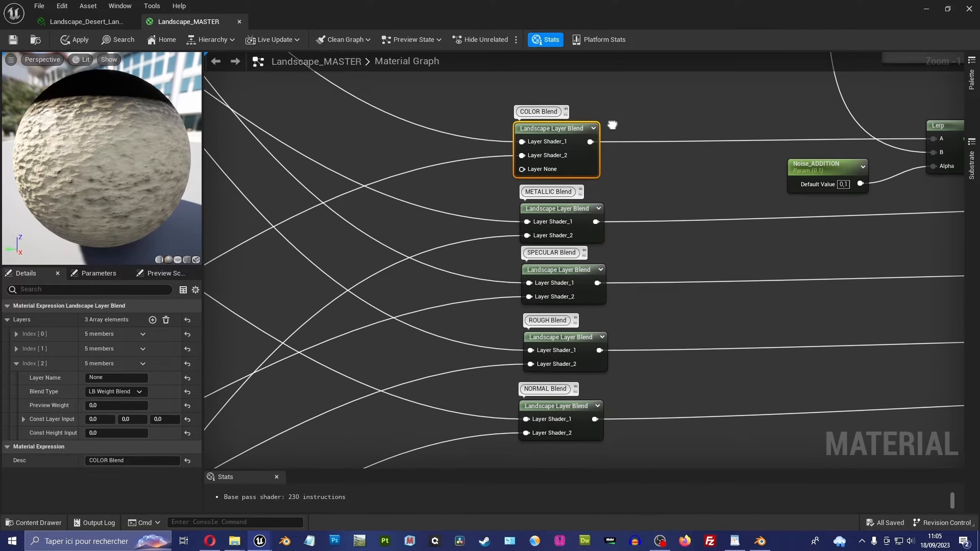
right_click_drag(599, 204, 591, 169)
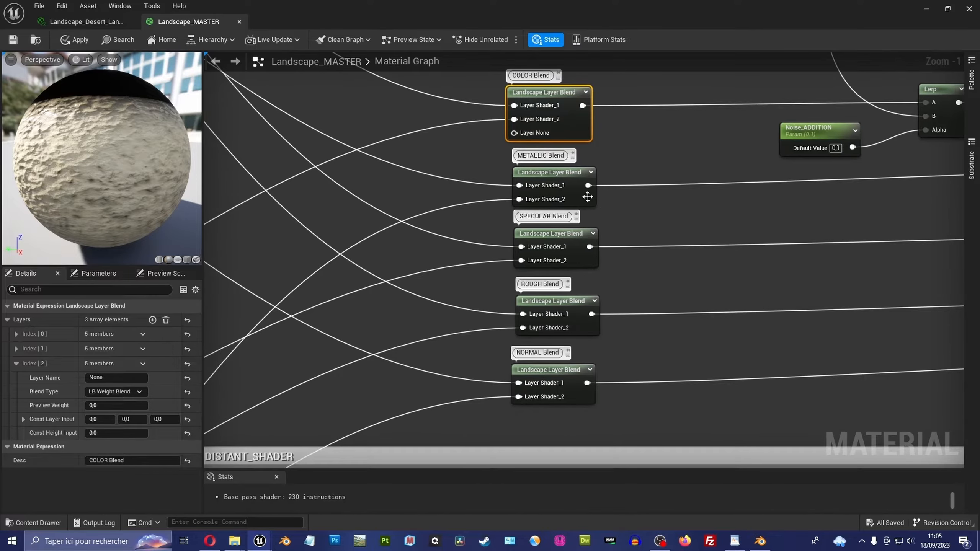
left_click(552, 173)
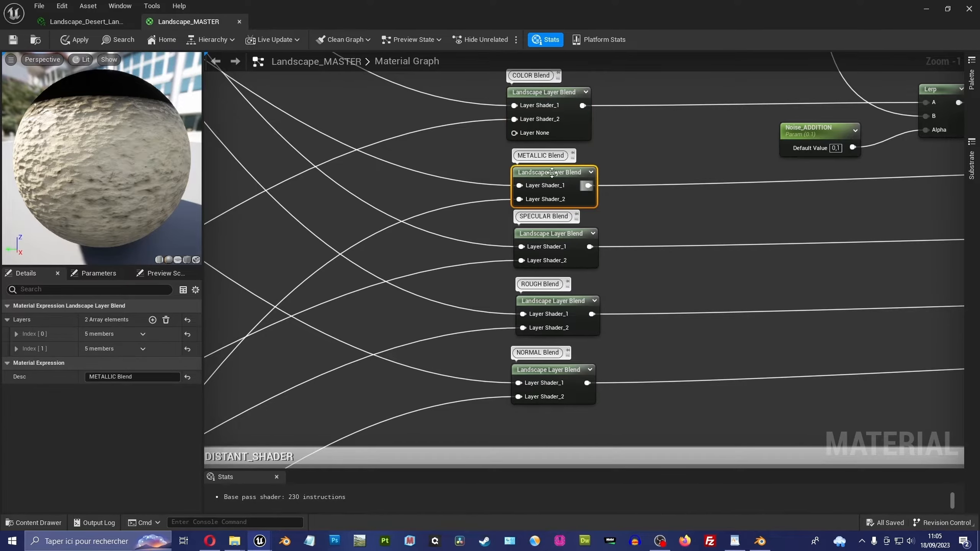
left_click(153, 319)
Step: Shift the SPECULAR, ROUGH and NORMAL Blend nodes down to make room between the blend nodes for an extra layer input
left_click_drag(659, 224, 518, 390)
left_click_drag(573, 237, 577, 250)
right_click_drag(602, 262, 589, 214)
left_click_drag(603, 246, 507, 358)
left_click_drag(557, 266, 554, 278)
Step: Add a third layer to each of the SPECULAR, ROUGH and NORMAL Blend nodes
left_click(552, 199)
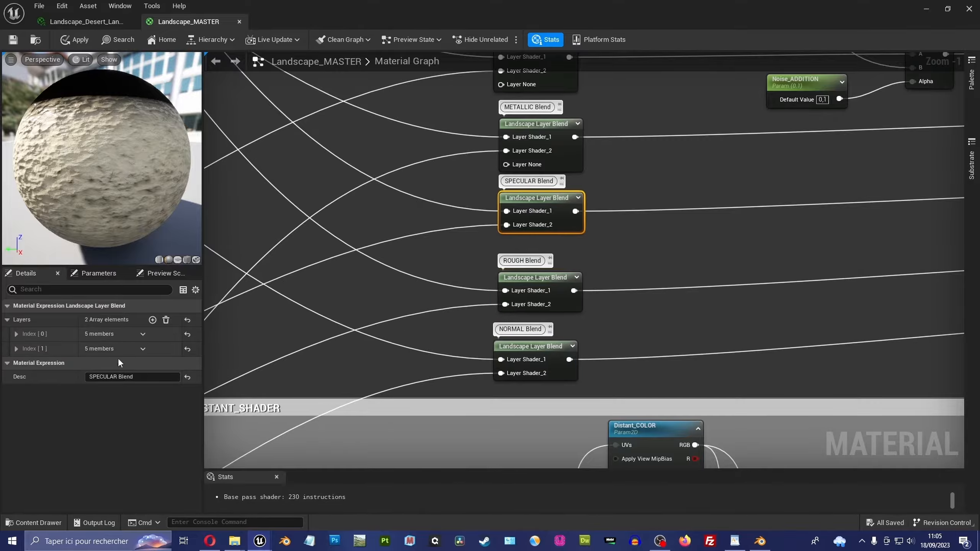
left_click(153, 320)
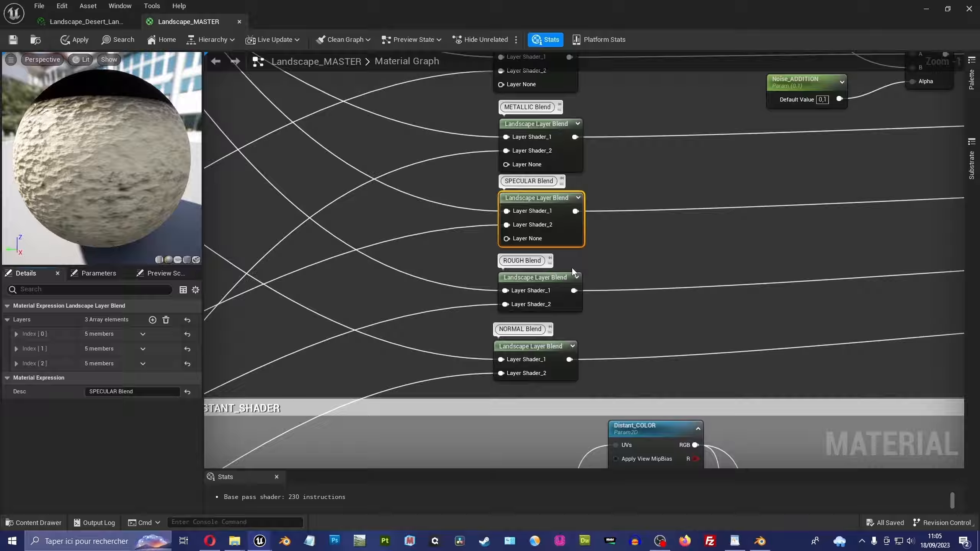
left_click(556, 278)
left_click(153, 320)
left_click(545, 351)
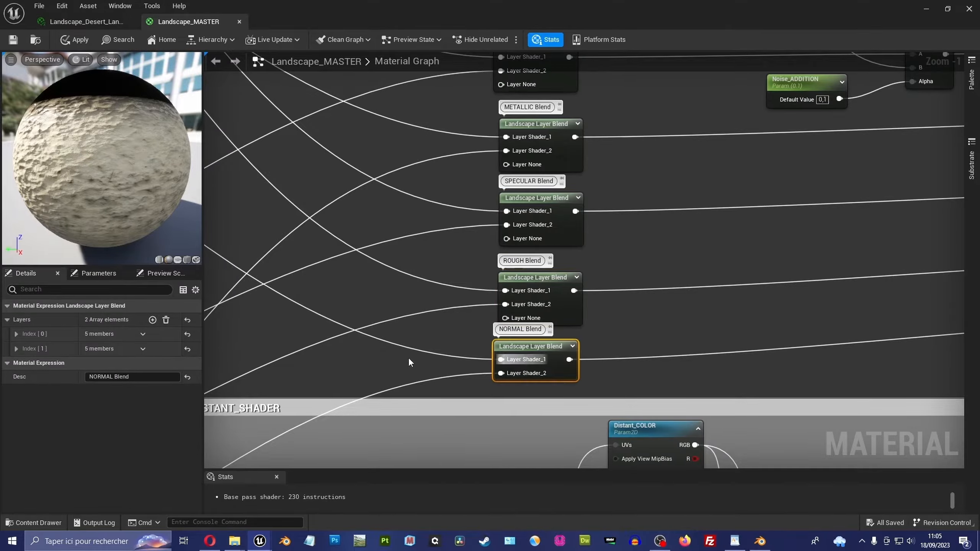
scroll(580, 241, "down", 1)
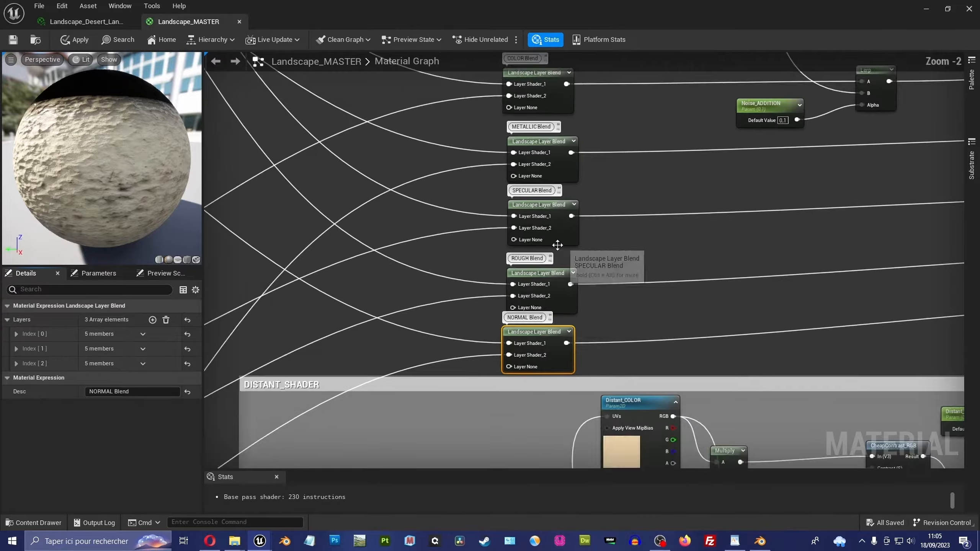
Step: Select all five Landscape Layer Blend nodes together and move them slightly upward, away from the DISTANT_SHADER group
right_click_drag(549, 184, 530, 209)
left_click_drag(613, 115, 521, 415)
left_click_drag(544, 341, 544, 323)
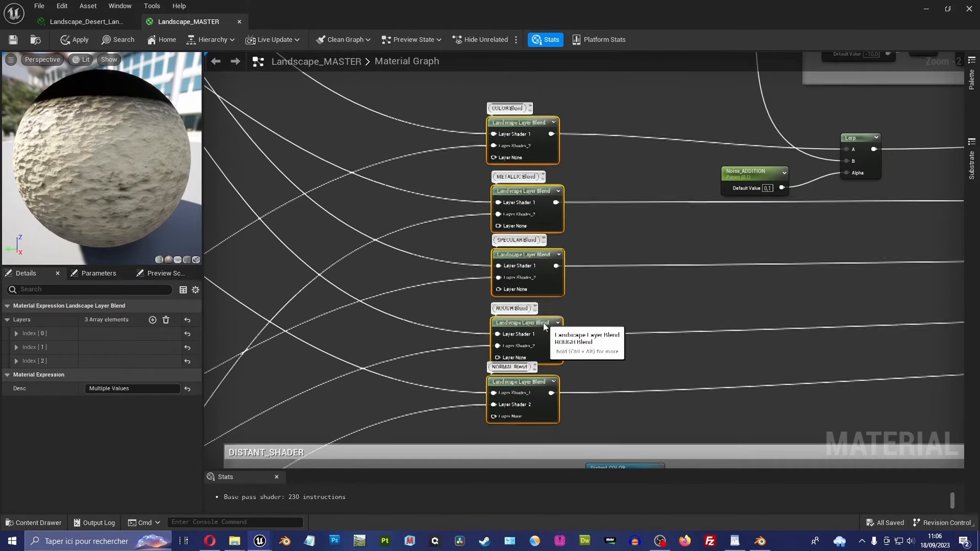
left_click(591, 183)
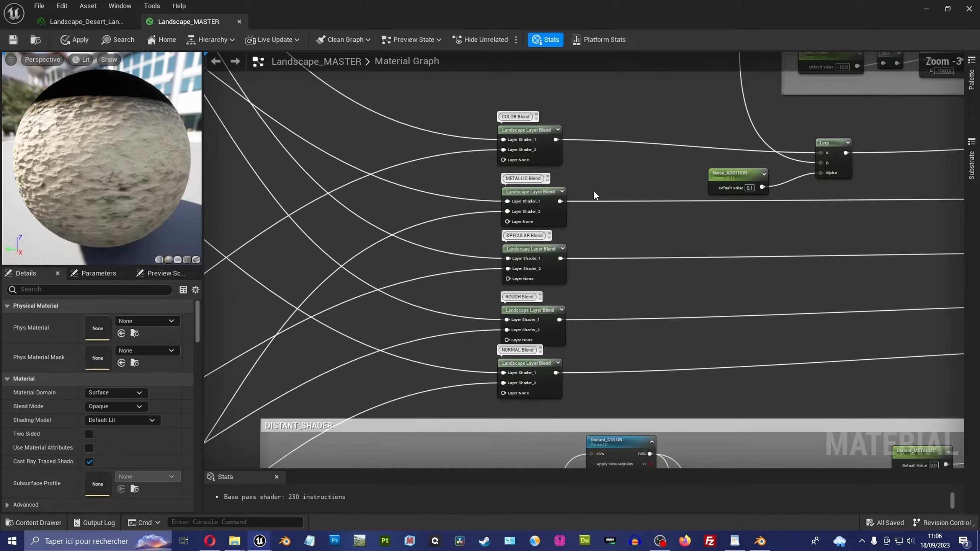
Step: Name the third layer Shader_3 in both the COLOR Blend and METALLIC Blend nodes
left_click(527, 139)
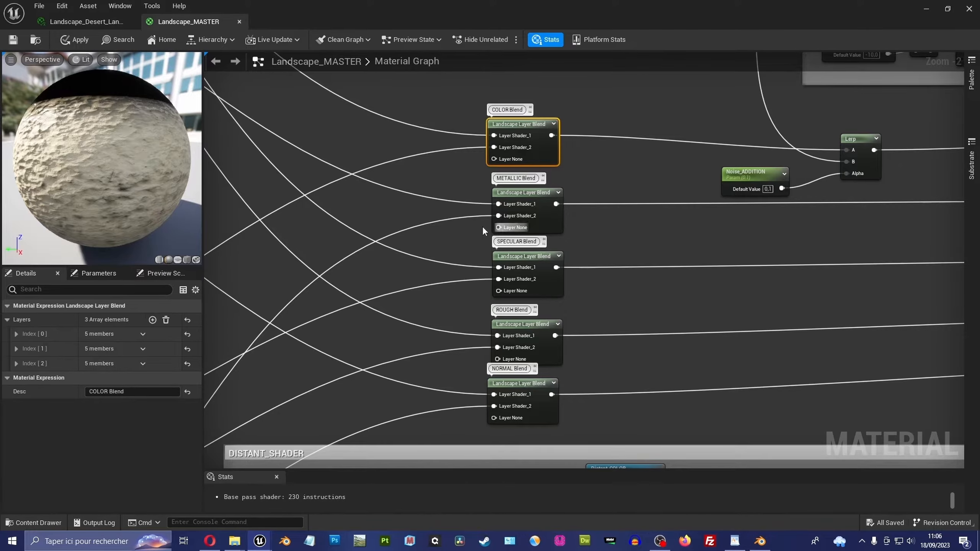
left_click(15, 364)
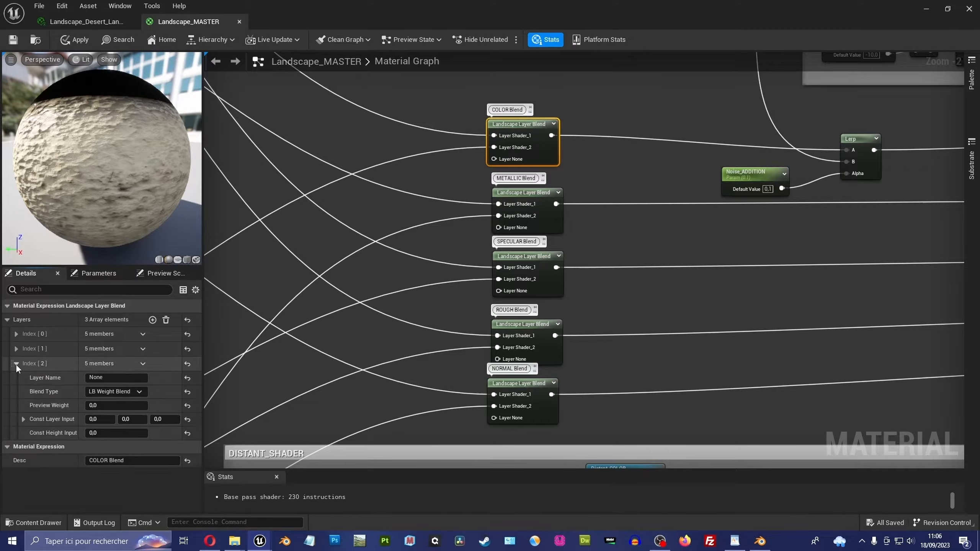
left_click(113, 379)
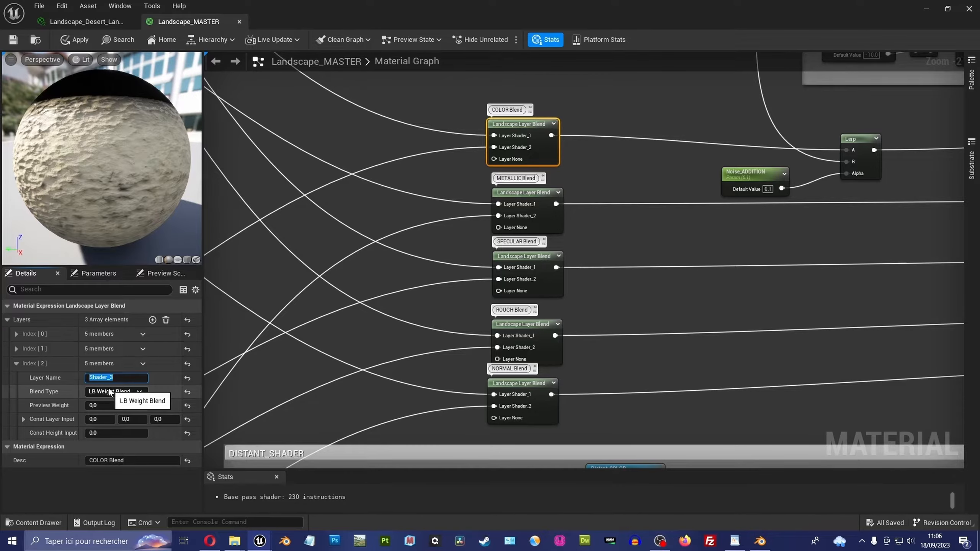
left_click(530, 193)
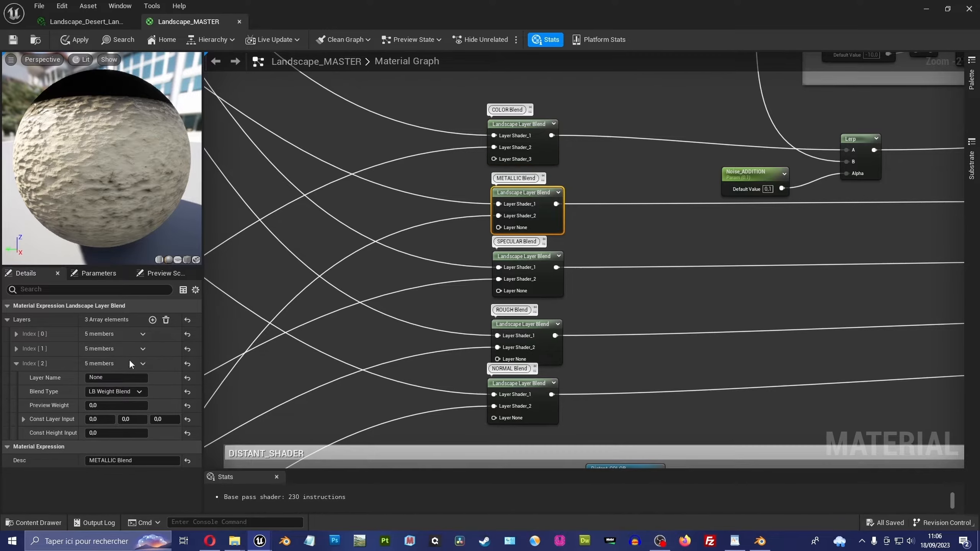
left_click(118, 377)
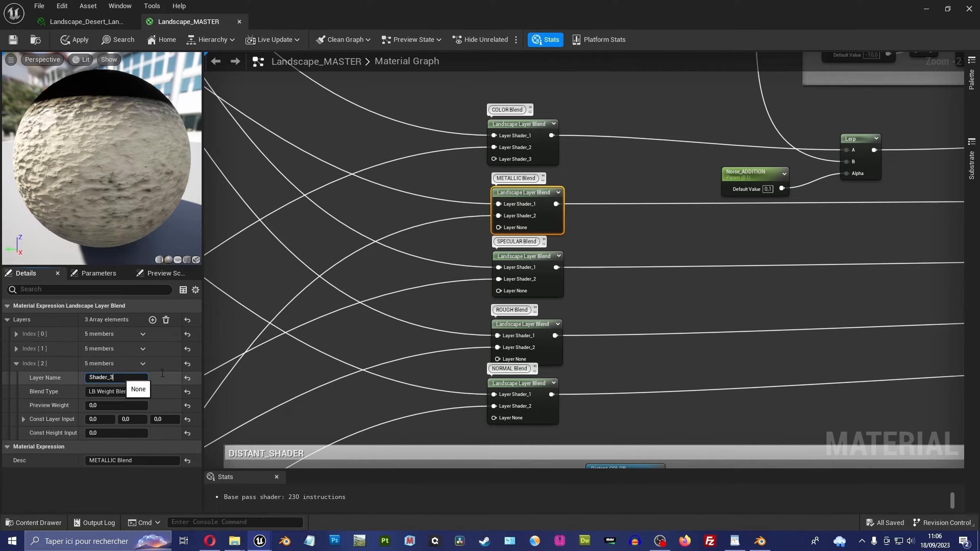
type("Shader_3")
key("Return")
Step: Name the third layer of the SPECULAR Blend node Shader_3
left_click(530, 257)
left_click(119, 377)
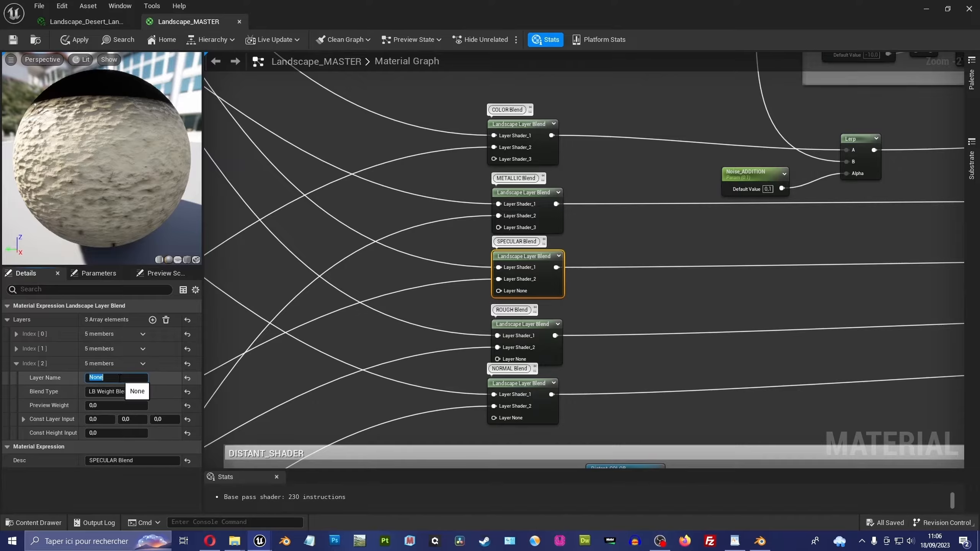
type("Shader_3")
key("BackSpace")
key("Return")
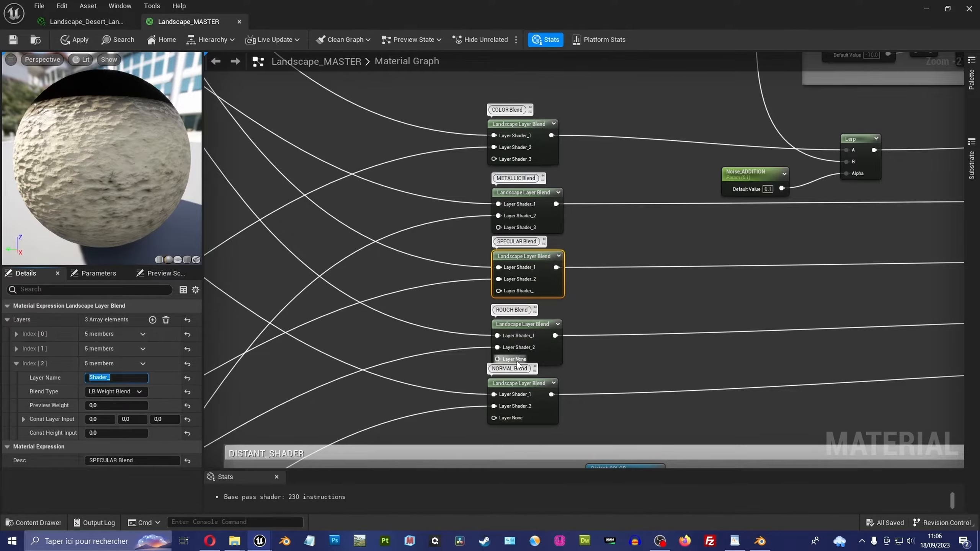
left_click(130, 375)
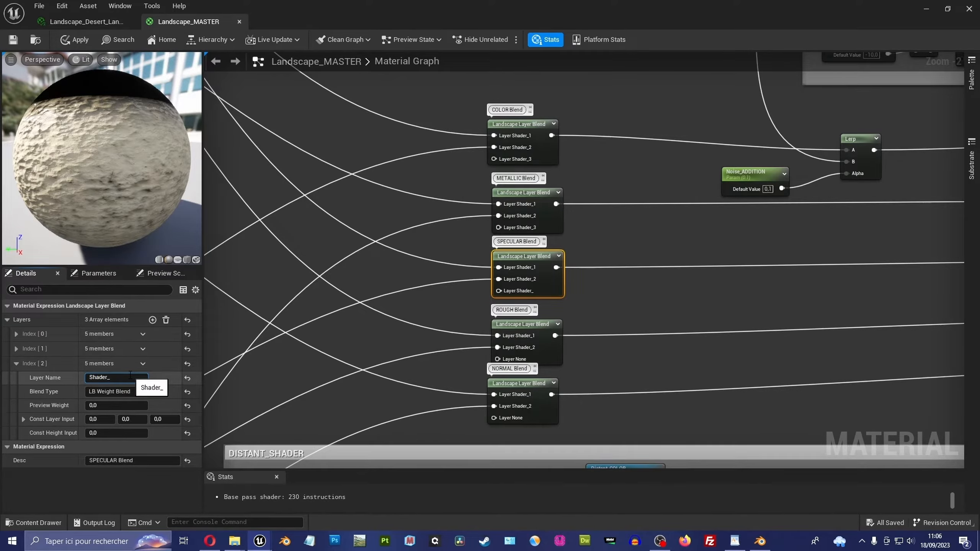
key("Return")
Step: Name the third layer Shader_3 in both the ROUGH Blend and NORMAL Blend nodes, leaving no node selected
left_click(539, 326)
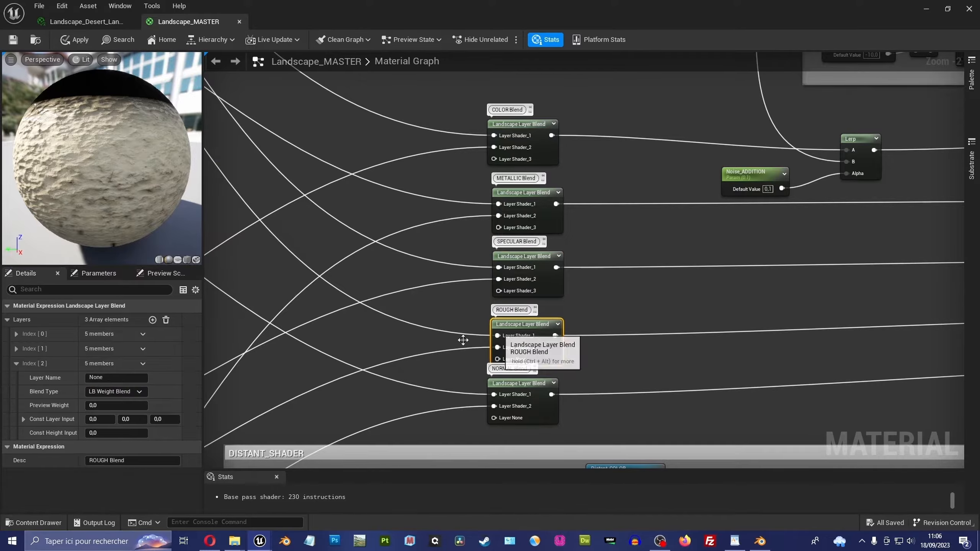
left_click(120, 376)
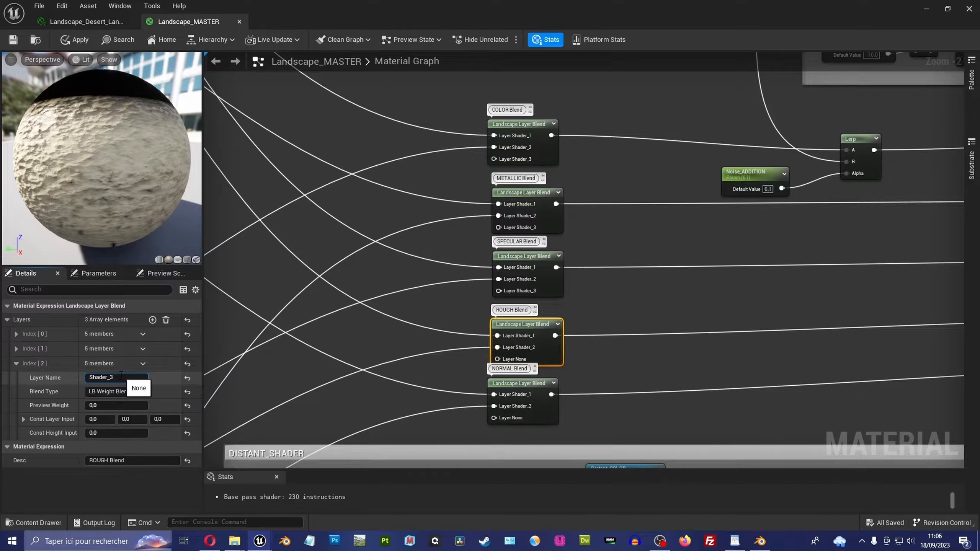
key("Return")
left_click(538, 383)
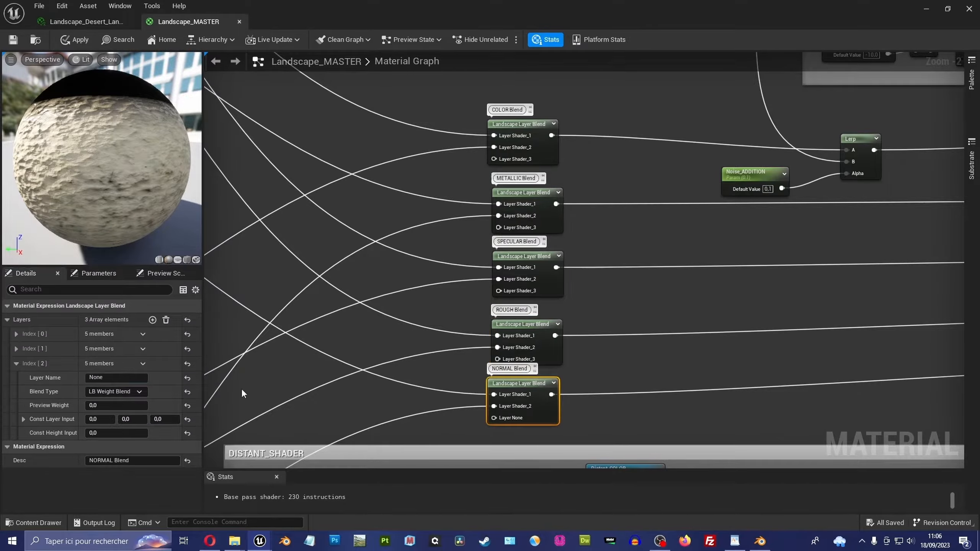
left_click(124, 377)
type("Shader_3")
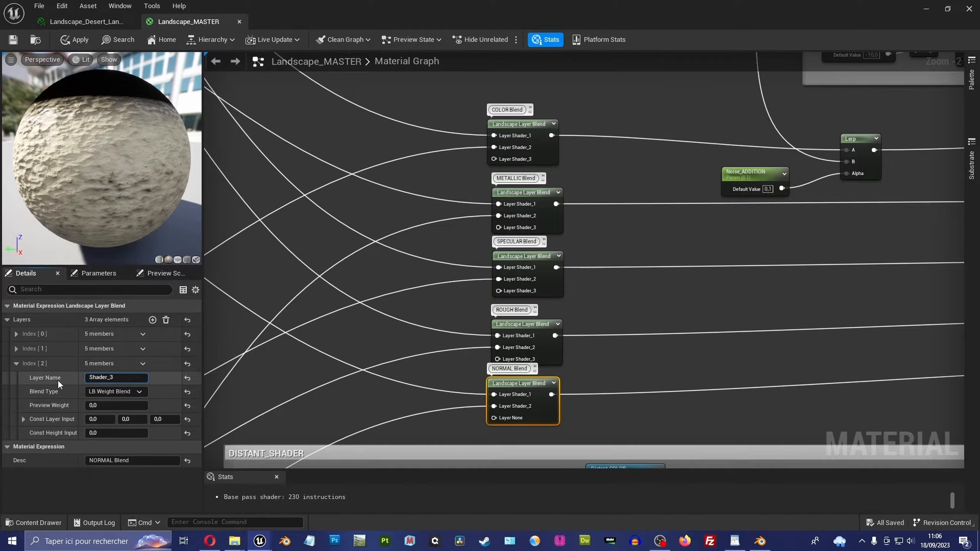
key("Return")
left_click(583, 344)
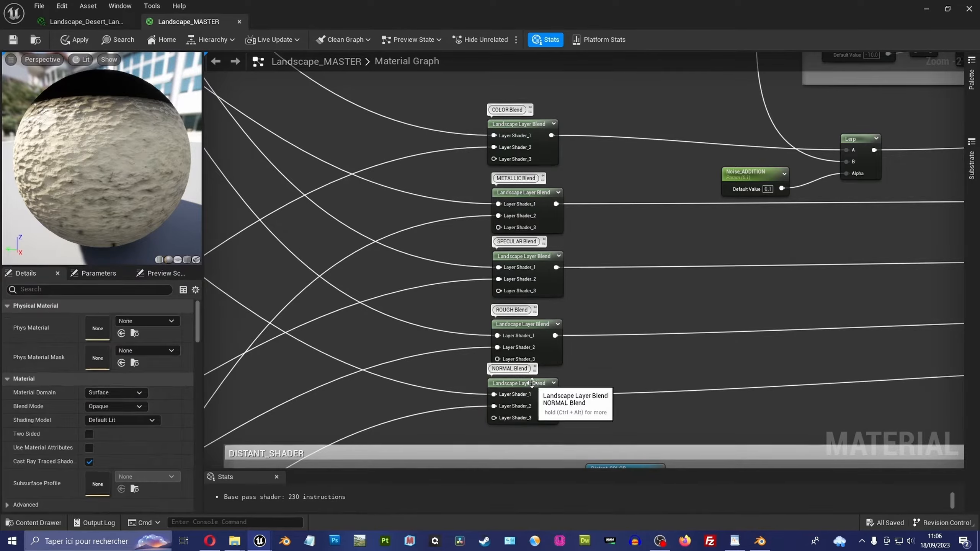
Step: Move the NORMAL Blend node slightly down and sideways to line it up with the other Landscape Layer Blend nodes
left_click_drag(533, 383, 538, 388)
left_click(611, 229)
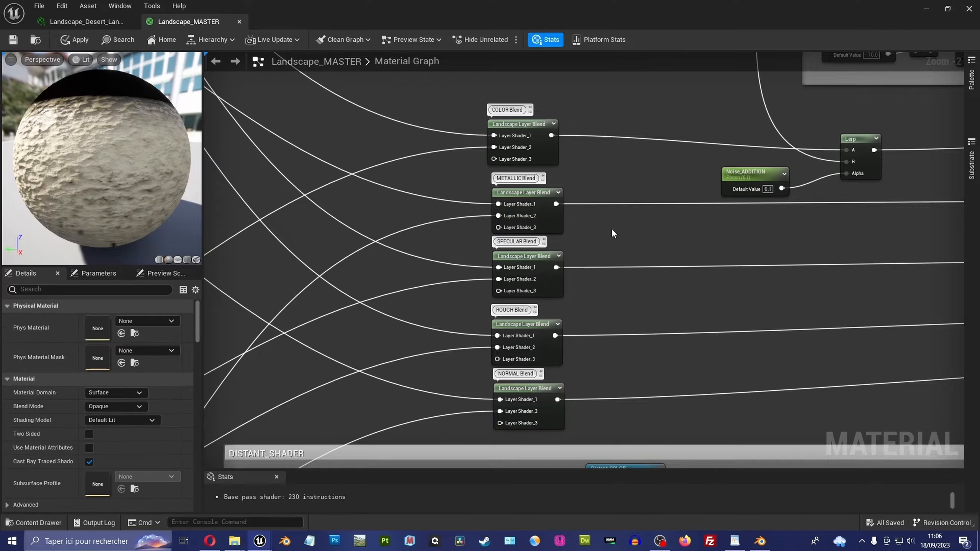
Step: Duplicate the SHADER_2 group with its coordinates, second coordinates and noise separator groups, placing the copy in the empty area below the originals
scroll(605, 263, "down", 4)
right_click_drag(501, 253, 662, 121)
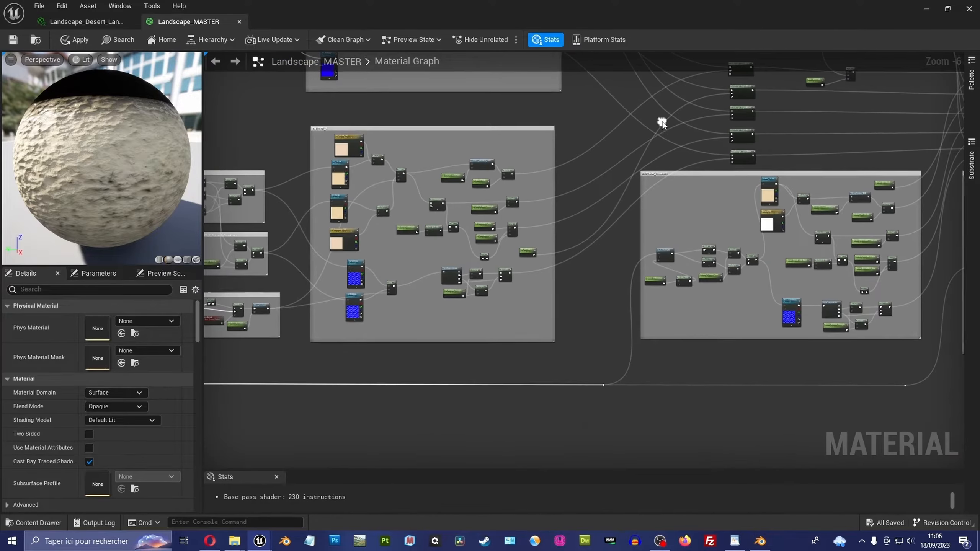
scroll(637, 147, "down", 1)
right_click_drag(602, 155, 749, 192)
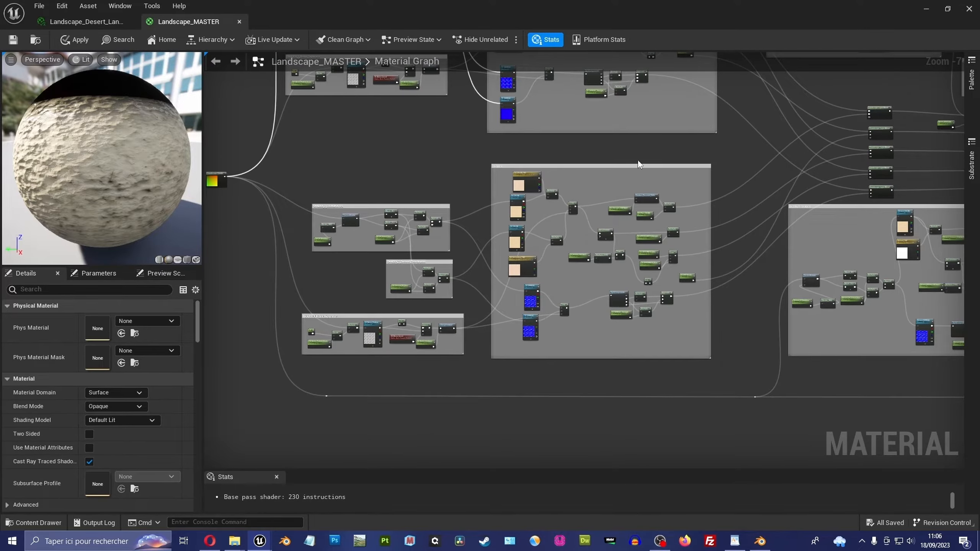
scroll(465, 192, "up", 2)
right_click_drag(465, 192, 522, 133)
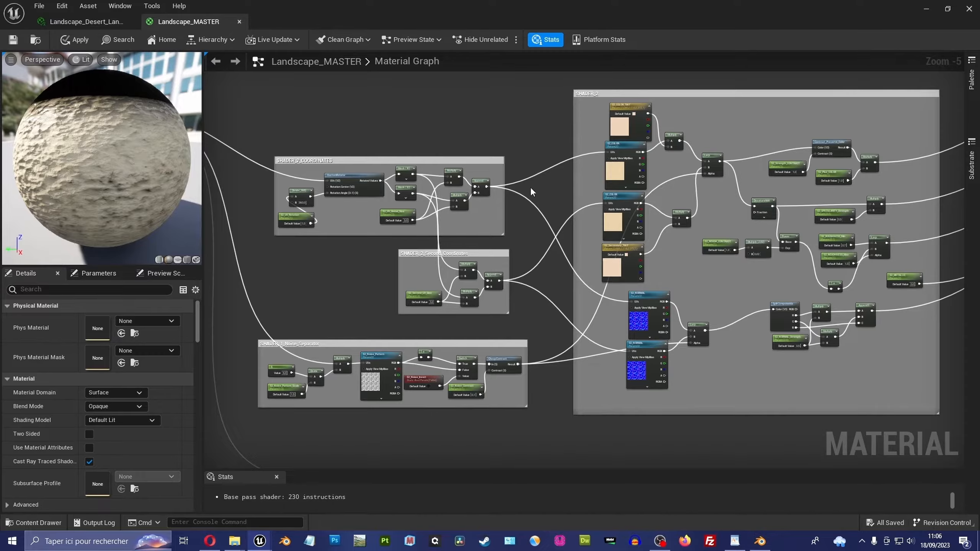
scroll(575, 120, "up", 1)
right_click_drag(575, 120, 436, 175)
scroll(548, 162, "up", 1)
scroll(397, 166, "down", 5)
left_click_drag(671, 153, 289, 331)
right_click_drag(394, 359, 463, 250)
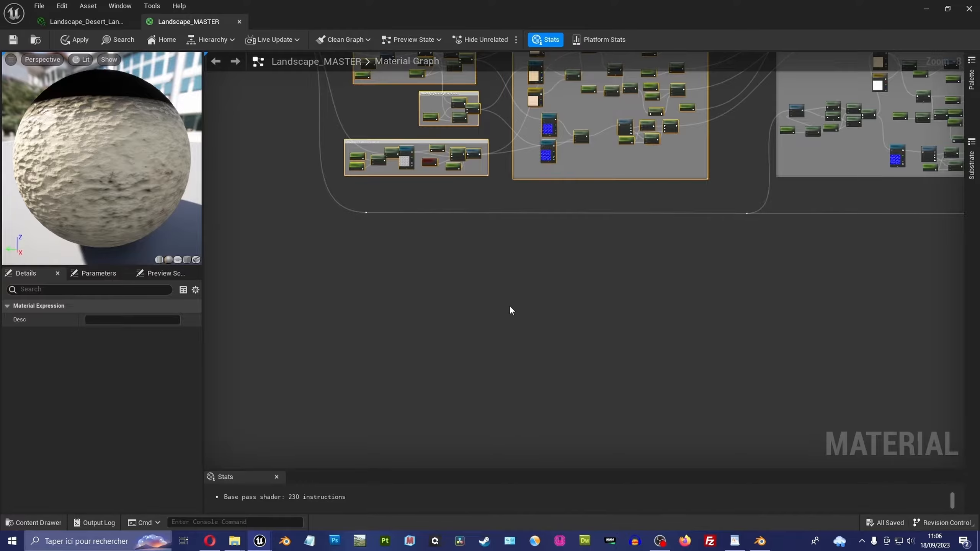
key("ctrl+v")
scroll(624, 232, "up", 1)
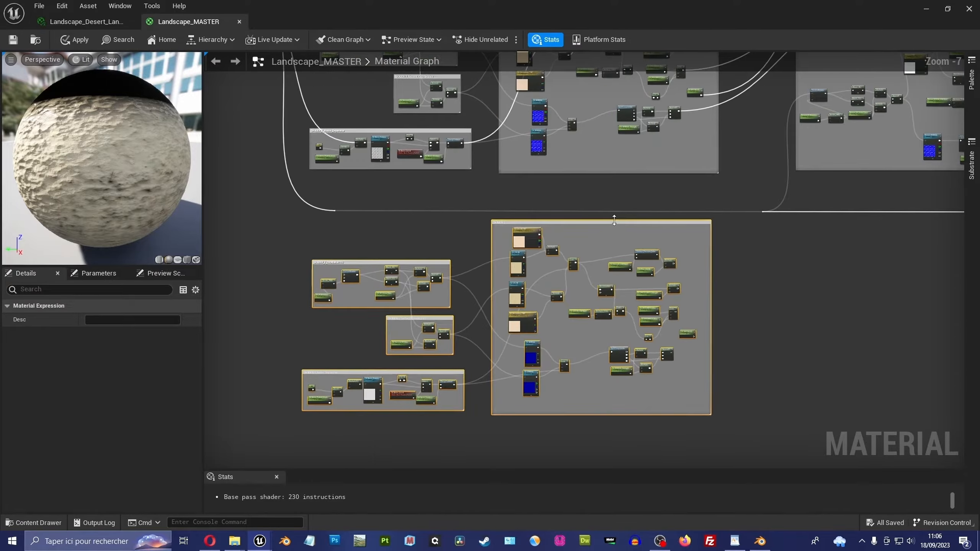
left_click_drag(614, 220, 635, 219)
left_click(724, 286)
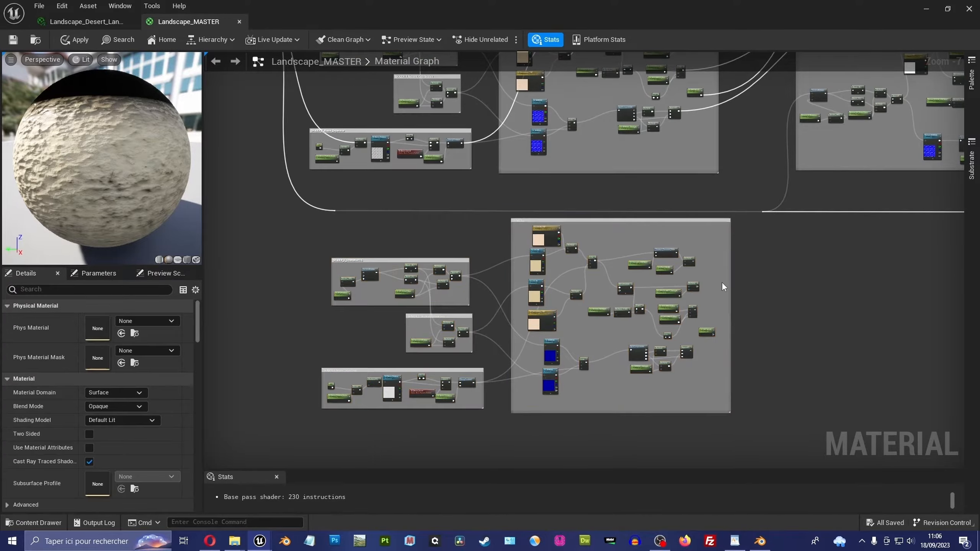
Step: Bring the Landscape Coords node down beside the copied groups and connect its output to the UVs input of the copied CustomRotator
scroll(530, 236, "up", 1)
right_click_drag(411, 231, 481, 274)
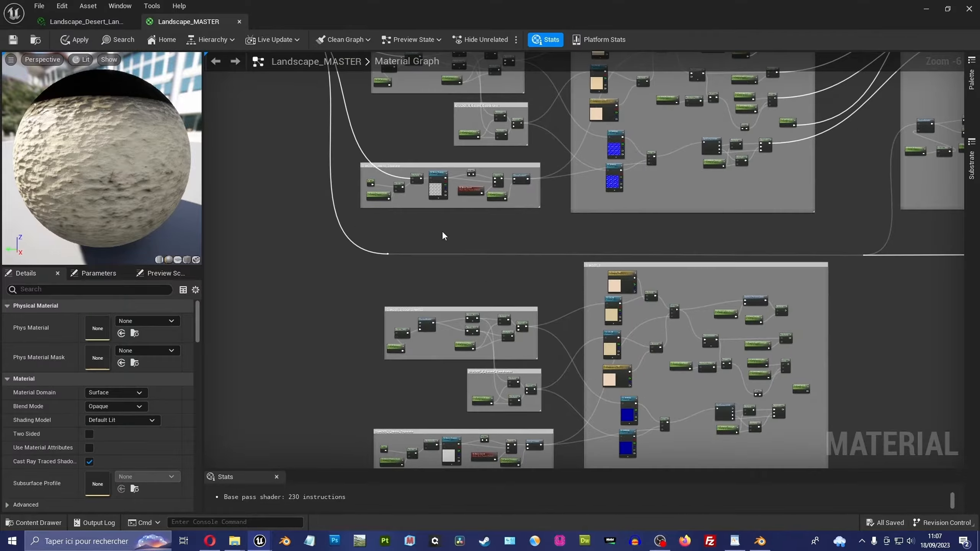
scroll(442, 235, "down", 2)
right_click_drag(426, 209, 525, 315)
scroll(403, 161, "up", 7)
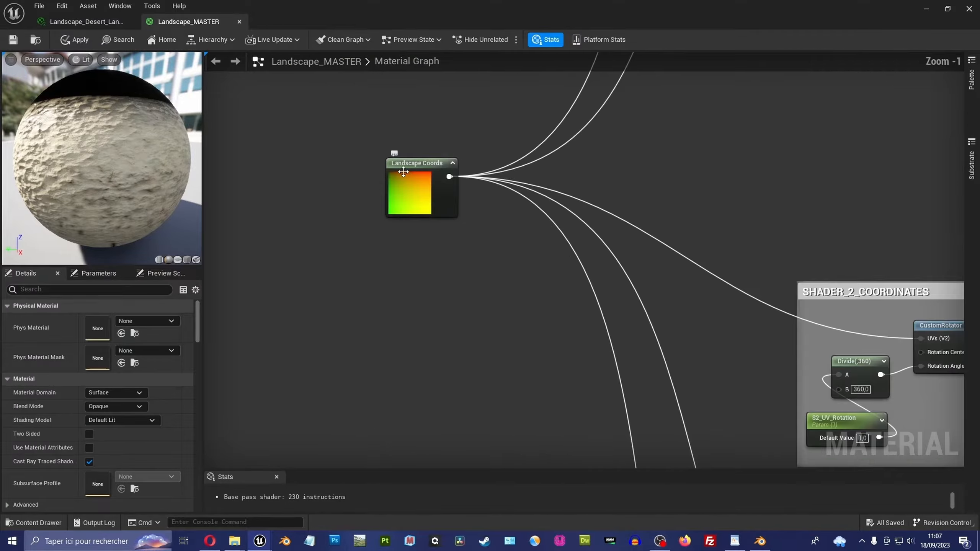
left_click_drag(418, 177, 452, 411)
scroll(452, 411, "down", 5)
right_click_drag(471, 400, 395, 150)
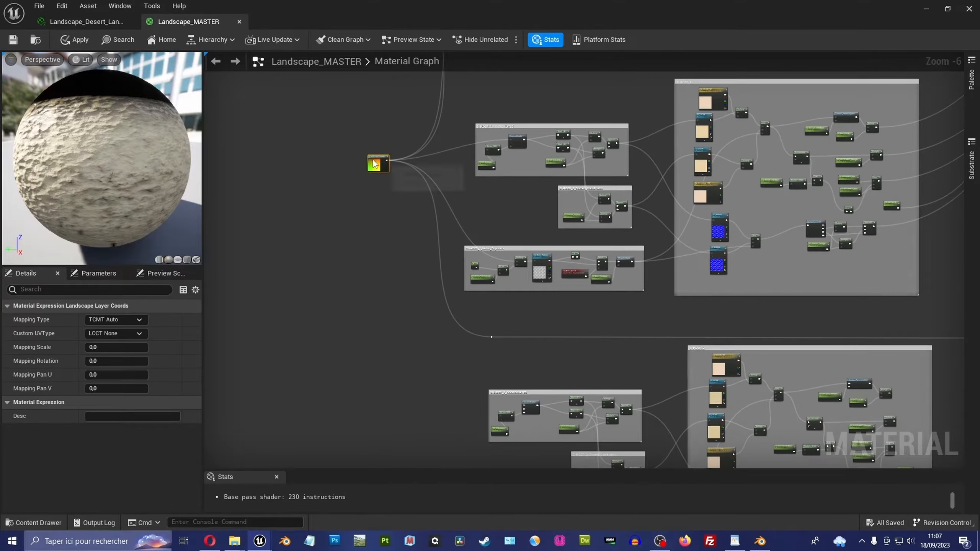
left_click_drag(374, 162, 432, 420)
right_click_drag(454, 393, 346, 177)
scroll(347, 177, "up", 2)
scroll(423, 190, "up", 1)
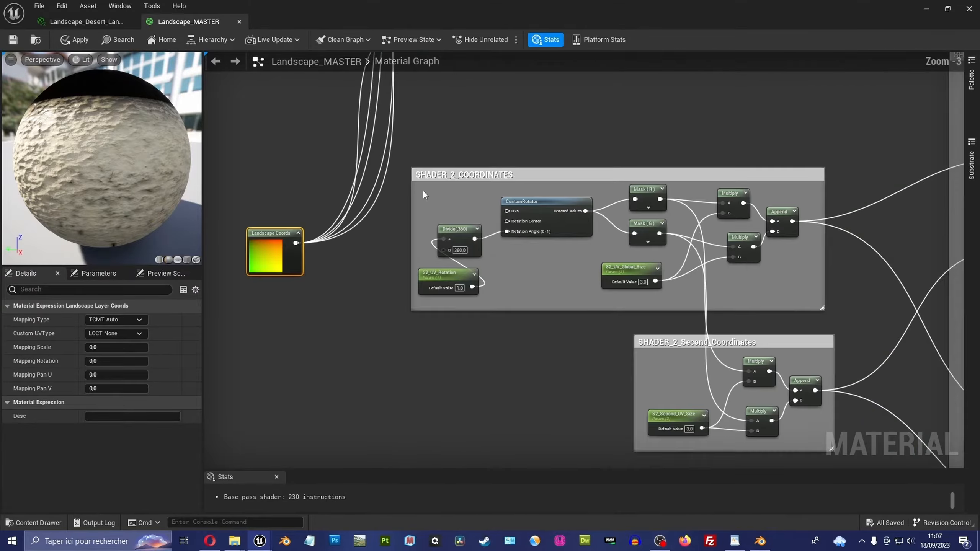
right_click_drag(423, 190, 478, 207)
scroll(478, 207, "up", 1)
left_click_drag(349, 256, 584, 221)
Step: Connect Landscape Coords to input A of the Multiply node in the copied Noise_Separator group, bringing the node closer first
right_click_drag(471, 346, 432, 231)
scroll(431, 199, "down", 1)
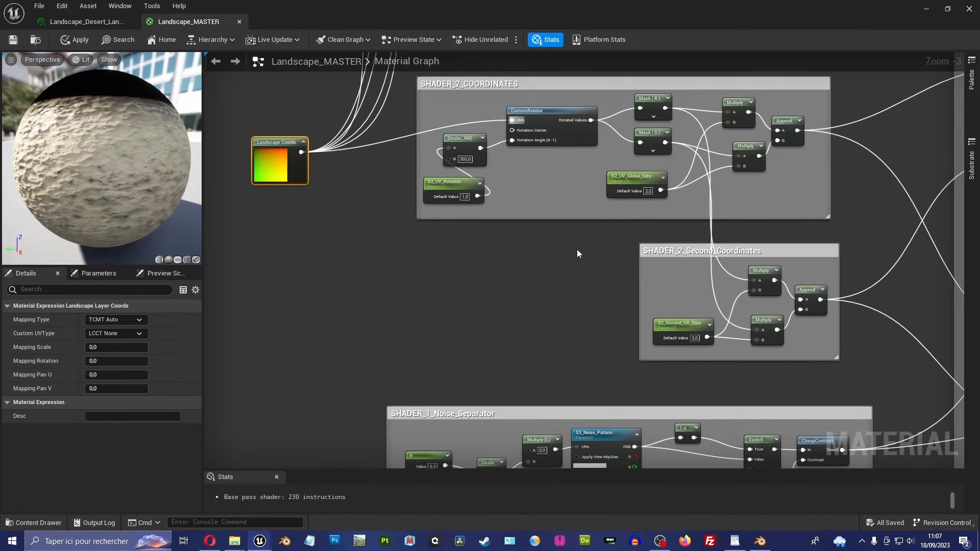
right_click_drag(744, 124, 747, 213)
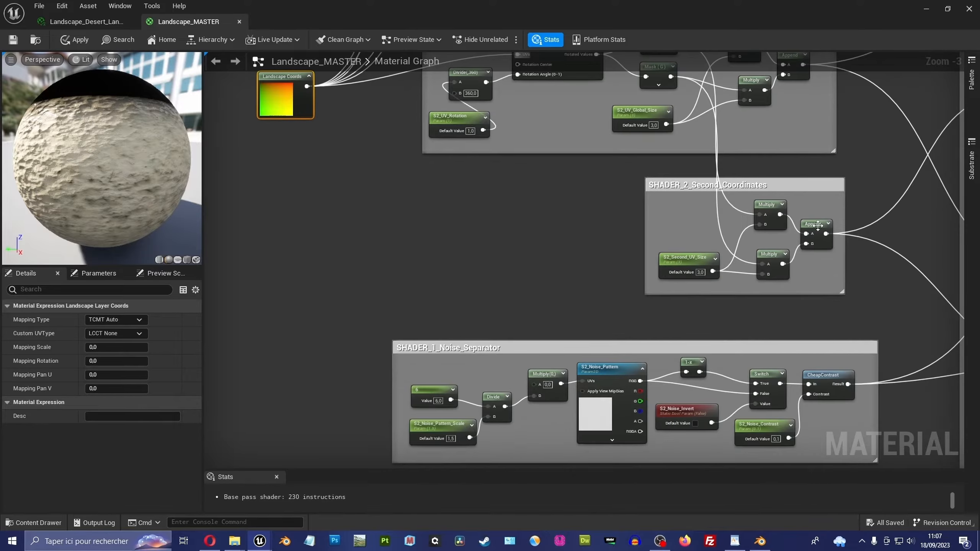
right_click_drag(515, 240, 538, 234)
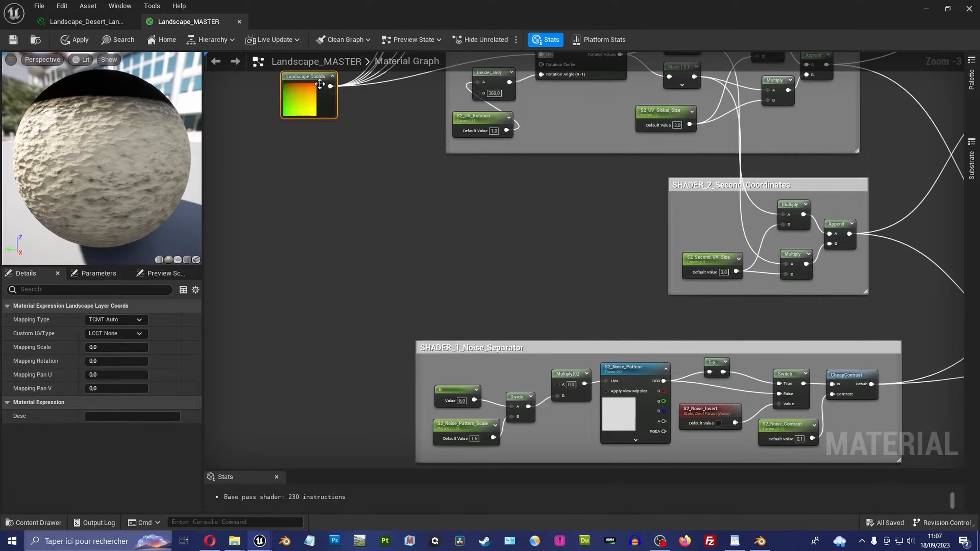
left_click_drag(320, 84, 329, 269)
right_click_drag(331, 271, 299, 212)
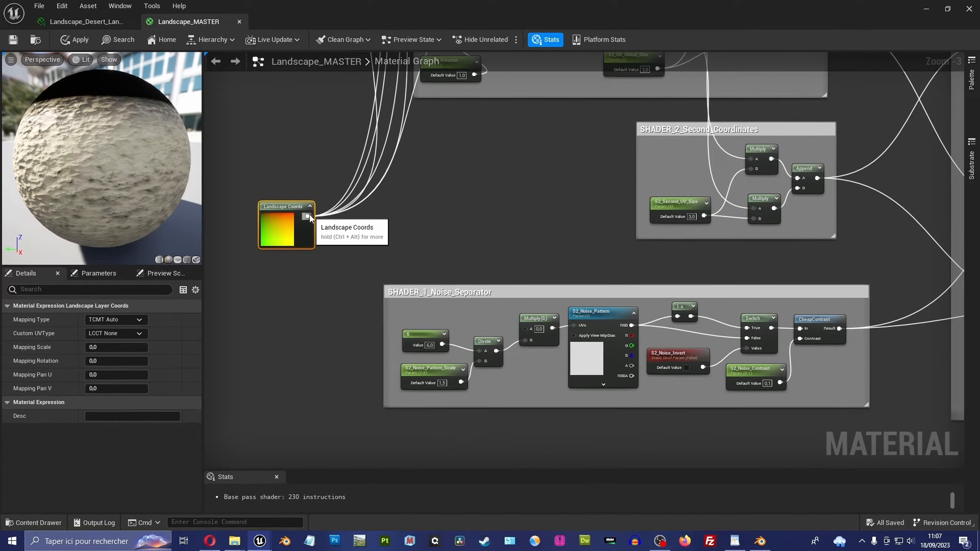
left_click_drag(309, 215, 525, 327)
Step: Move the Landscape Coords node back up, to the outer side of the original shader groups
scroll(537, 193, "down", 6)
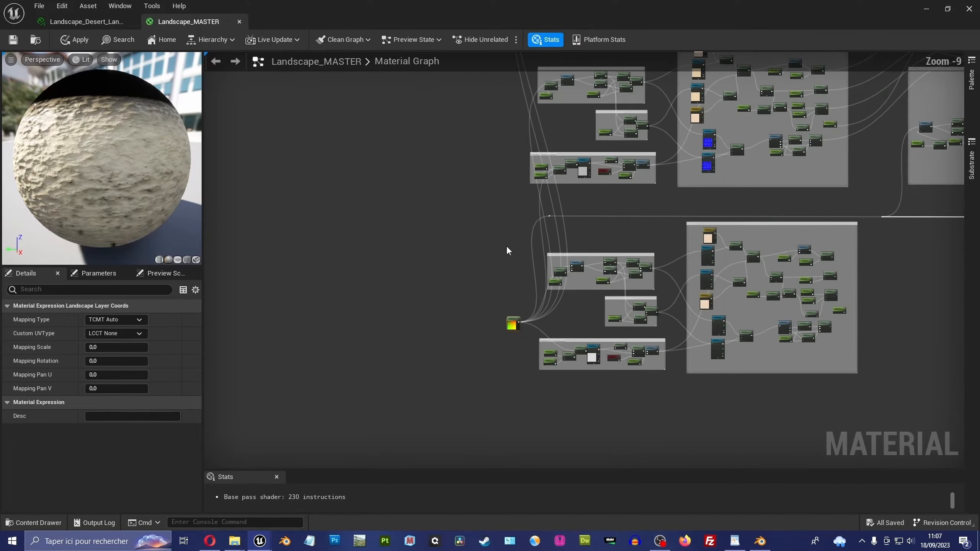
left_click_drag(507, 337, 425, 134)
scroll(351, 204, "down", 3)
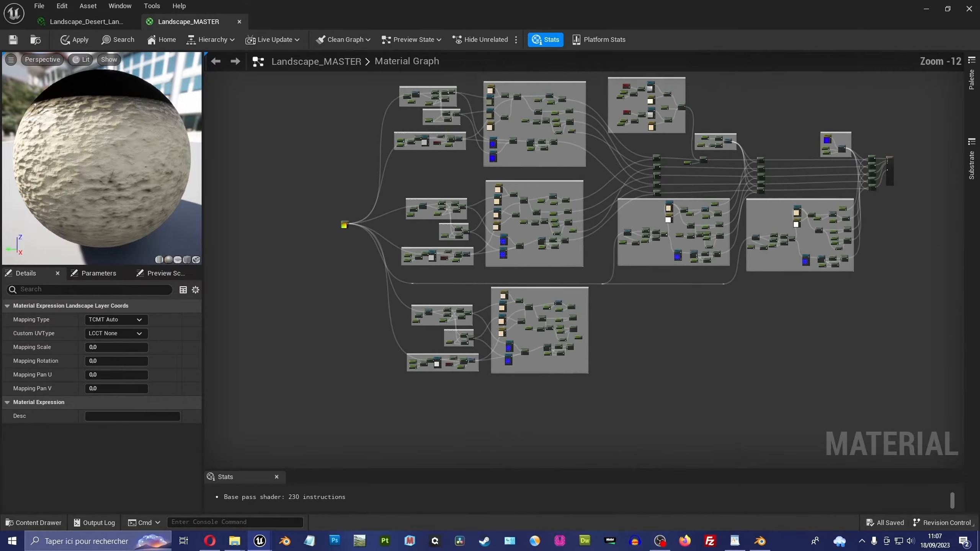
Step: In the copied shader group, rename the tint parameter S3_COLOR_TINT and both colour texture parameters S3_COLOR
scroll(406, 219, "up", 1)
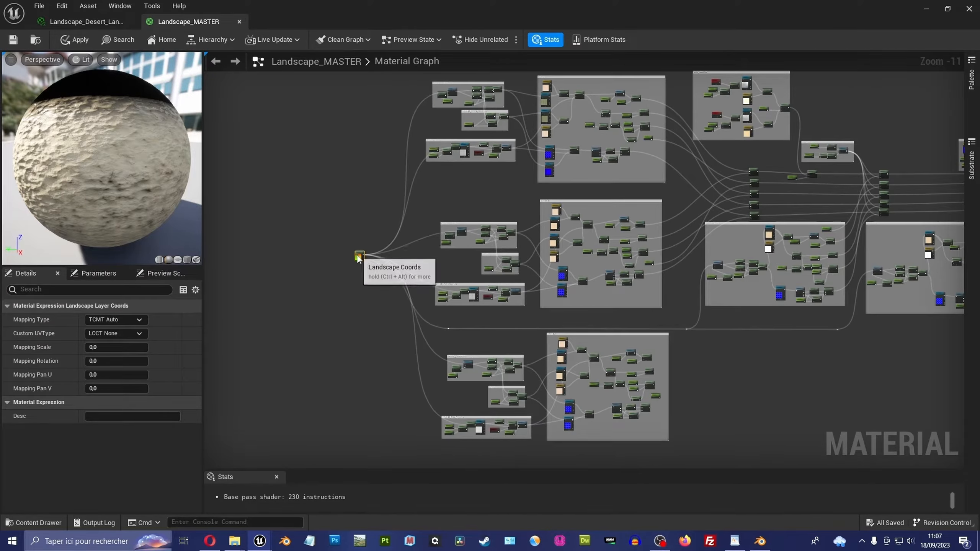
scroll(494, 346, "up", 2)
right_click_drag(494, 346, 454, 219)
scroll(443, 249, "up", 2)
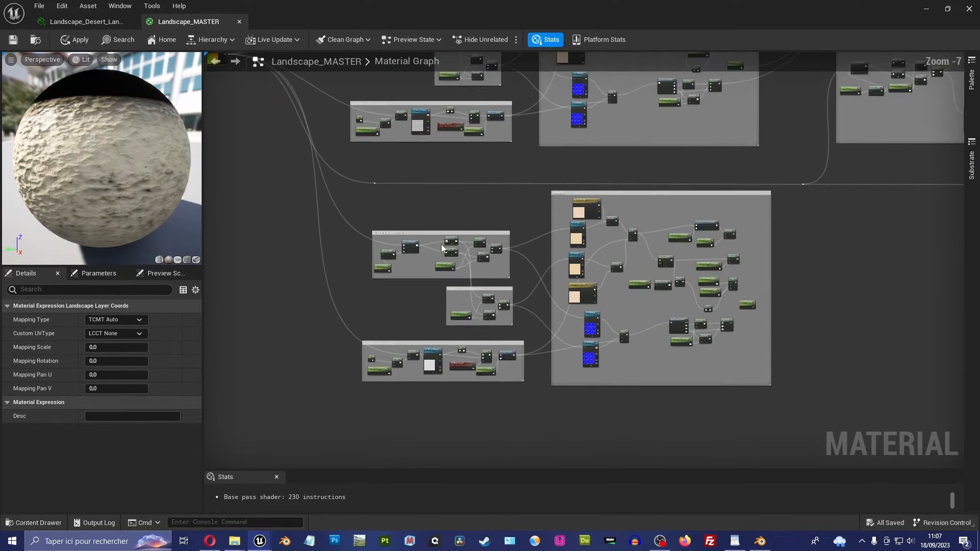
scroll(443, 248, "up", 1)
scroll(513, 205, "up", 1)
scroll(513, 205, "up", 1)
right_click_drag(513, 205, 418, 150)
scroll(466, 149, "up", 3)
left_click(466, 148)
right_click_drag(612, 188, 469, 128)
left_click(95, 320)
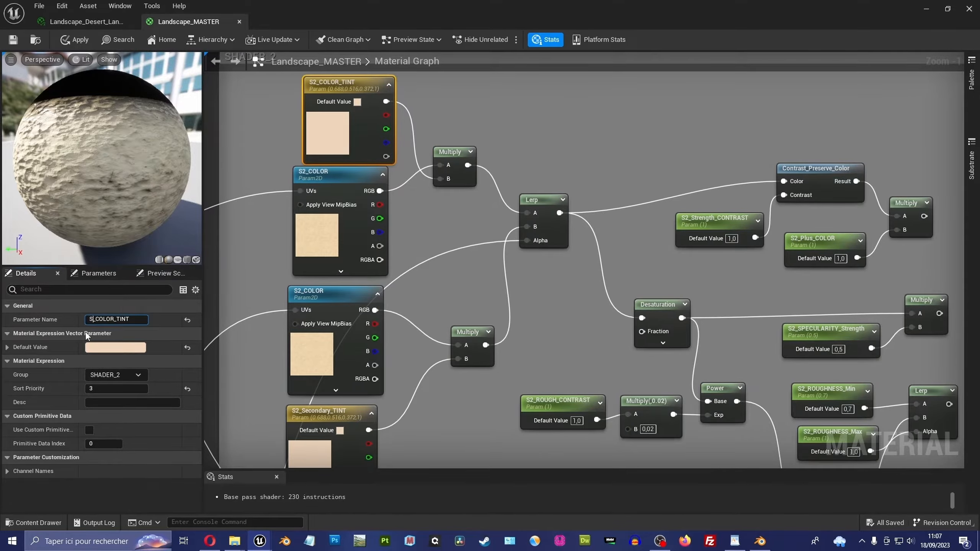
left_click(104, 320)
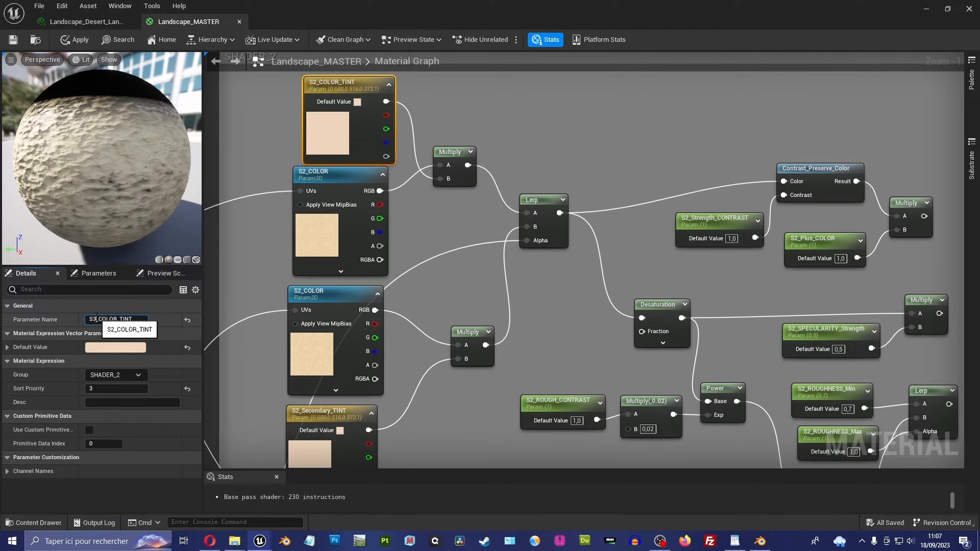
left_click(354, 188)
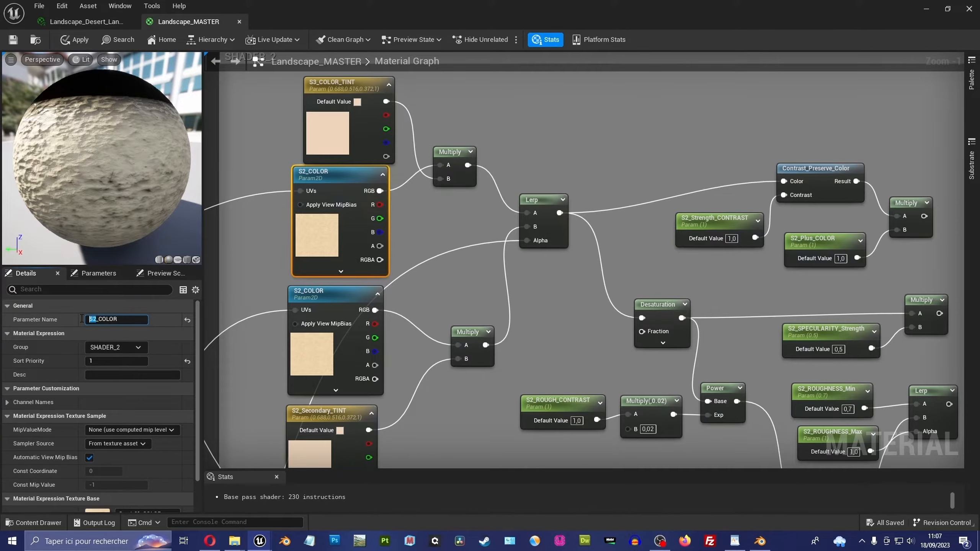
key("Return")
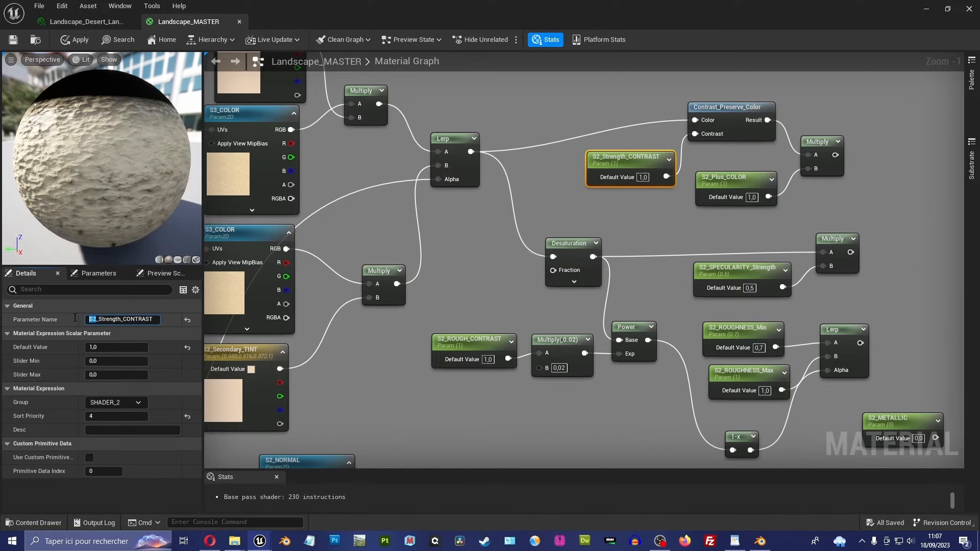
Step: Rename the copied contrast strength and colour boost parameters S3_Strength_CONTRAST and S3_Plus_COLOR
type("S3")
key("Return")
left_click(723, 189)
left_click_drag(96, 320, 86, 320)
type("S3")
key("Return")
Step: Rename the copied specularity and roughness range parameters S3_SPECULARITY_Strength, S3_ROUGHNESS_Min and S3_ROUGHNESS_Max
left_click(731, 276)
type("S3")
left_click(737, 331)
type("S3")
left_click(743, 374)
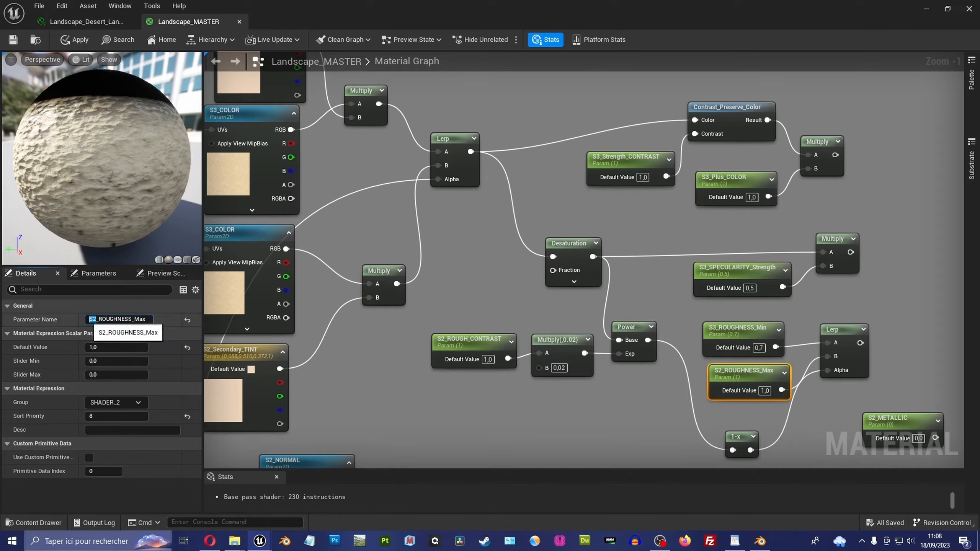
type("S3")
Step: Rename the copied roughness contrast and normal strength parameters S3_ROUGH_CONTRAST and S3_NORMAL_Strength
right_click_drag(621, 382, 583, 337)
left_click(438, 297)
left_click_drag(97, 319, 86, 319)
type("S3")
right_click_drag(560, 409, 664, 237)
left_click(698, 349)
left_click_drag(96, 320, 86, 320)
type("S3")
Step: Rename both copied normal texture parameters S3_NORMAL and the second tint parameter S3_Secondary_TINT
left_click(353, 362)
type("S3")
left_click(353, 247)
type("S3")
right_click_drag(447, 283, 547, 349)
left_click(401, 198)
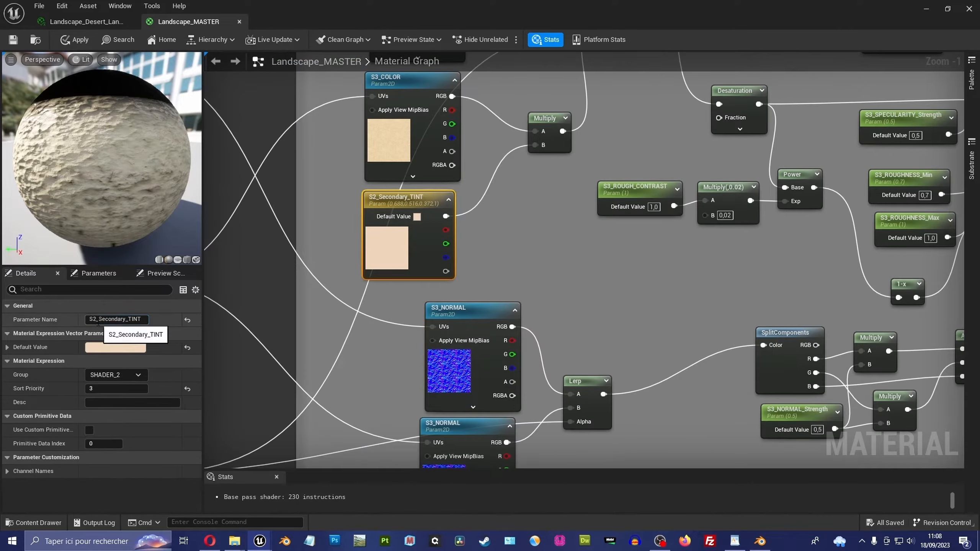
type("S3")
Step: Rename the metallic parameter of the copied shader group S3_METALLIC
right_click_drag(494, 152, 478, 395)
right_click_drag(560, 258, 208, 104)
left_click(615, 324)
left_click_drag(96, 319, 86, 320)
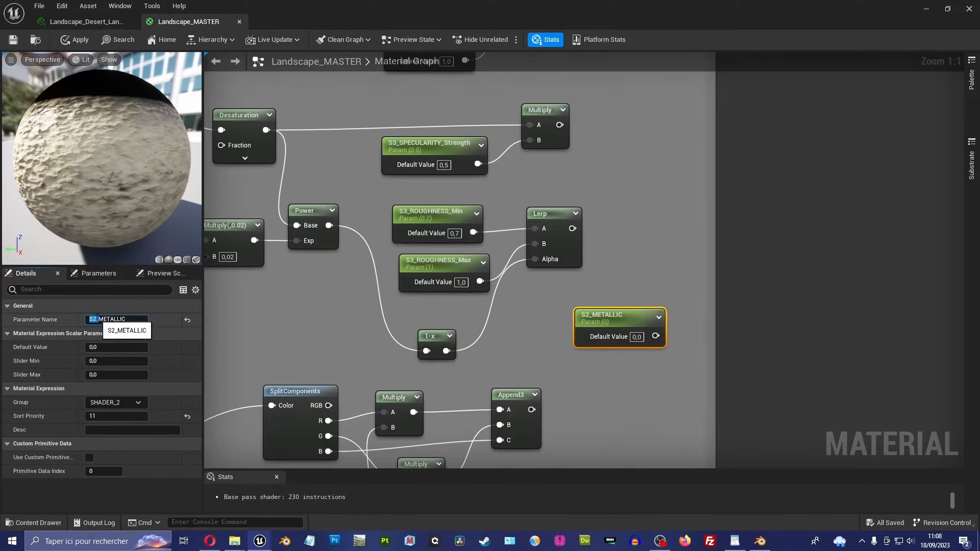
type("S3")
Step: In the copied noise separator group, rename the parameters S3_Noise_Contrast, S3_Noise_Invert, S3_Noise_Pattern and S3_Noise_Pattern_Scale
scroll(444, 408, "down", 4)
right_click_drag(444, 407, 674, 240)
scroll(673, 240, "up", 4)
left_click(618, 307)
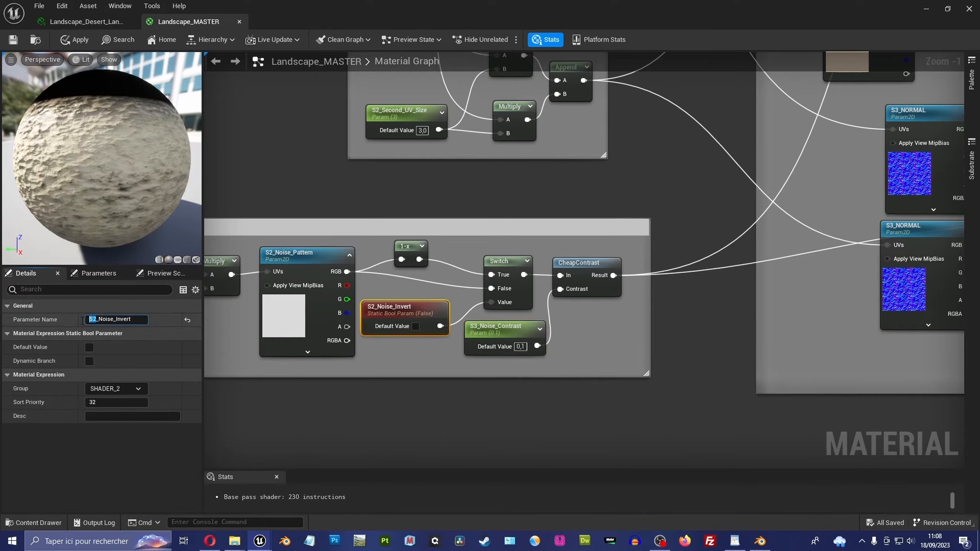
left_click(555, 254)
left_click_drag(95, 320, 86, 320)
type("S3")
left_click(270, 282)
left_click(271, 326)
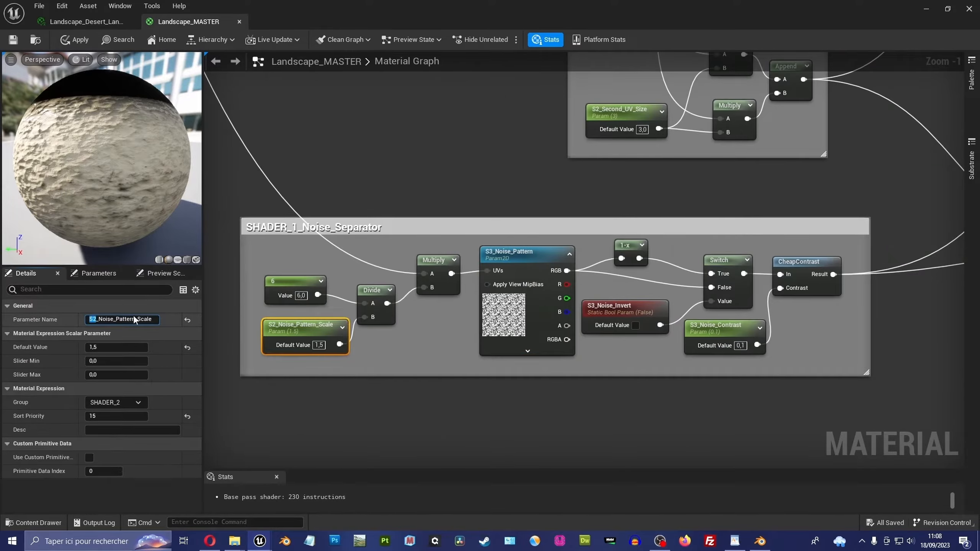
type("S3")
Step: In the two copied coordinates groups, rename the parameters S3_Second_UV_Size, S3_UV_Global_Size and S3_UV_Rotation
right_click_drag(451, 142, 378, 325)
left_click(542, 299)
left_click_drag(95, 320, 86, 320)
type("S3")
right_click_drag(278, 333, 300, 453)
left_click(505, 225)
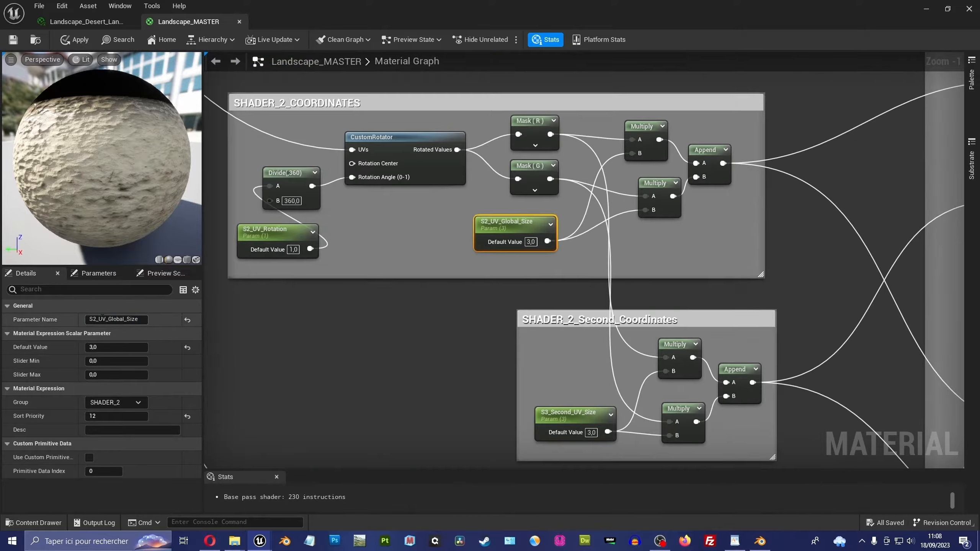
right_click_drag(607, 240, 676, 260)
left_click(344, 253)
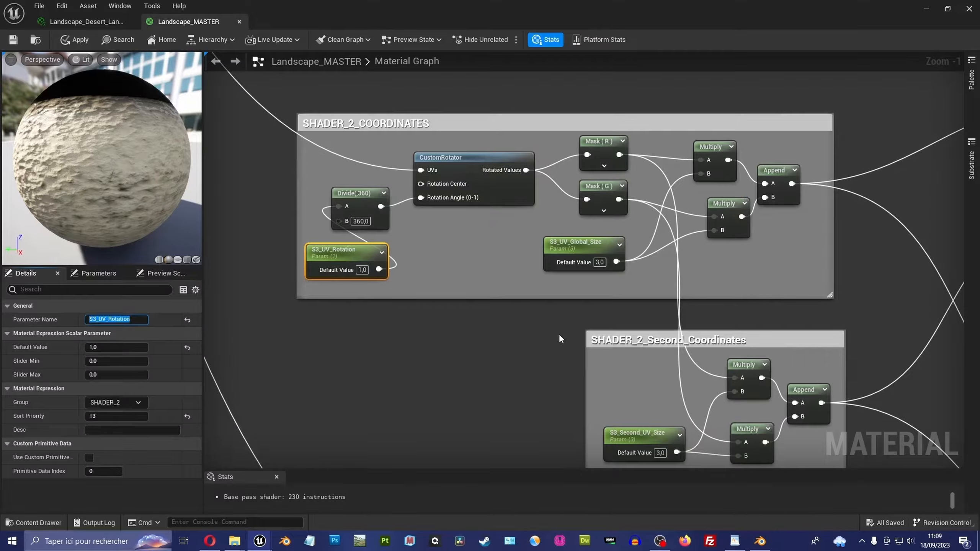
Step: Look through the copied coordinates, noise separator and shader groups to check that every parameter name has the S3 prefix
right_click_drag(560, 336, 540, 297)
scroll(541, 295, "down", 5)
scroll(563, 246, "up", 4)
right_click_drag(431, 300, 360, 178)
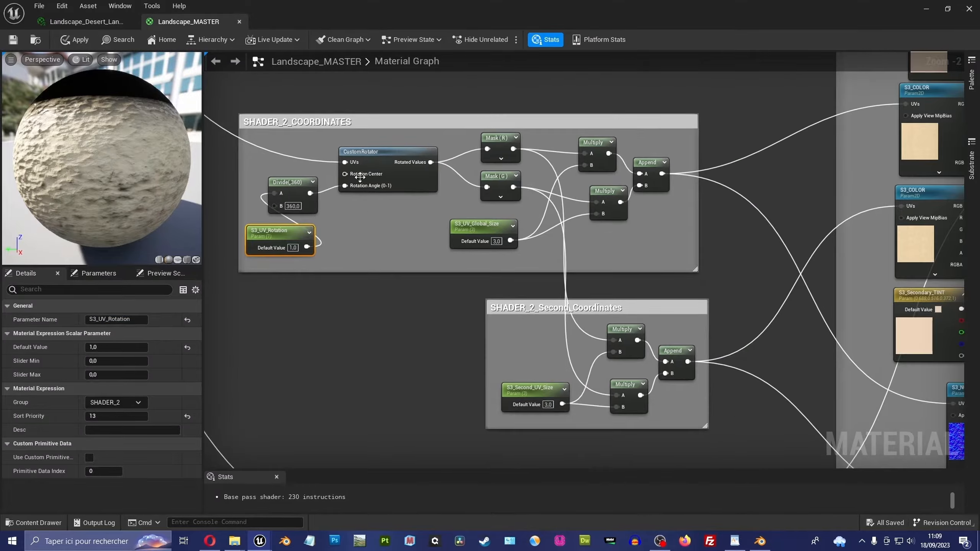
right_click_drag(494, 181, 463, 172)
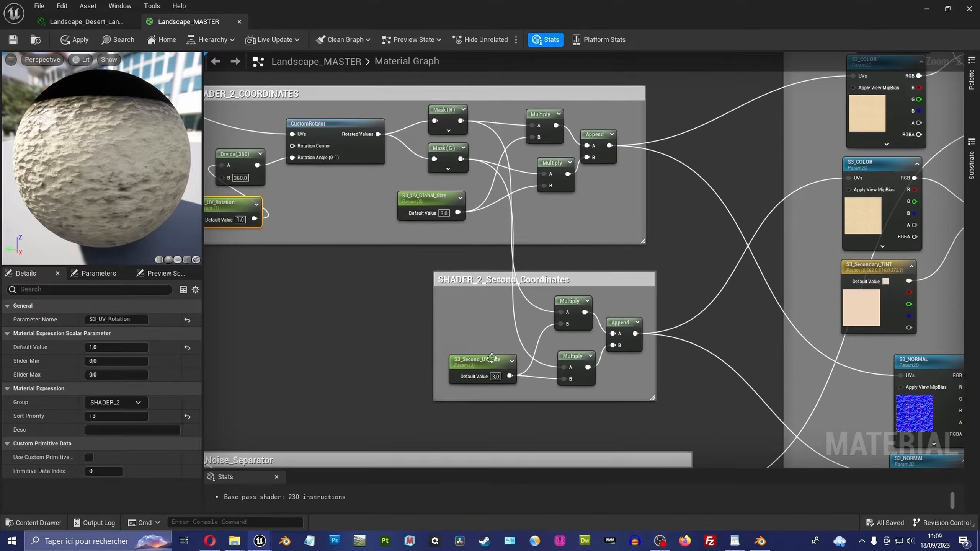
right_click_drag(492, 358, 456, 235)
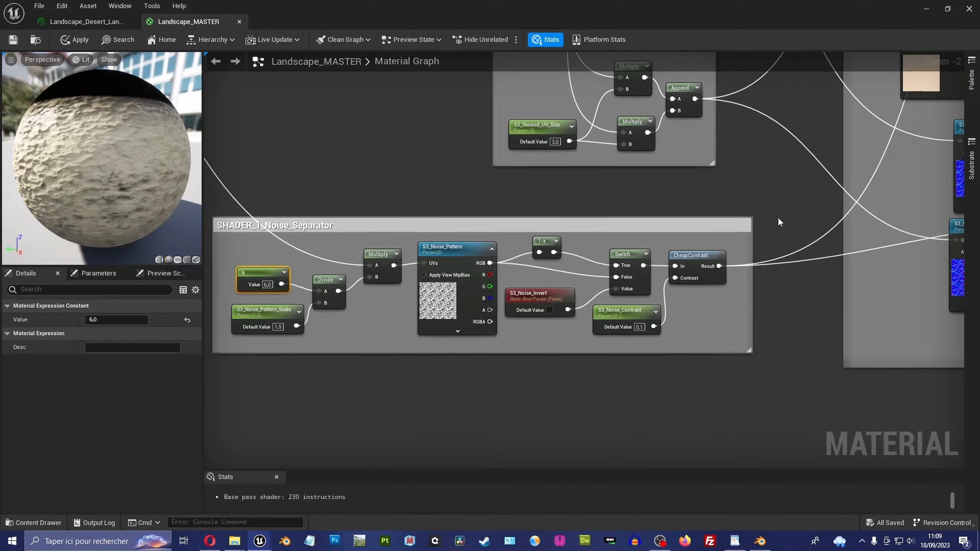
right_click_drag(778, 217, 686, 226)
right_click_drag(875, 238, 584, 266)
right_click_drag(642, 214, 613, 231)
Step: Move the five Landscape Layer Blend nodes down beside the copied third shader group
scroll(612, 232, "down", 8)
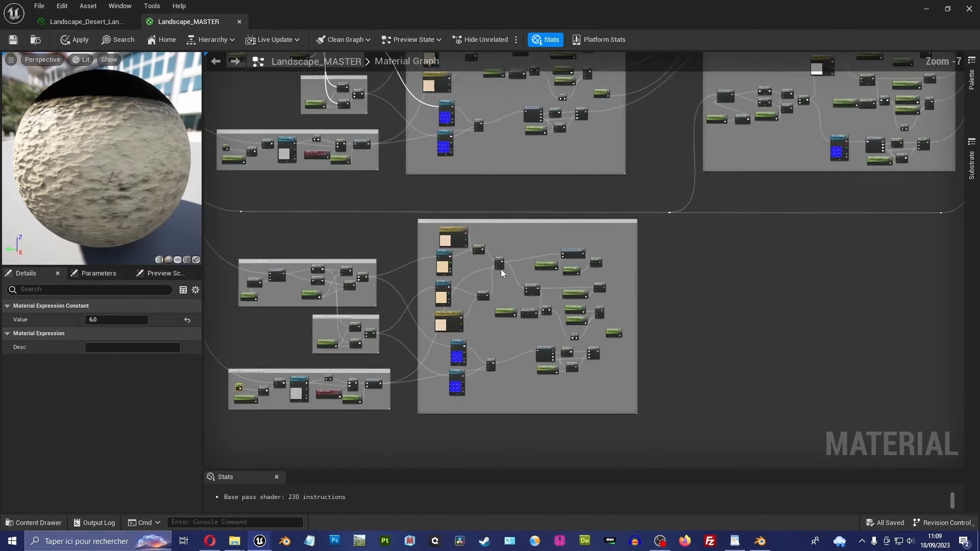
right_click_drag(520, 225, 362, 428)
left_click_drag(553, 283, 552, 285)
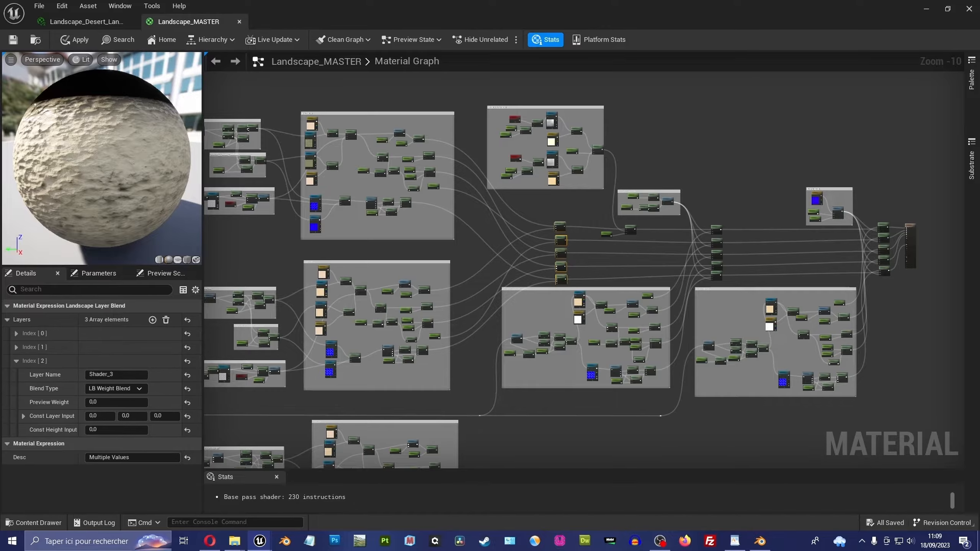
right_click_drag(568, 258, 557, 155)
left_click_drag(549, 153, 498, 359)
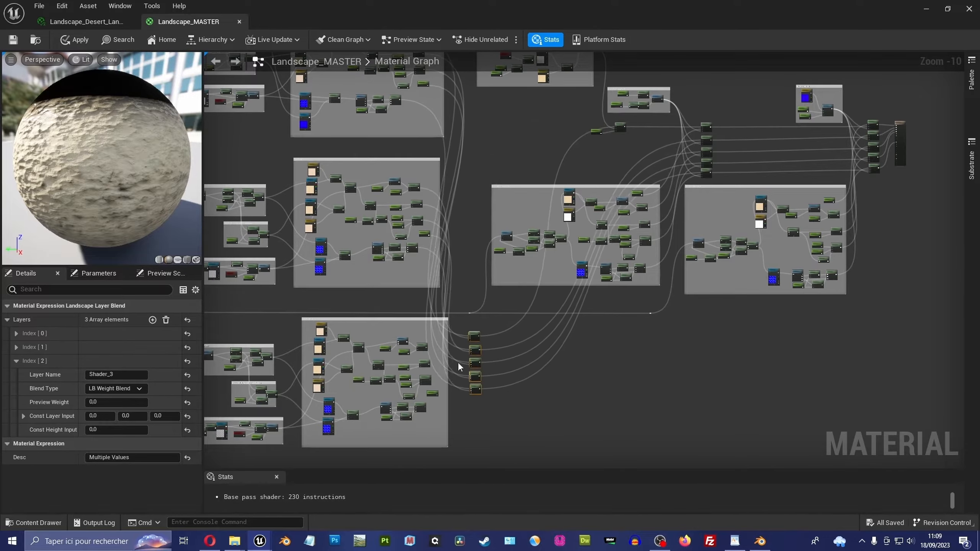
Step: Connect the copied shader's final color Multiply to COLOR Blend's Shader_3 input, and move S3_METALLIC above it, wiring it to METALLIC Blend's Shader_3 input
scroll(499, 363, "up", 8)
right_click_drag(515, 166, 513, 228)
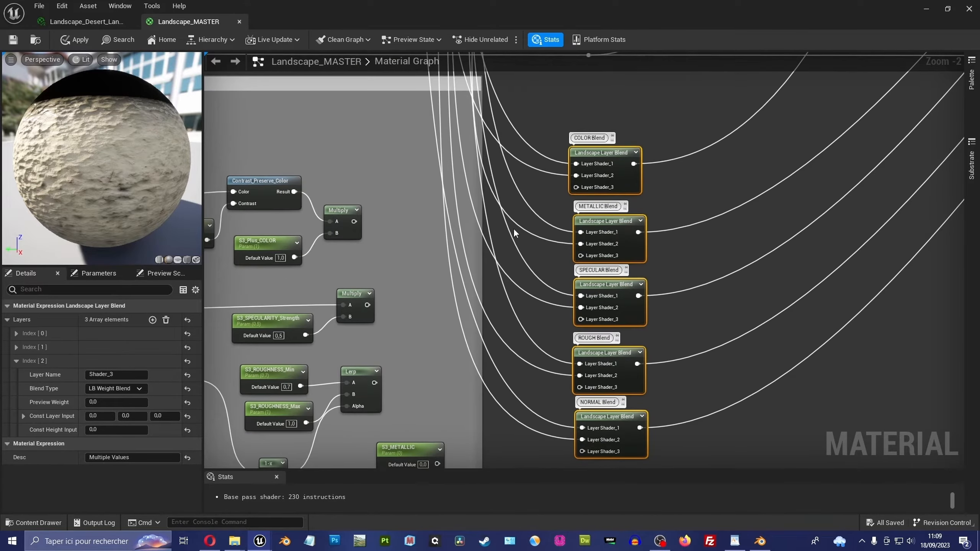
scroll(513, 227, "down", 3)
right_click_drag(534, 82, 532, 123)
scroll(520, 246, "up", 2)
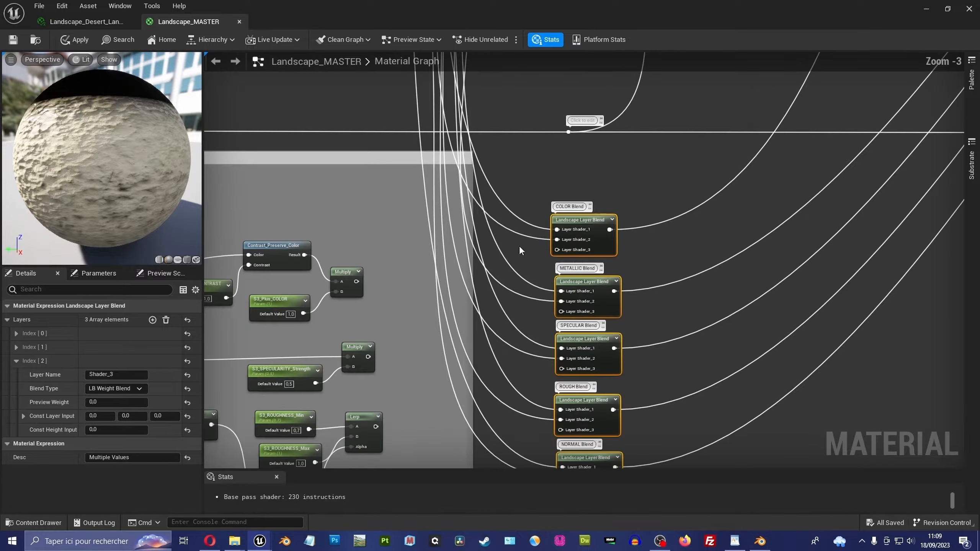
right_click_drag(519, 245, 567, 205)
left_click_drag(646, 177, 685, 156)
left_click(635, 135)
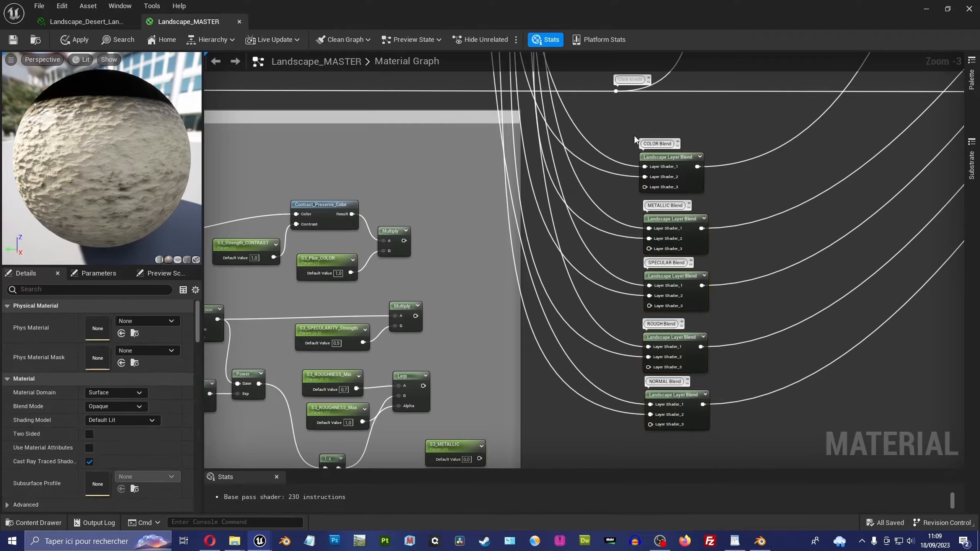
right_click_drag(475, 225, 426, 201)
right_click_drag(369, 221, 610, 198)
scroll(611, 198, "down", 1)
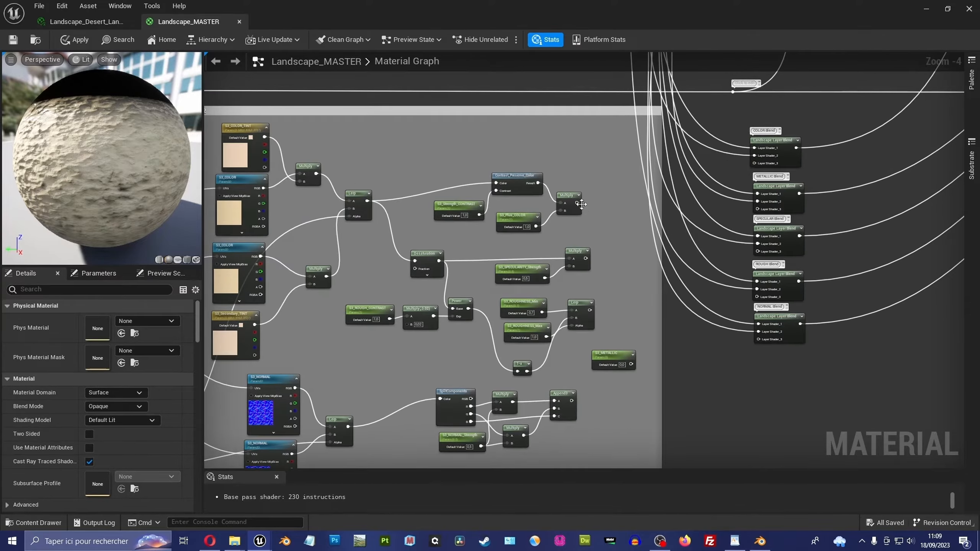
left_click_drag(582, 204, 597, 205)
left_click_drag(756, 165, 756, 165)
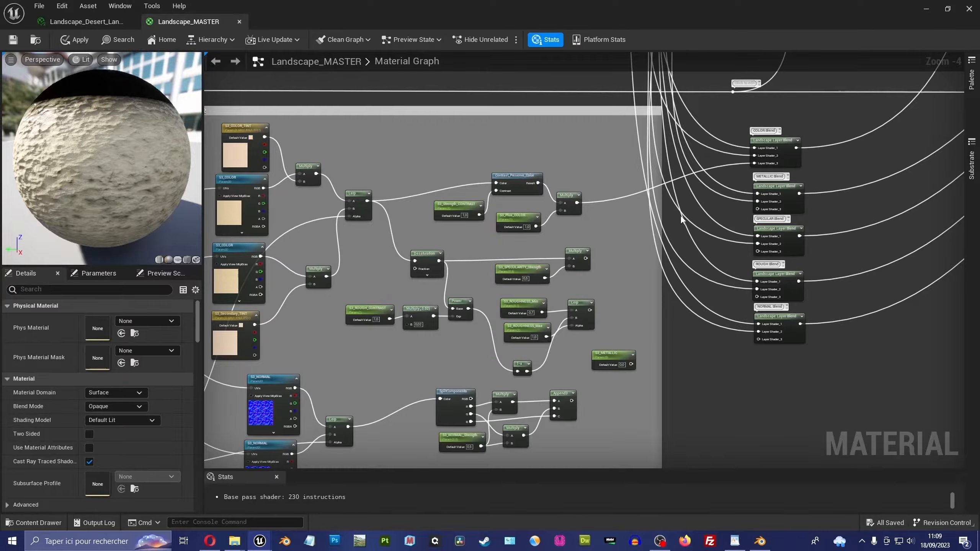
left_click_drag(618, 354, 698, 204)
left_click_drag(758, 211, 757, 210)
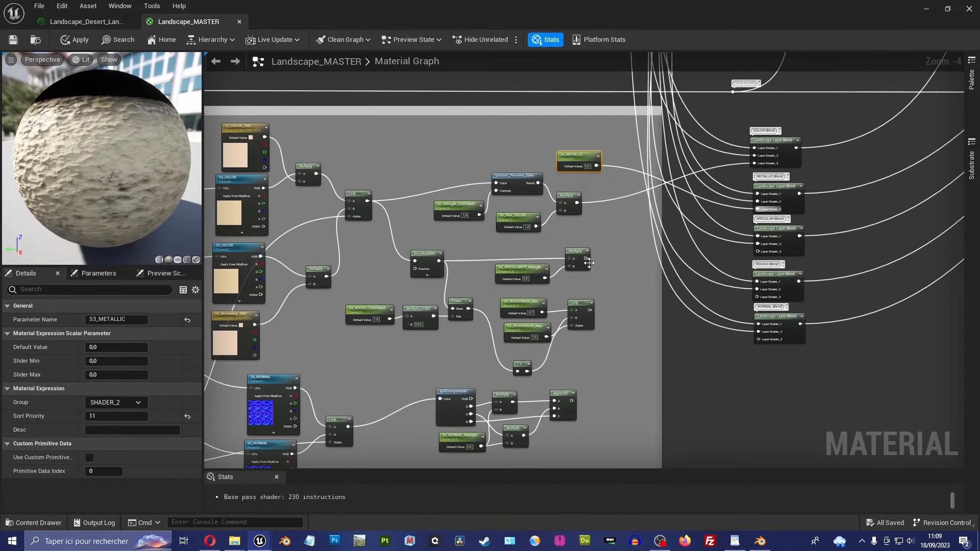
Step: Connect the copied shader's specularity Multiply, roughness Lerp and normal Append3 outputs to the Shader_3 inputs of the SPECULAR, ROUGH and NORMAL Blend nodes
left_click_drag(586, 259, 757, 252)
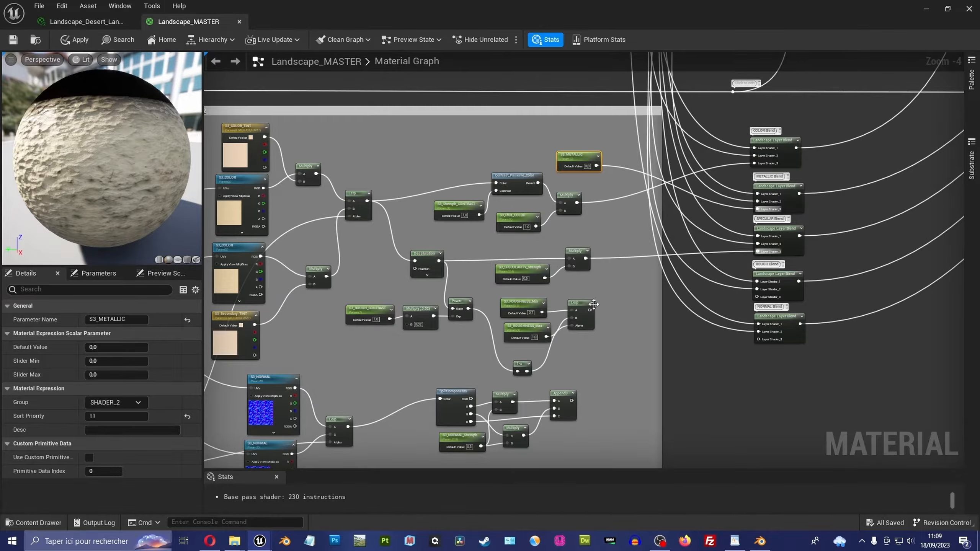
left_click_drag(590, 310, 756, 300)
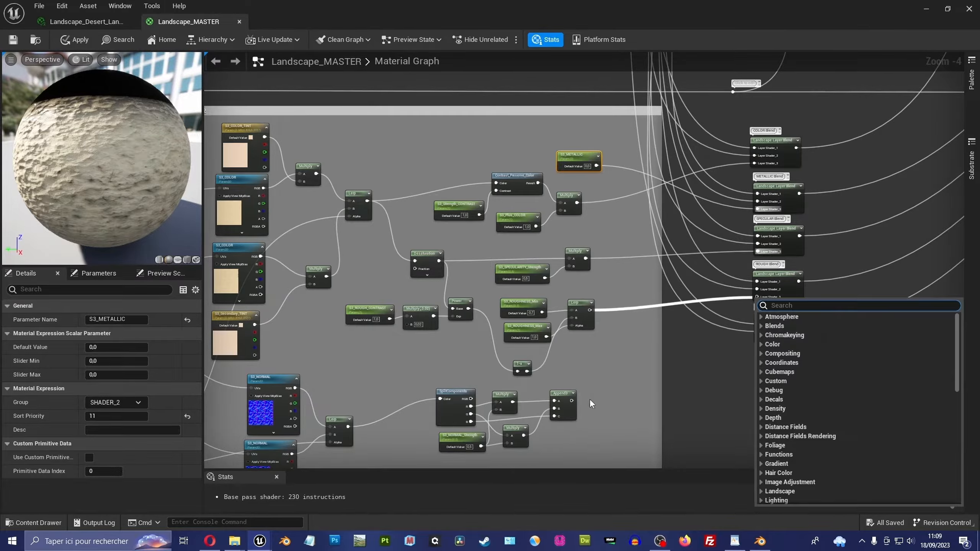
left_click(657, 362)
left_click_drag(590, 311, 756, 298)
left_click_drag(571, 401, 693, 371)
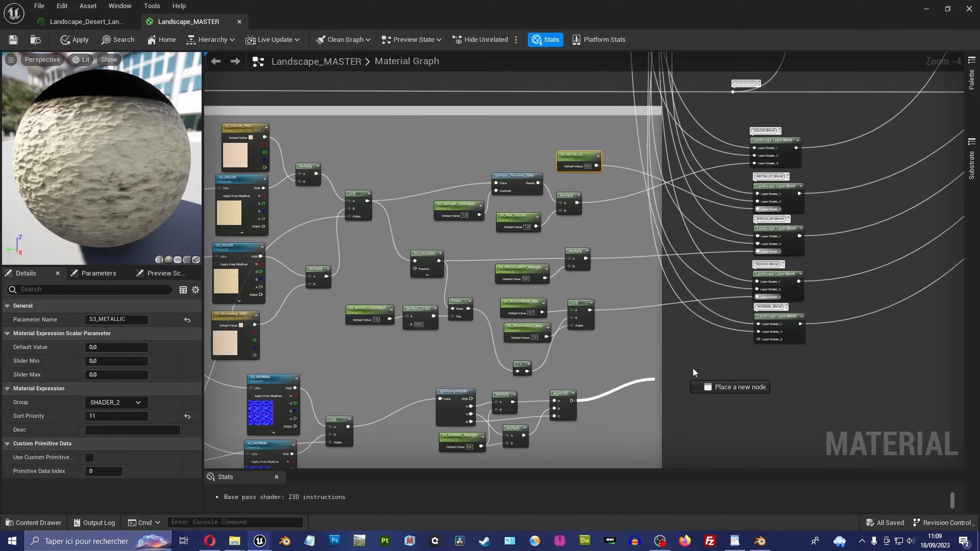
left_click_drag(755, 340, 757, 339)
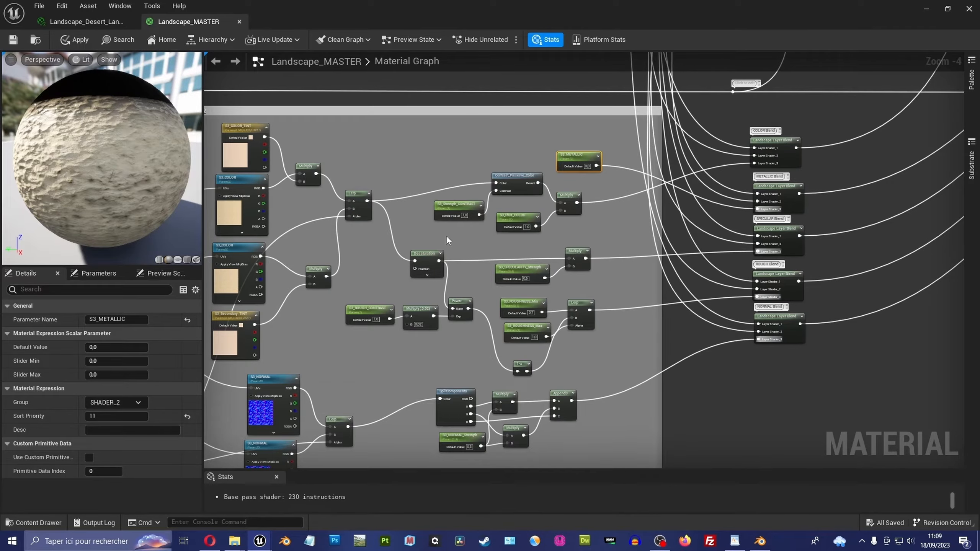
Step: Move the five Landscape Layer Blend nodes back up in line with the downstream blend nodes
scroll(621, 307, "down", 3)
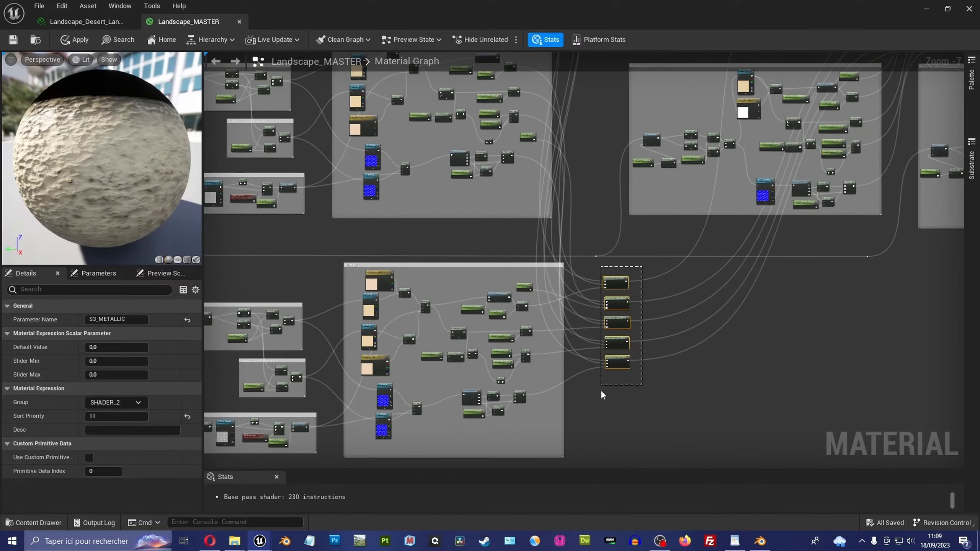
left_click_drag(601, 391, 601, 393)
right_click_drag(649, 271, 552, 369)
scroll(557, 373, "down", 2)
scroll(557, 372, "up", 1)
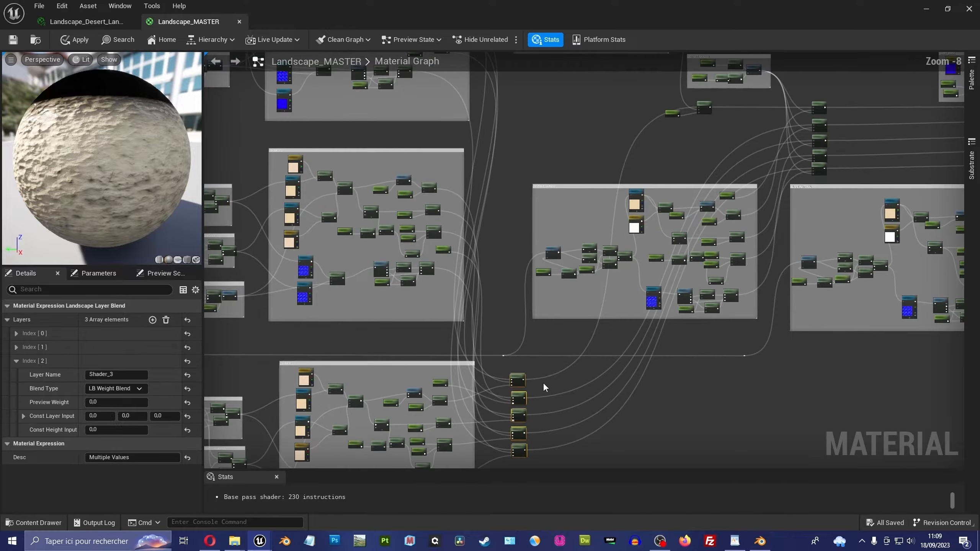
left_click_drag(519, 377, 565, 107)
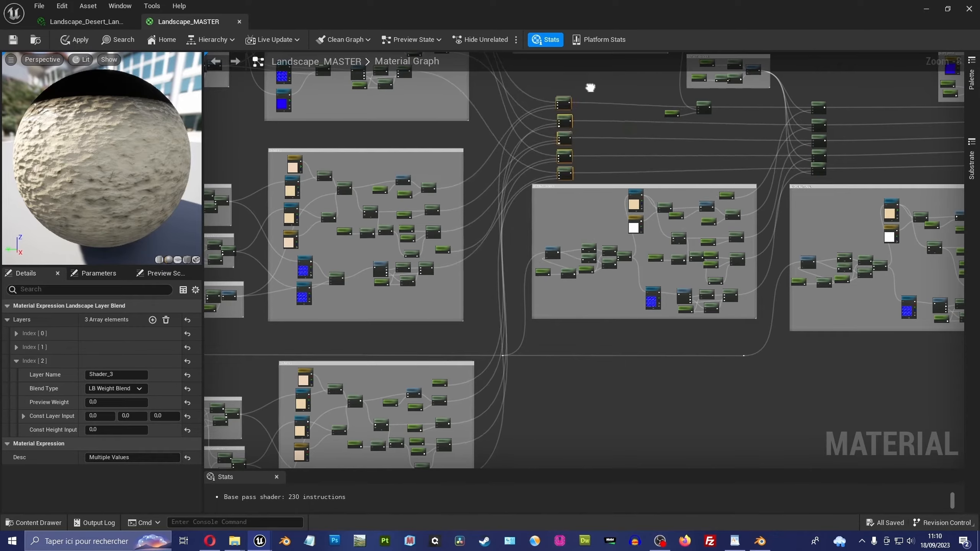
Step: Save the Landscape_MASTER material and review how the S3 parameters are grouped in the desert landscape material instance
scroll(587, 88, "down", 2)
right_click_drag(586, 87, 589, 110)
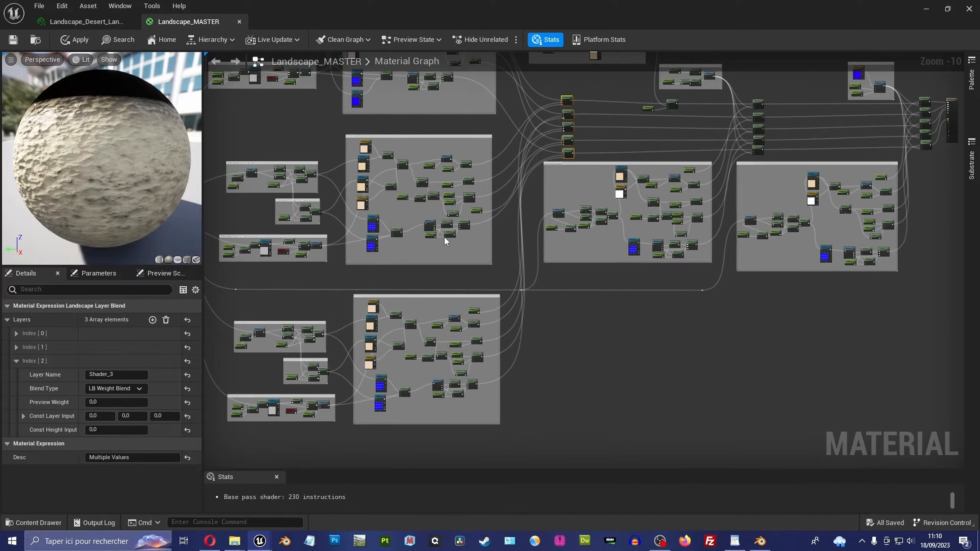
left_click(13, 40)
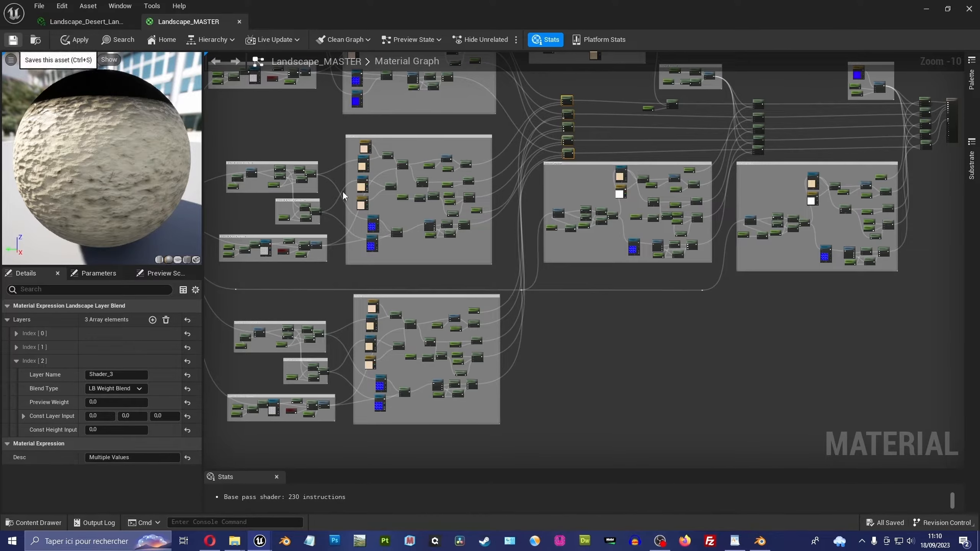
left_click(97, 24)
left_click_drag(130, 62, 89, 69)
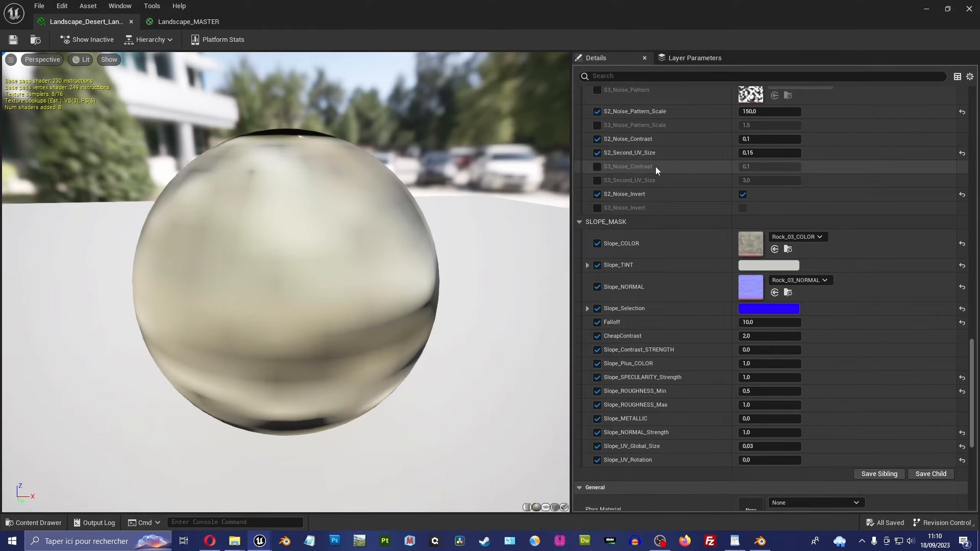
scroll(671, 217, "up", 5)
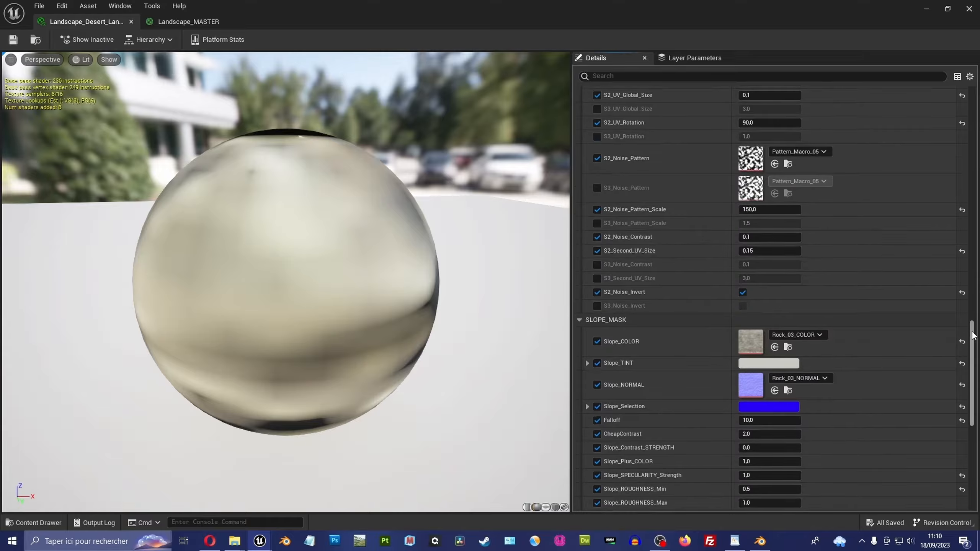
left_click_drag(973, 334, 972, 269)
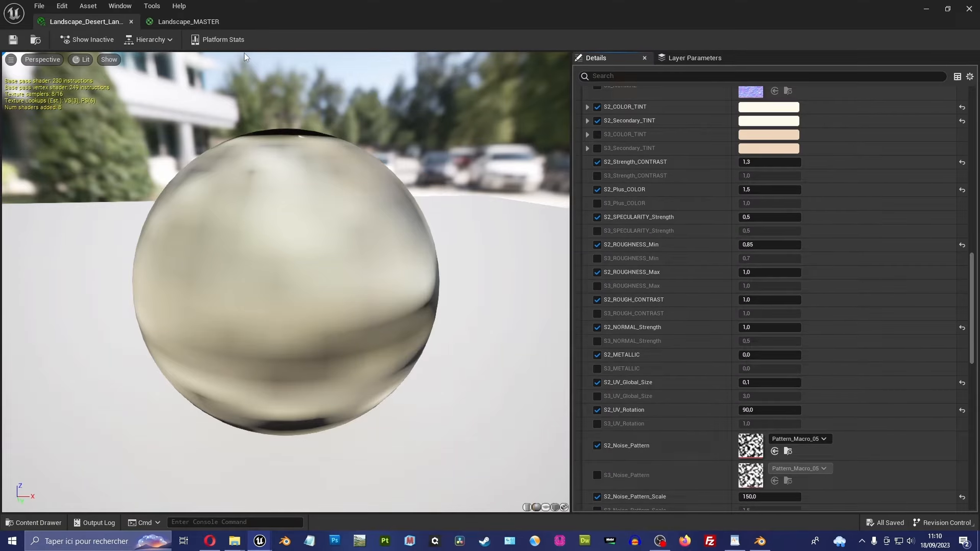
Step: In Landscape_MASTER, assign the S3 scalar parameters of the copied shader, coordinates and noise separator groups to the parameter group SHADER_3
left_click(178, 23)
scroll(563, 237, "up", 5)
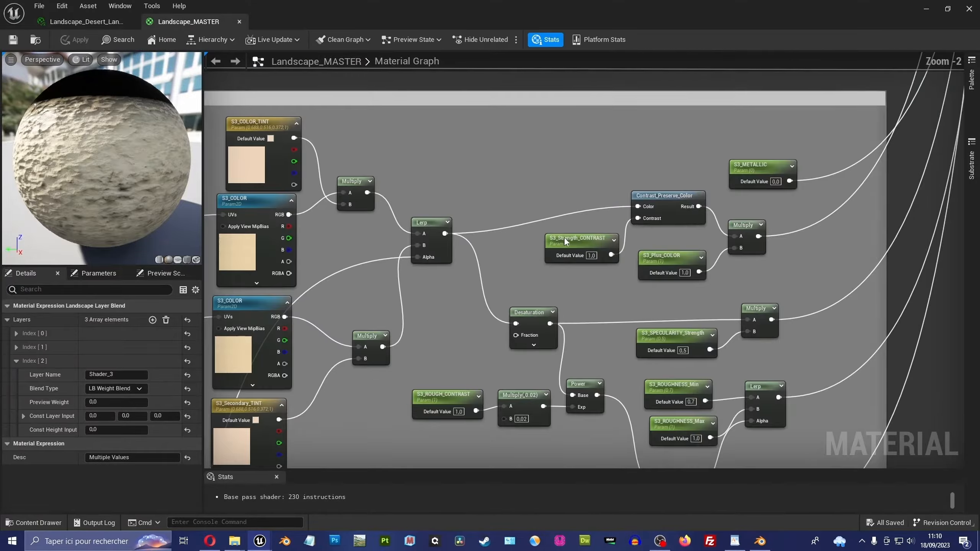
right_click_drag(563, 236, 540, 149)
left_click(548, 151)
left_click(648, 247, "ctrl")
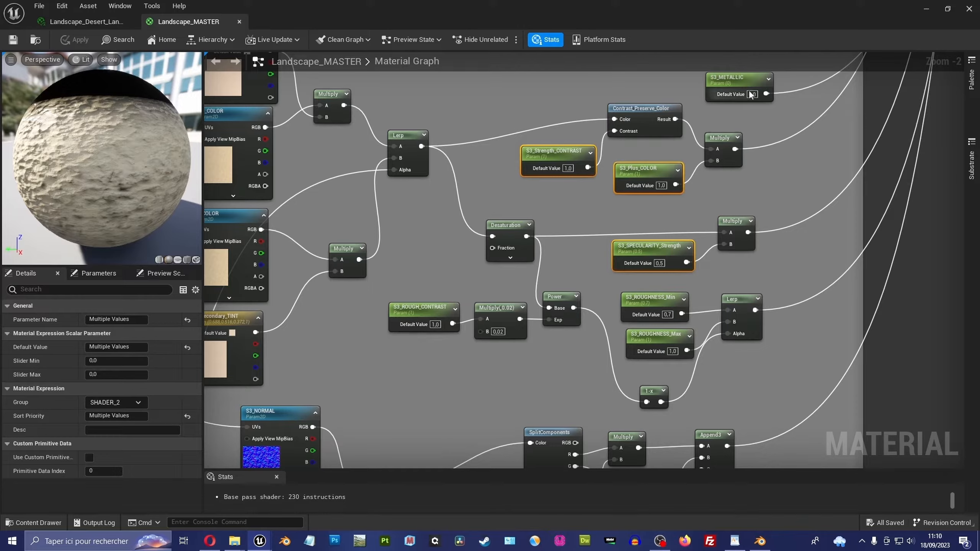
left_click(656, 331, "ctrl")
left_click(440, 311, "ctrl")
right_click_drag(595, 414, 639, 248)
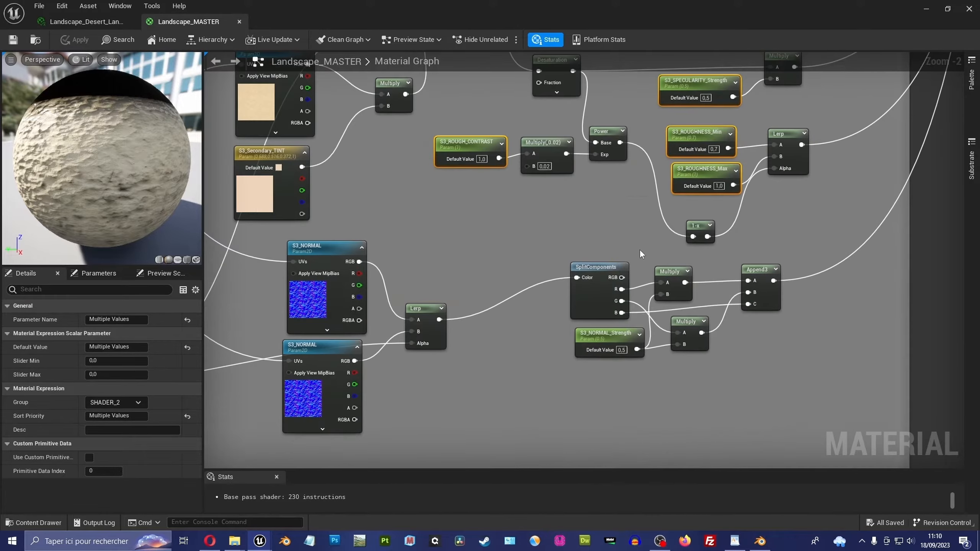
left_click(607, 336, "ctrl")
right_click_drag(385, 154, 466, 273)
right_click_drag(237, 277, 539, 212)
left_click(328, 285, "ctrl")
right_click_drag(233, 200, 555, 287)
left_click(596, 208, "ctrl")
left_click(396, 213, "ctrl")
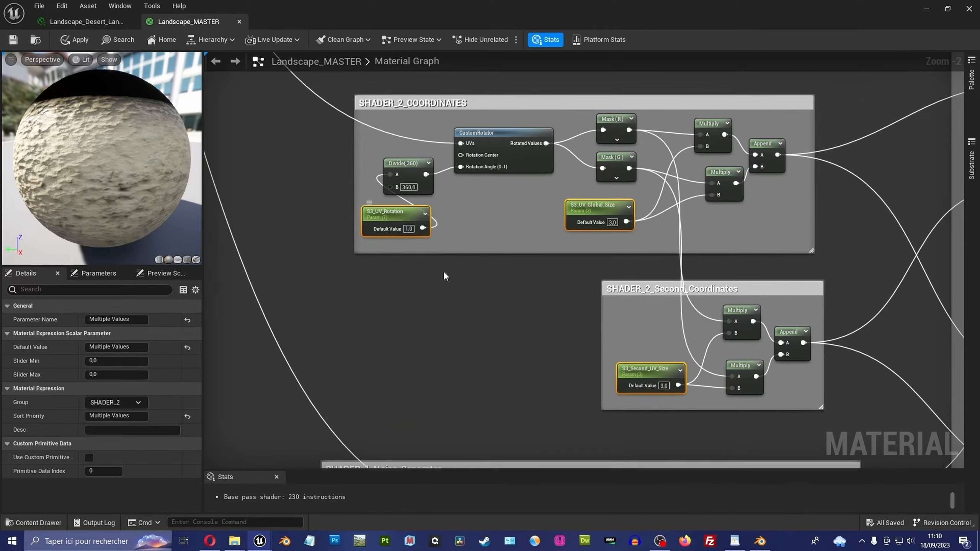
right_click_drag(501, 452, 472, 233)
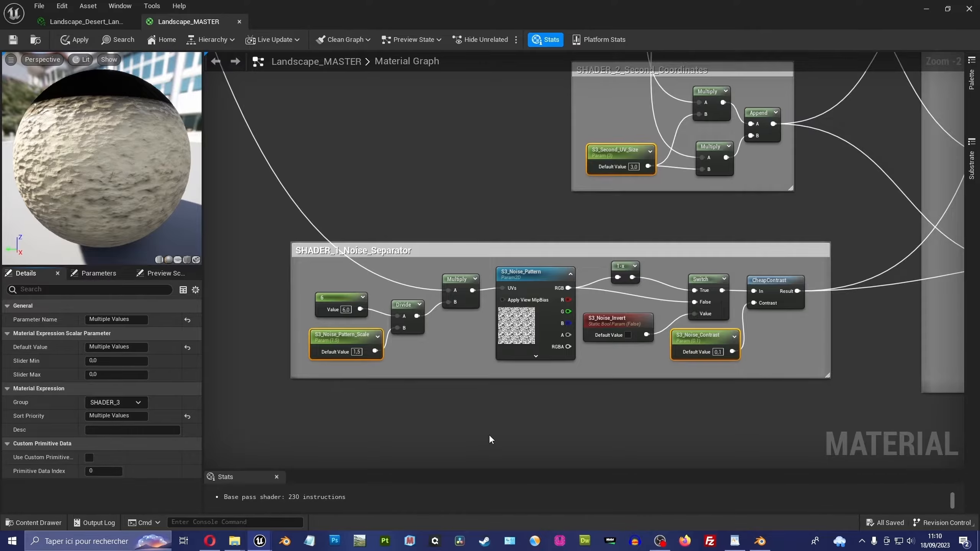
Step: Assign S3_Noise_Invert, S3_Noise_Pattern and the S3 color, normal and tint parameters to the parameter group SHADER_3
right_click_drag(490, 440, 402, 442)
left_click(525, 321)
left_click(421, 283)
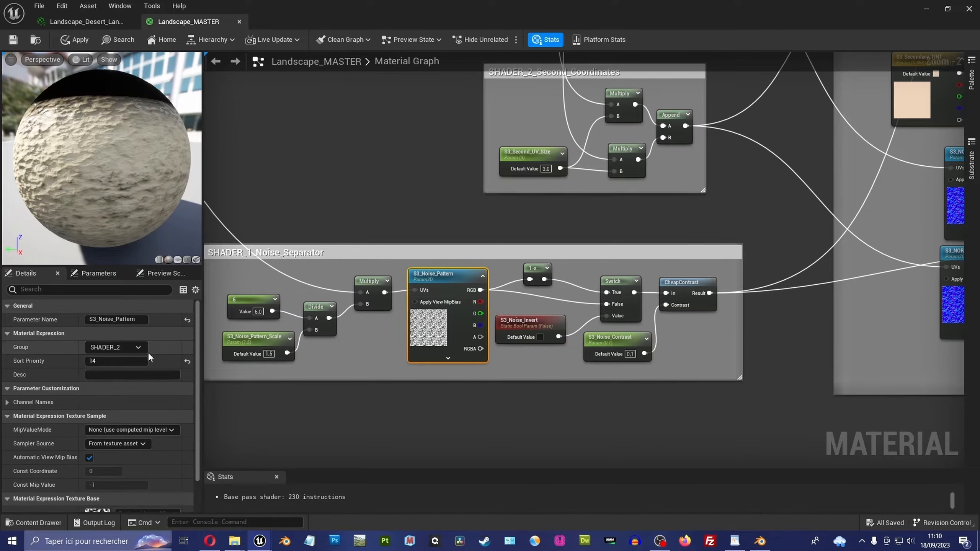
left_click(120, 388)
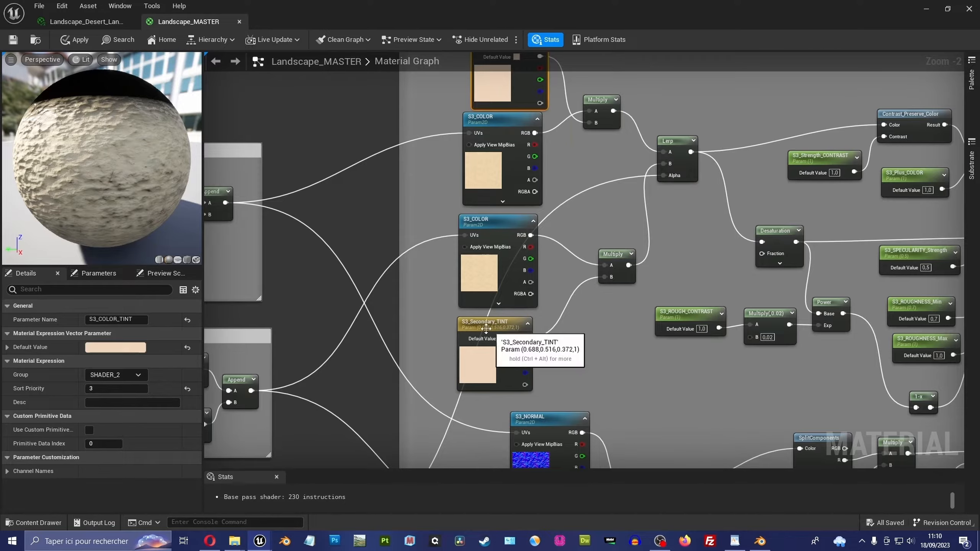
left_click(116, 377)
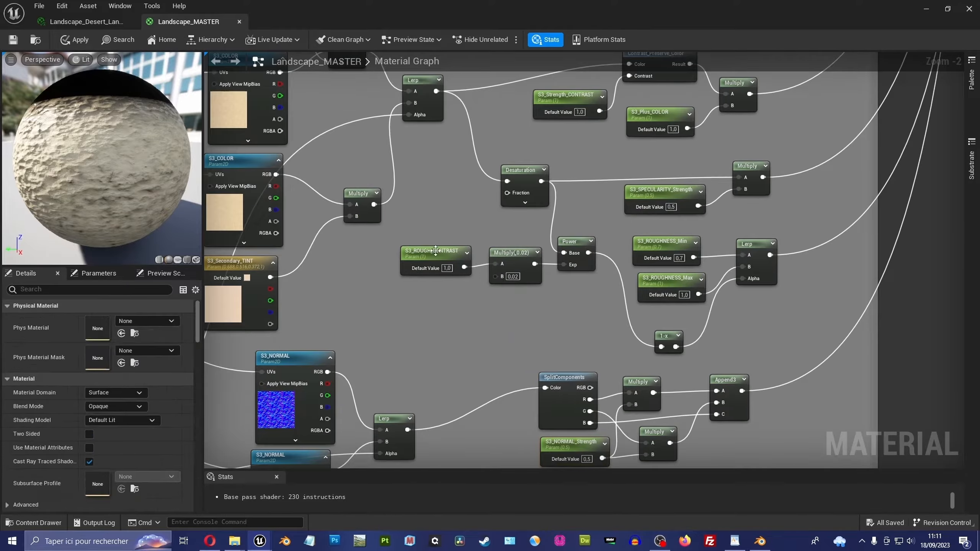
left_click(643, 228)
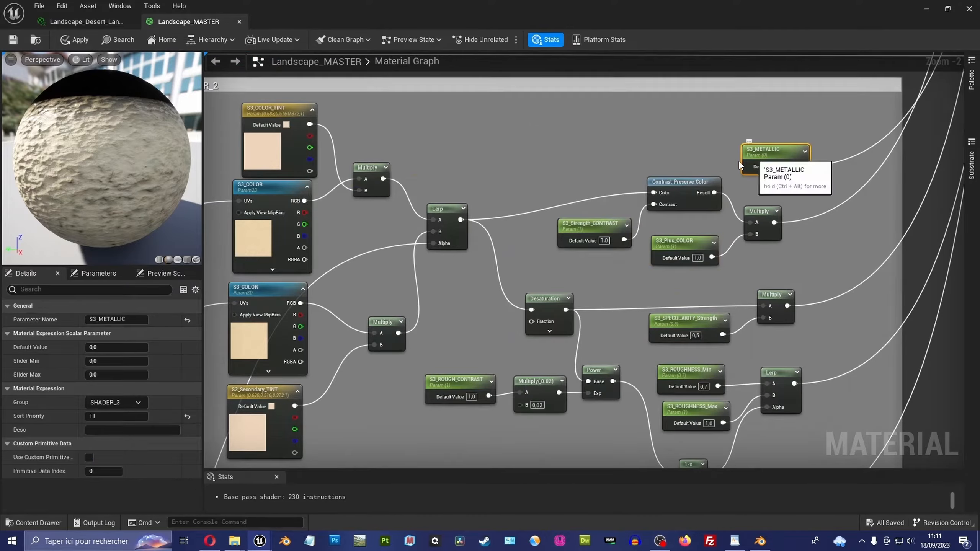
scroll(614, 168, "down", 4)
right_click_drag(565, 217, 564, 285)
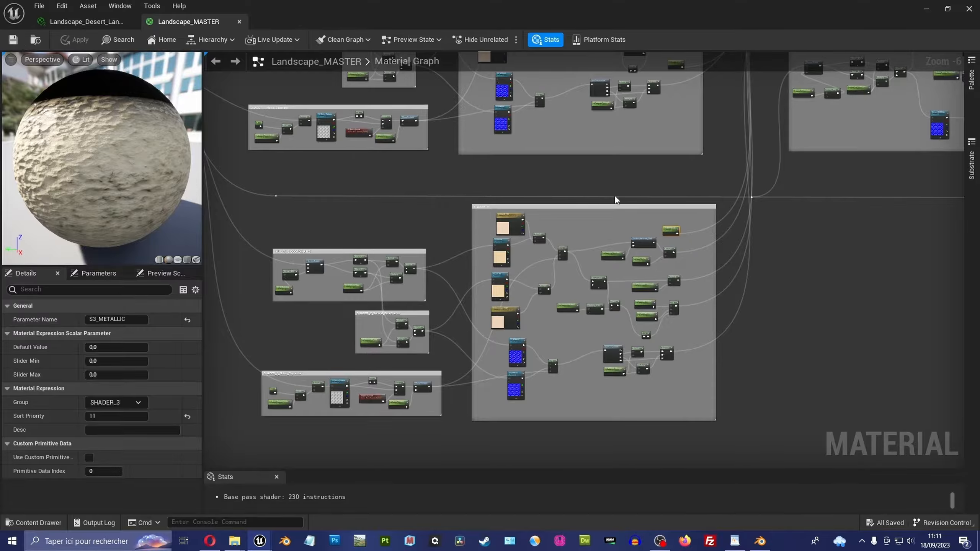
Step: In the desert landscape instance, enable the SHADER_3 overrides from S3_COLOR through S3_ROUGHNESS_Min
left_click(103, 26)
scroll(613, 150, "down", 5)
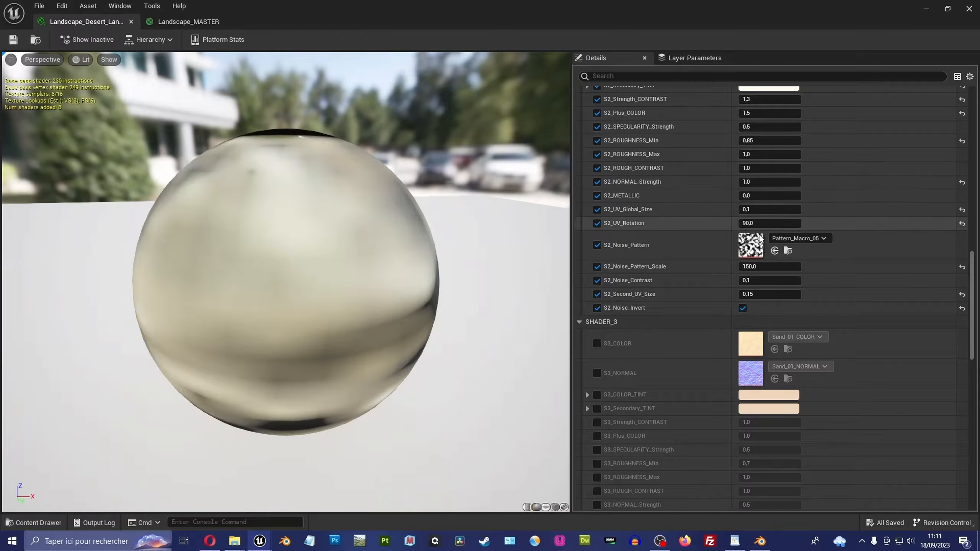
scroll(656, 205, "down", 2)
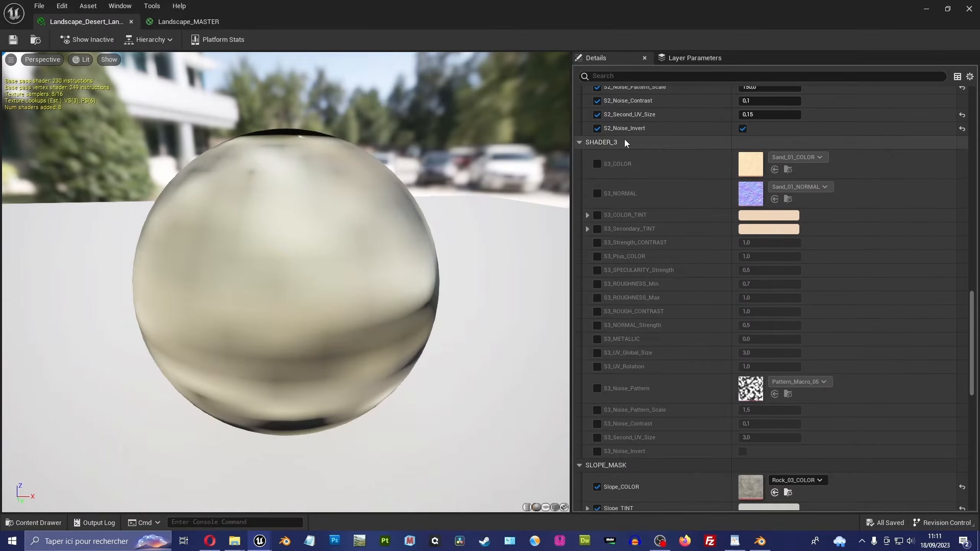
left_click(596, 163)
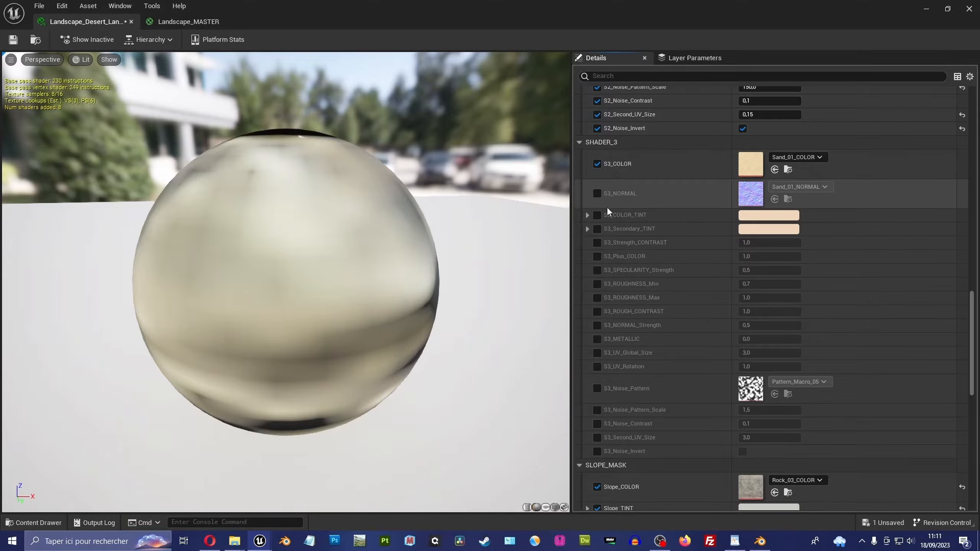
left_click(597, 194)
left_click(598, 216)
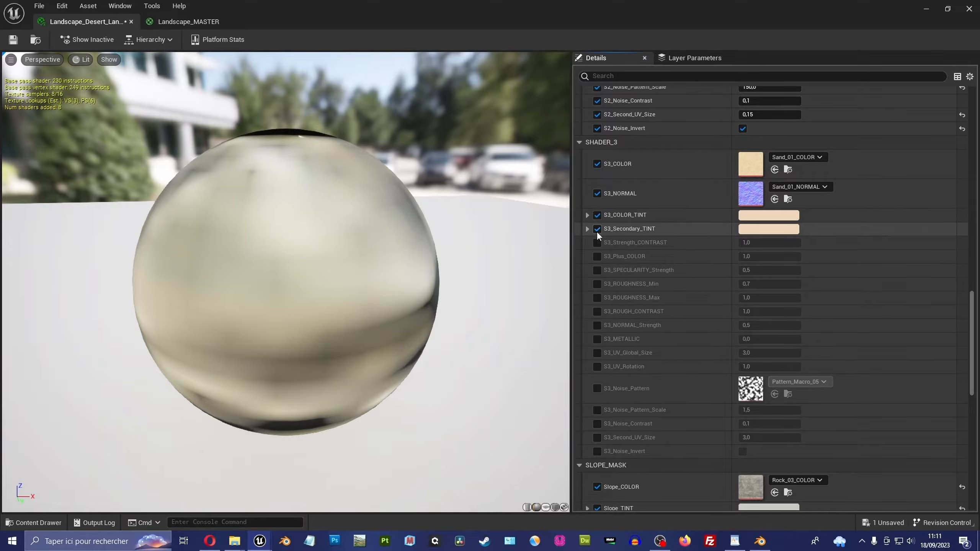
left_click(597, 229)
left_click(597, 242)
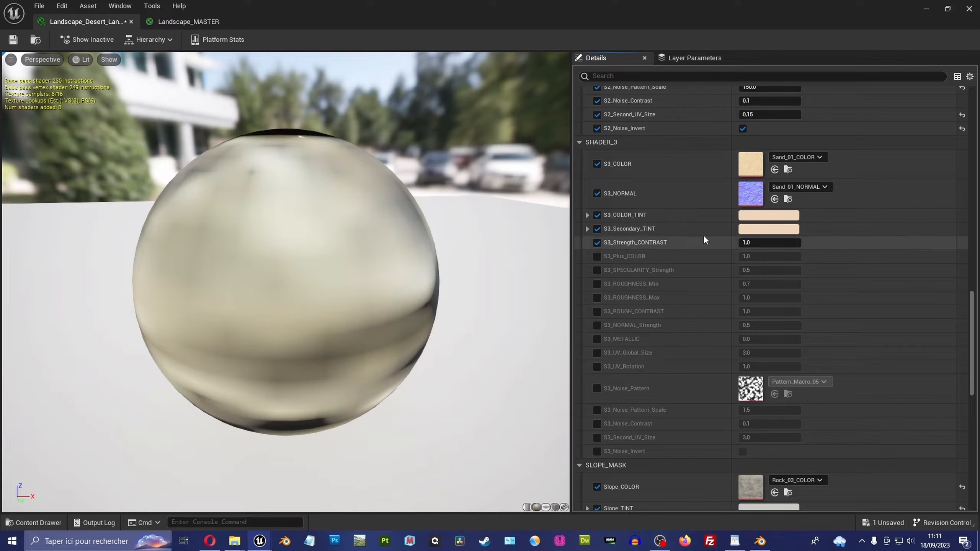
left_click(597, 256)
left_click(597, 271)
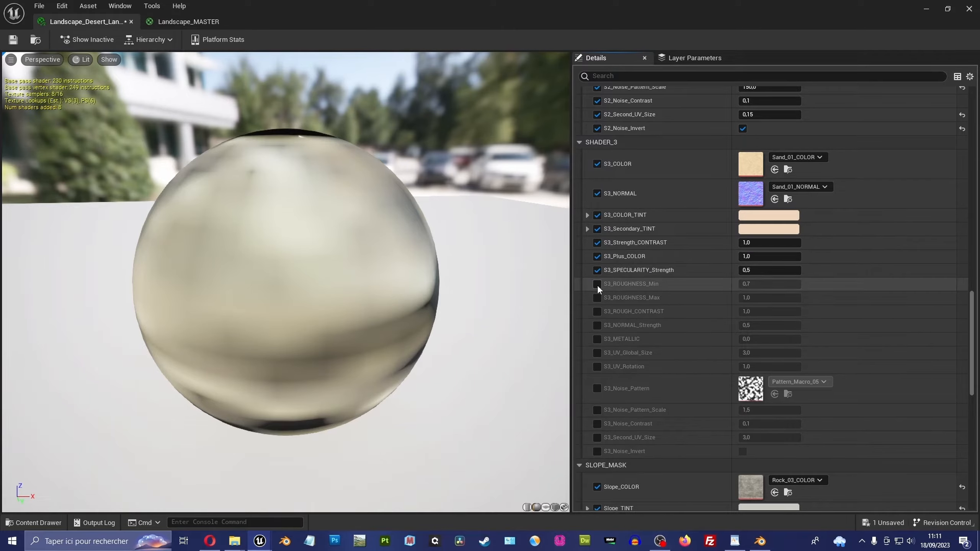
left_click(597, 285)
mouse_move(473, 210)
left_mouse_down()
mouse_move(448, 266)
mouse_move(479, 228)
left_mouse_up()
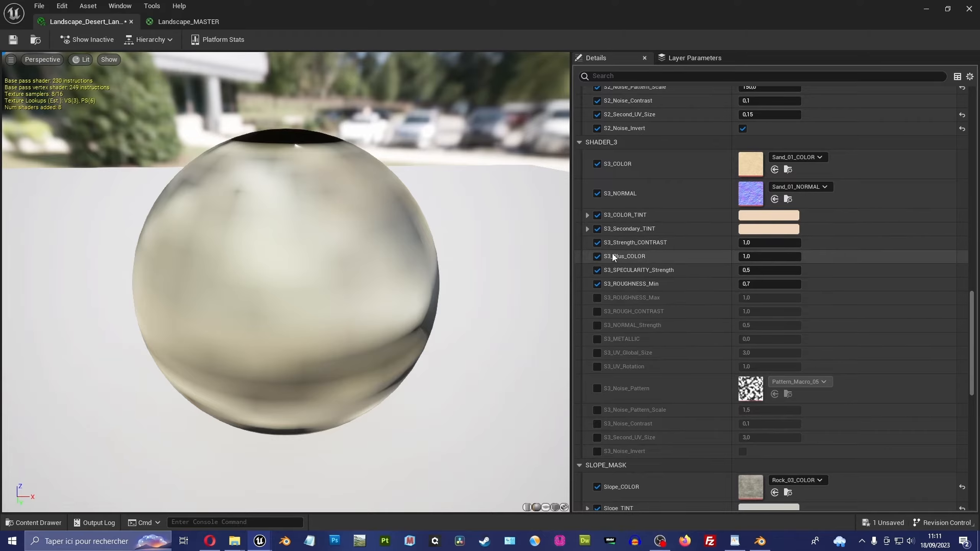
Step: Enable the S3 overrides from S3_ROUGHNESS_Max through S3_UV_Rotation and set S3_UV_Rotation to 0
left_click(597, 297)
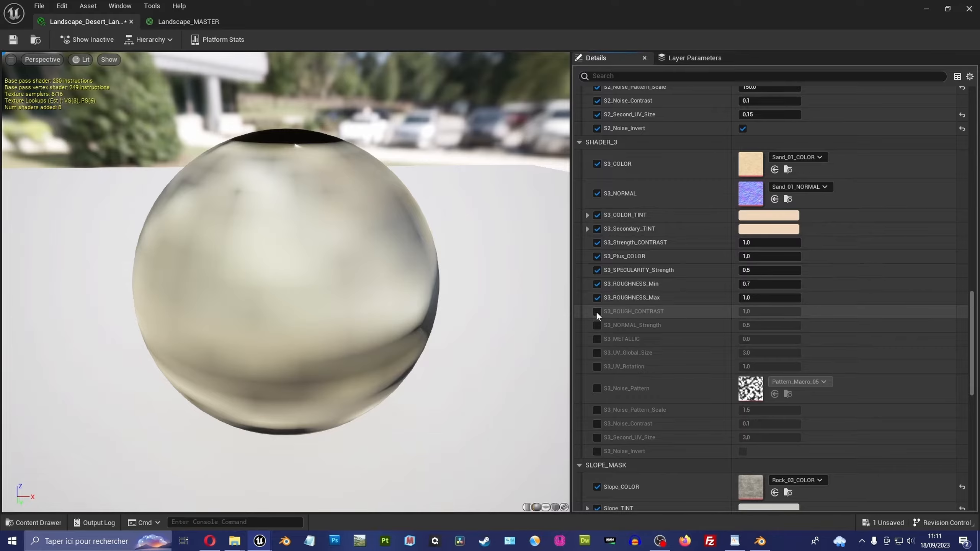
left_click(597, 311)
left_click(597, 325)
left_click(597, 339)
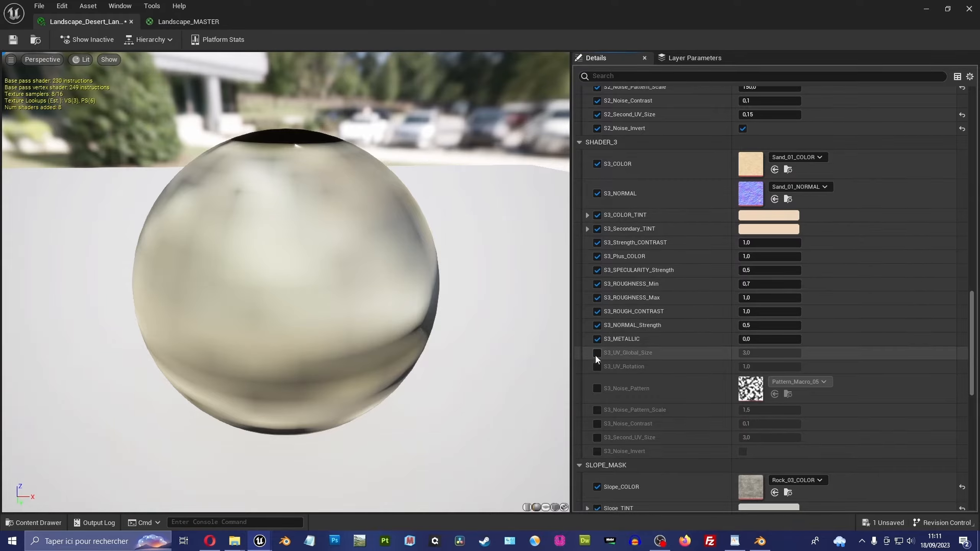
left_click(596, 353)
left_click(597, 367)
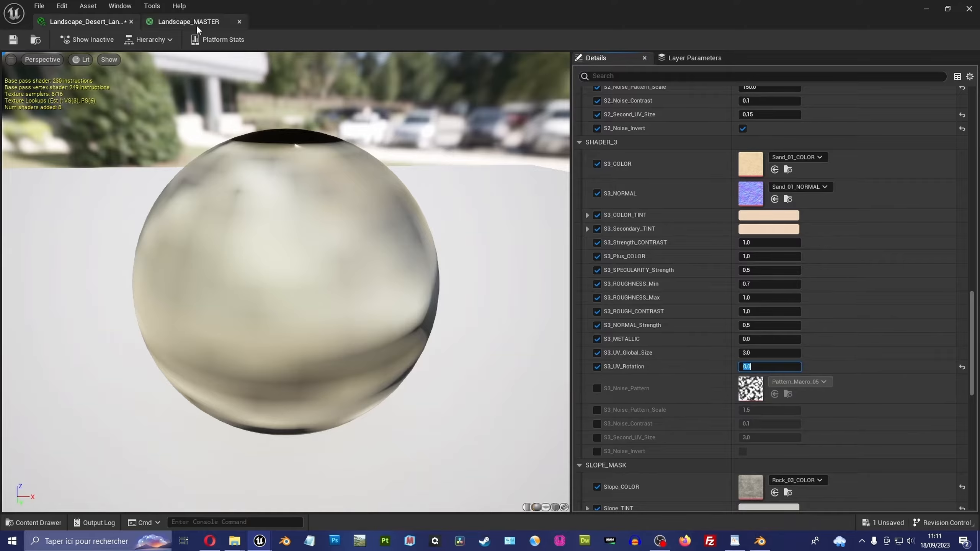
left_click(639, 402)
Step: Enable the S3_Noise_Pattern, S3_Noise_Pattern_Scale, S3_Noise_Contrast, S3_Second_UV_Size and S3_Noise_Invert overrides
left_click(597, 388)
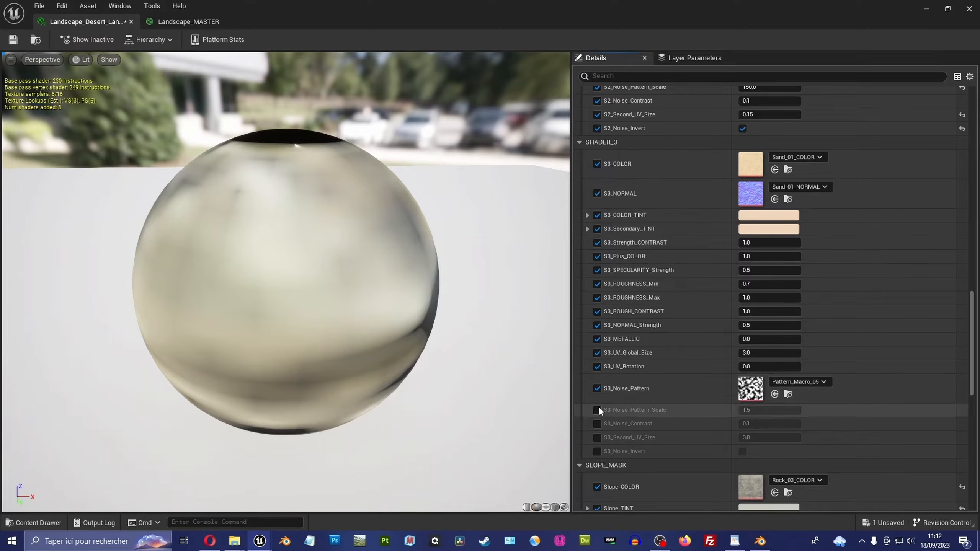
left_click(597, 410)
left_click(597, 424)
left_click(598, 437)
left_click_drag(449, 269, 411, 270)
left_click_drag(973, 342, 976, 190)
scroll(636, 230, "down", 6)
scroll(642, 297, "down", 12)
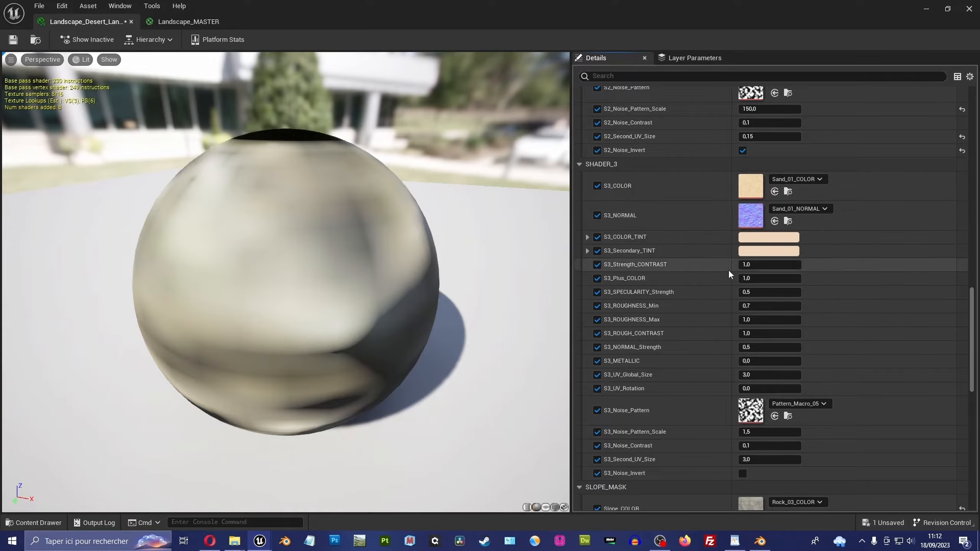
Step: Find the Dirt_5_COLOR texture in the Ground folder and assign it to S3_COLOR
left_click(788, 221)
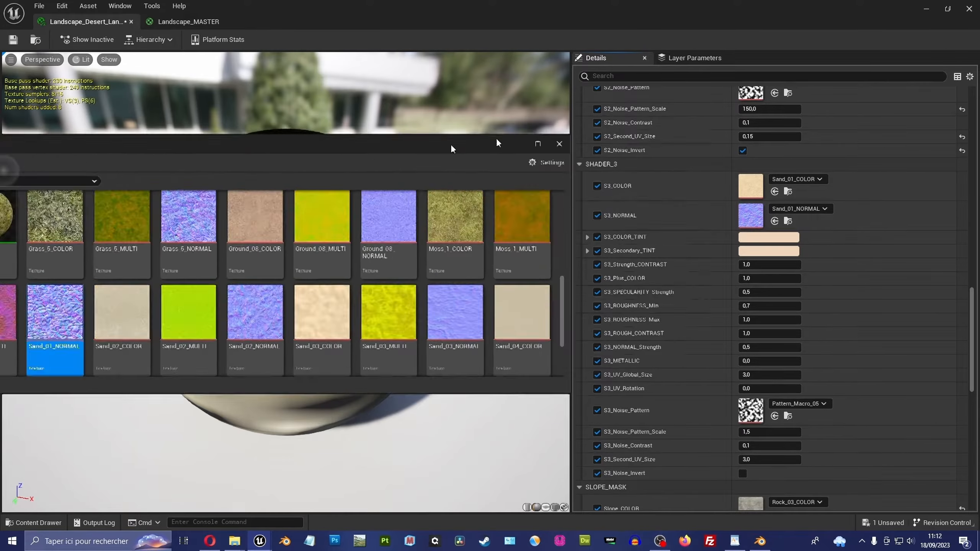
left_click_drag(957, 343, 497, 486)
scroll(491, 328, "up", 8)
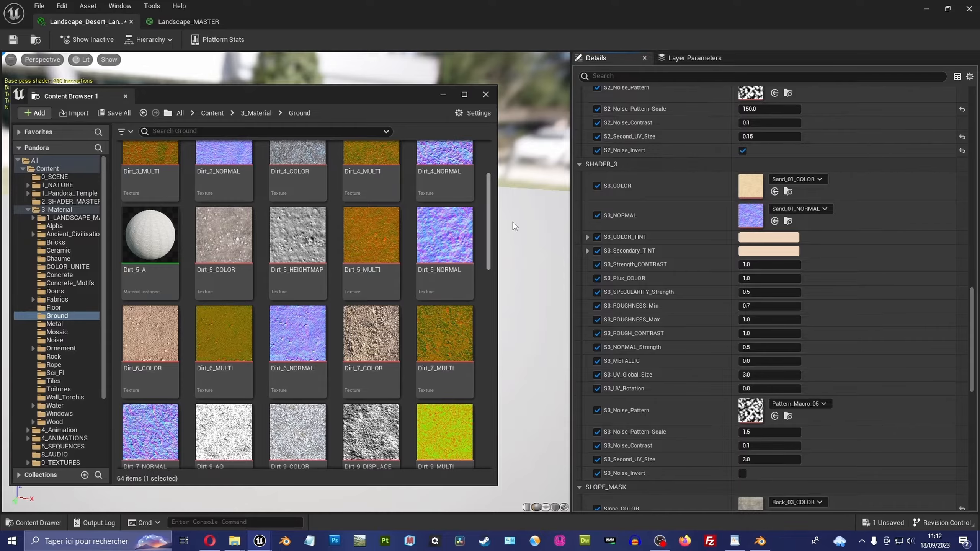
scroll(371, 247, "up", 1)
left_click(228, 261)
left_click_drag(223, 254, 752, 193)
Step: Assign the Dirt_5_NORMAL texture to S3_NORMAL and save the material instance
left_click(299, 303)
left_click(422, 268)
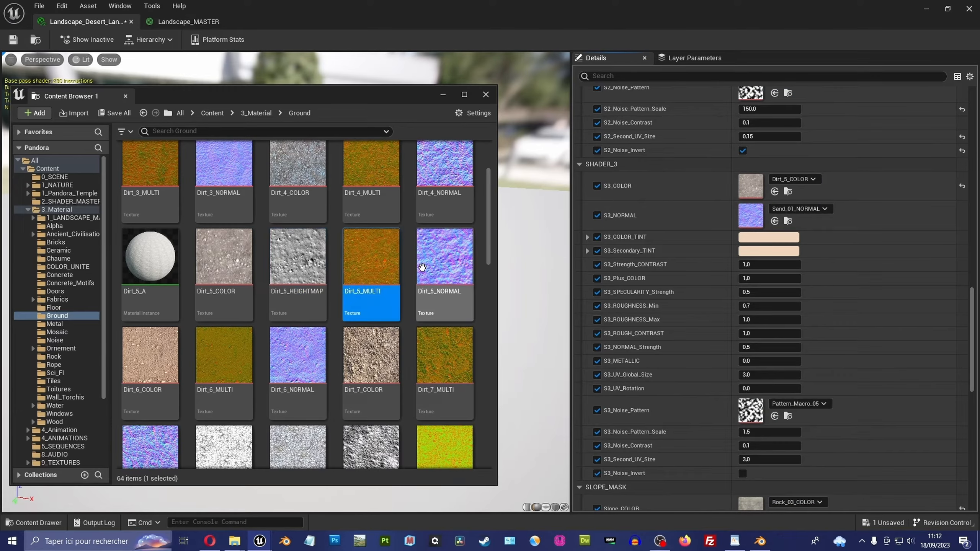
left_click_drag(429, 272, 749, 216)
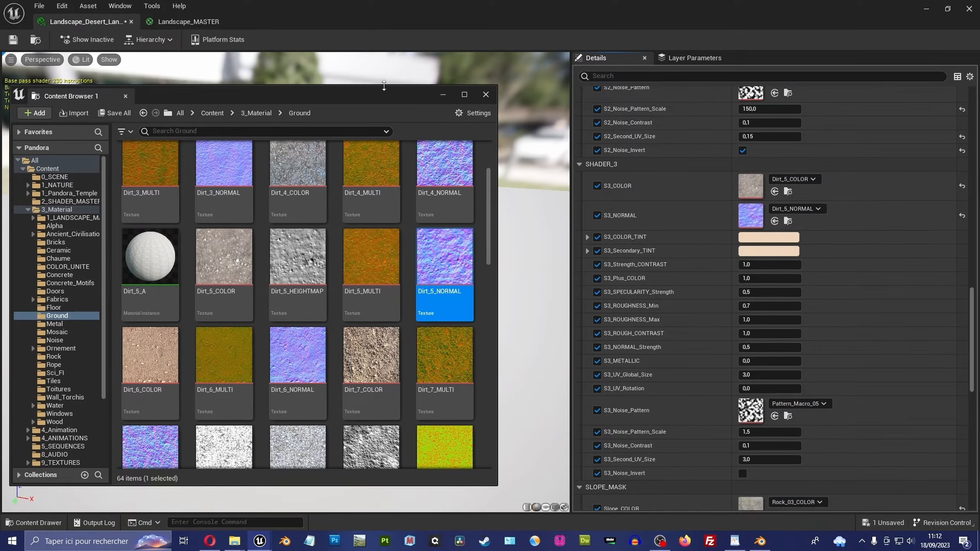
left_click_drag(387, 92, 978, 185)
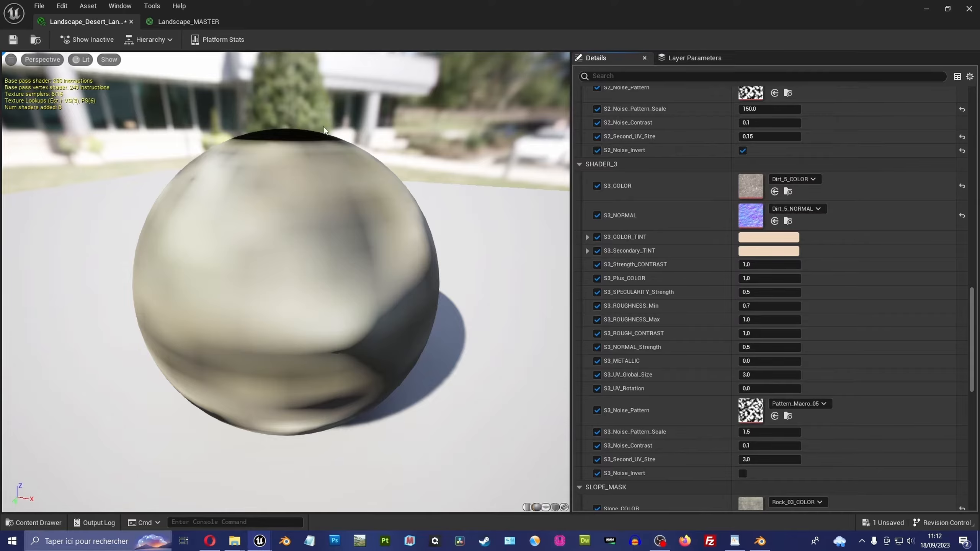
left_click(14, 40)
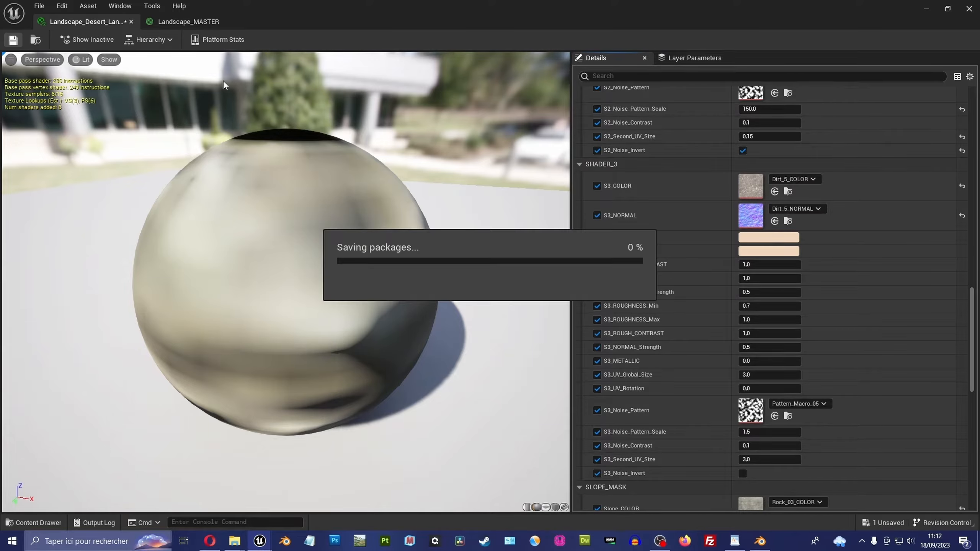
Step: Change S3_COLOR_TINT to a paler, less saturated cream color and save the material instance
left_click(762, 237)
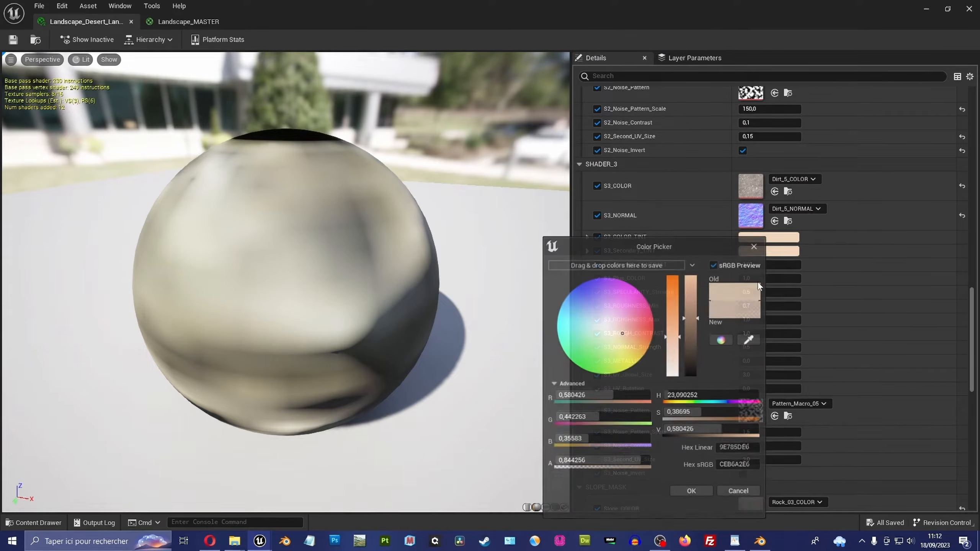
left_click_drag(628, 337, 613, 333)
left_click(689, 488)
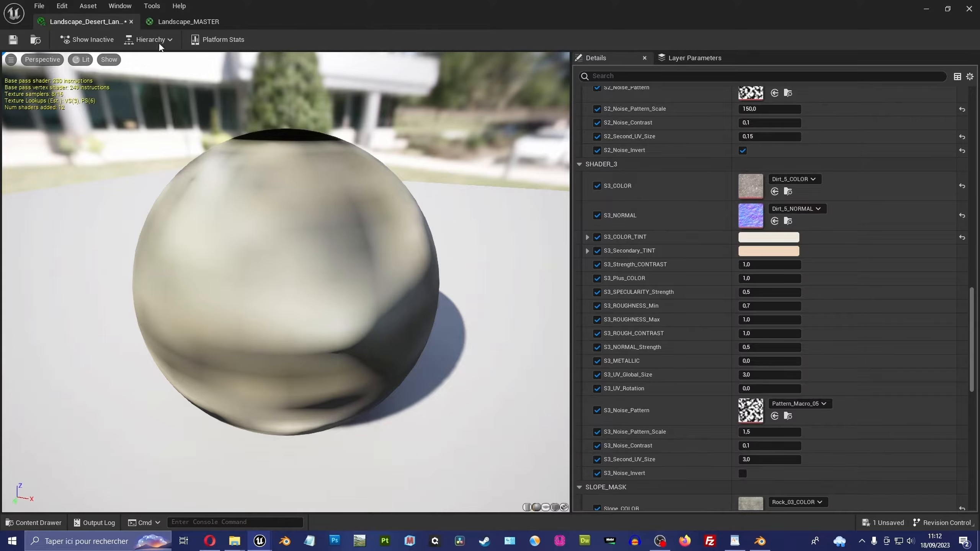
left_click(13, 41)
Step: Return to the Desert_Land_06 level and switch to Landscape mode's Paint tools for the target layers
left_click_drag(343, 7, 0, 58)
right_click_drag(98, 171, 176, 157)
left_click(123, 170)
left_click(79, 41)
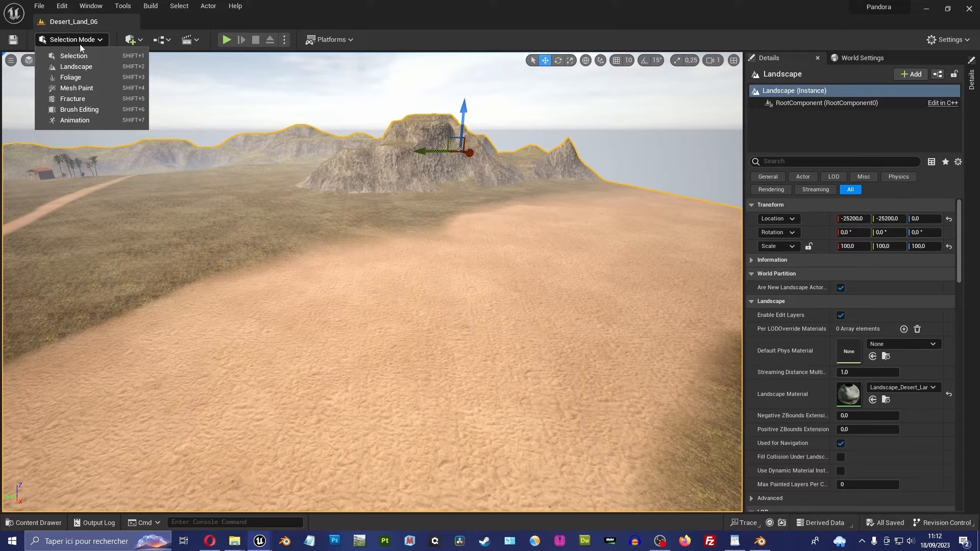
left_click(76, 67)
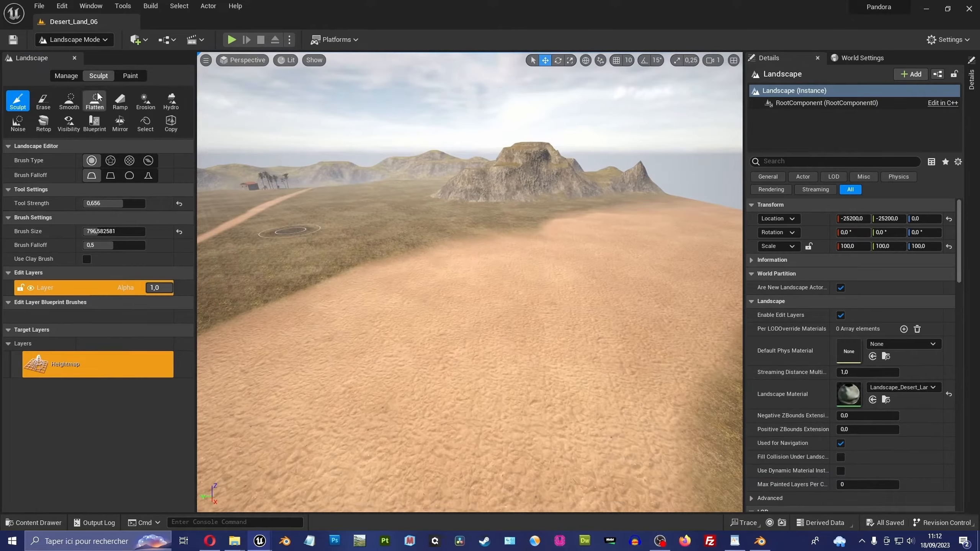
left_click(131, 76)
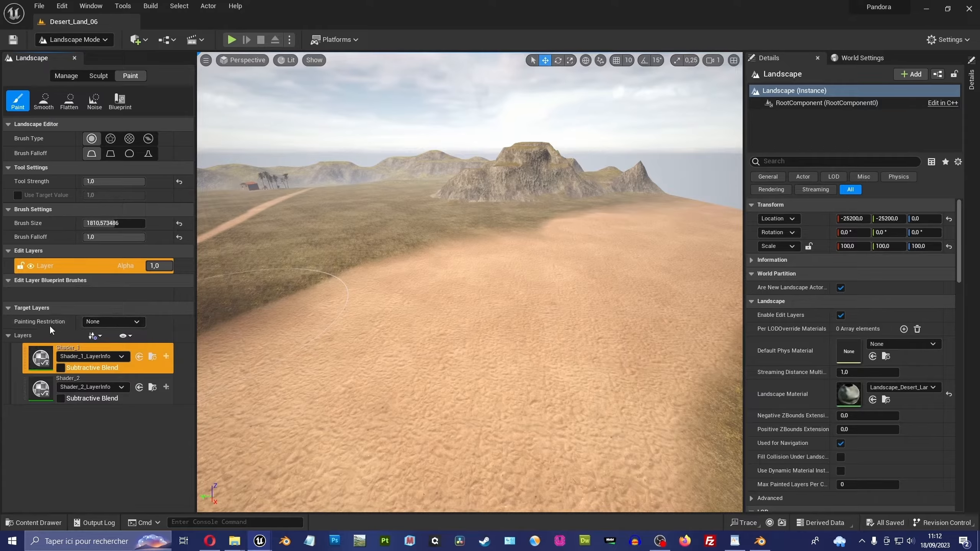
mouse_move(370, 305)
right_mouse_down()
mouse_move(304, 320)
mouse_move(321, 323)
right_mouse_up()
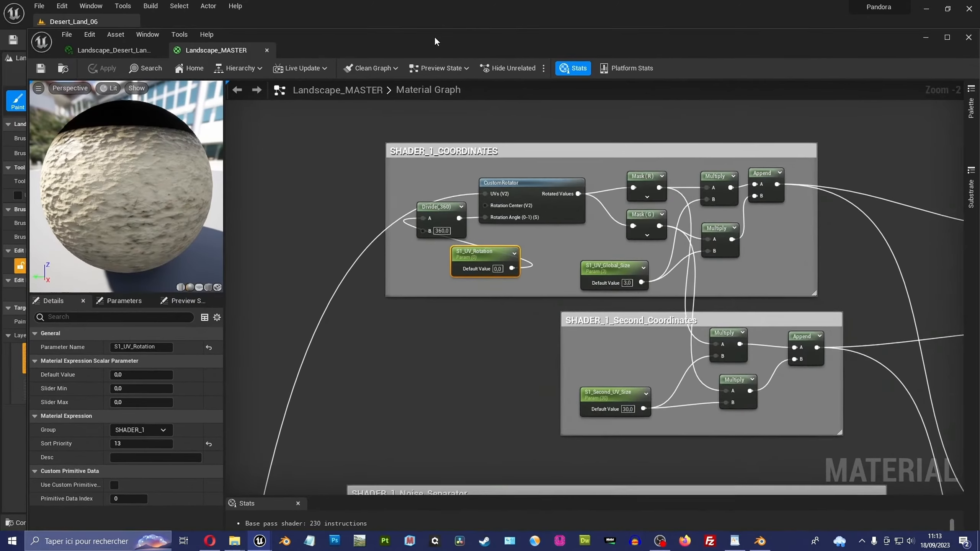
Step: Assign Landscape_MASTER as the landscape's material to refresh the list of paintable target layers
scroll(396, 241, "down", 5)
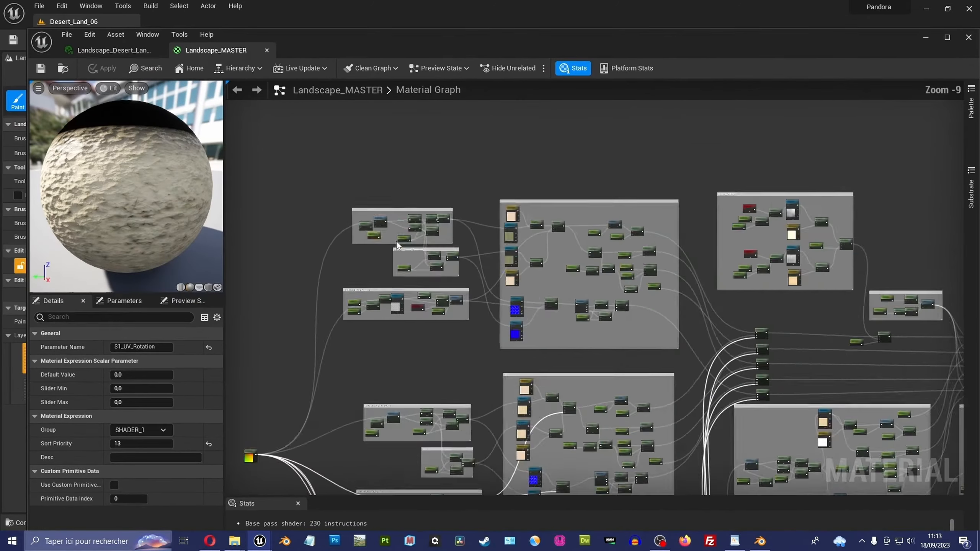
right_click_drag(476, 148, 471, 146)
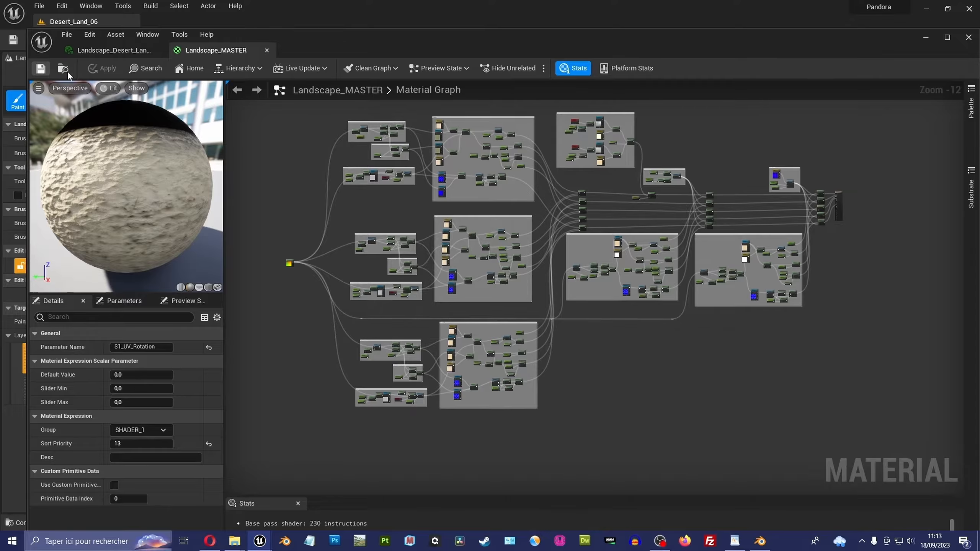
left_click_drag(356, 41, 0, 231)
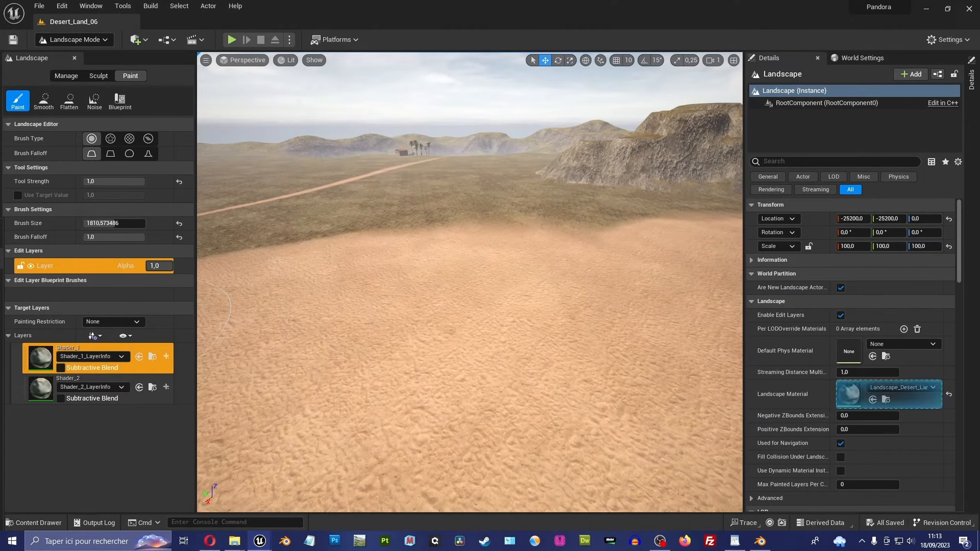
left_click_drag(0, 78, 246, 80)
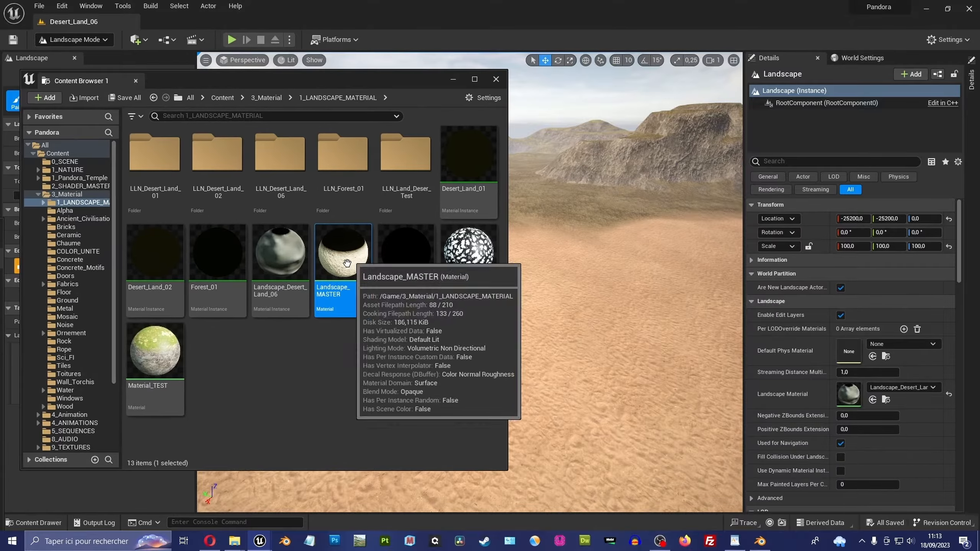
left_click_drag(354, 253, 851, 393)
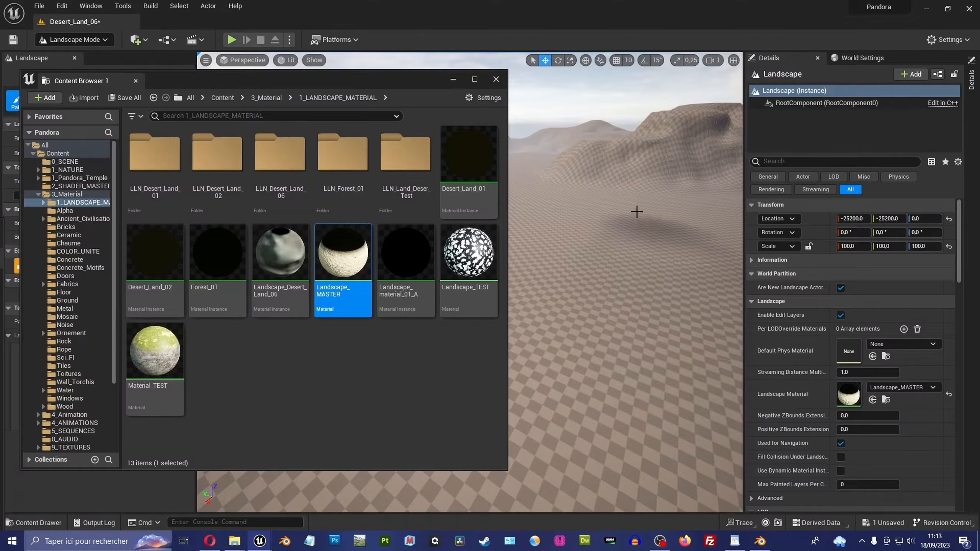
left_click(458, 80)
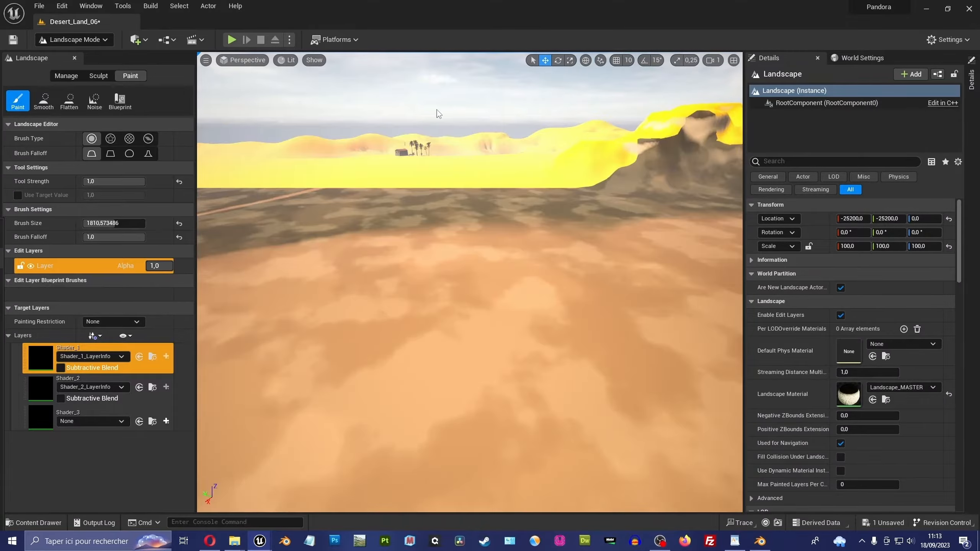
right_click_drag(493, 252, 467, 237)
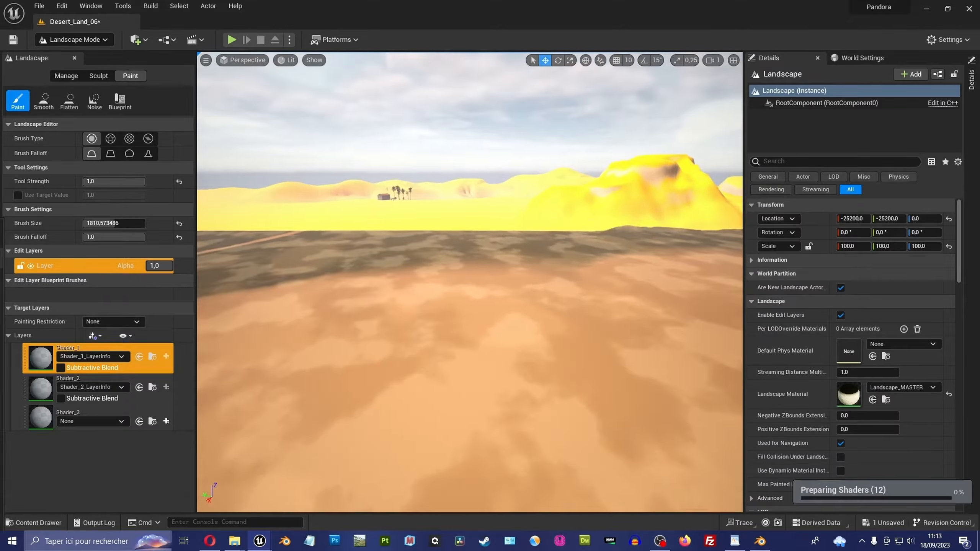
right_click_drag(386, 300, 196, 385)
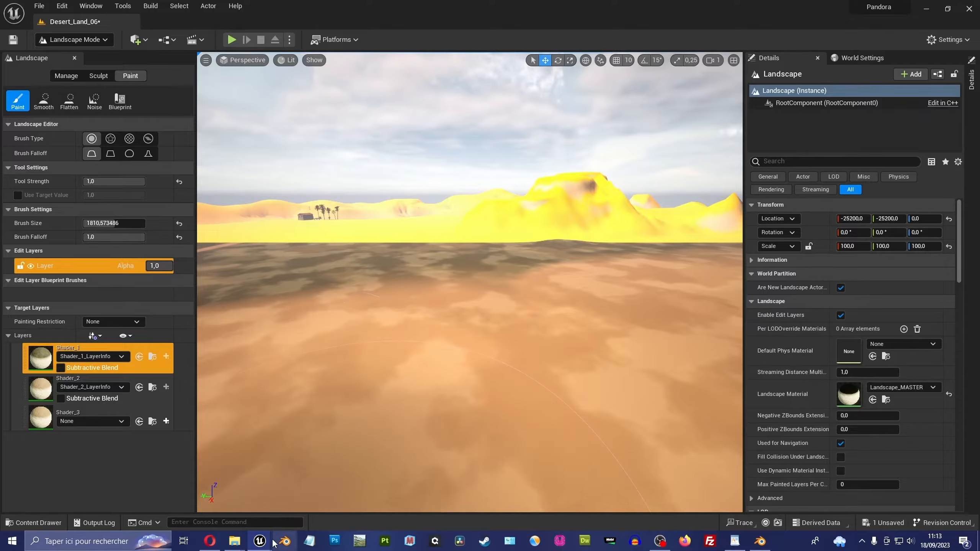
Step: Reassign the Landscape_Desert_Land_06 instance as the landscape's material
mouse_move(260, 541)
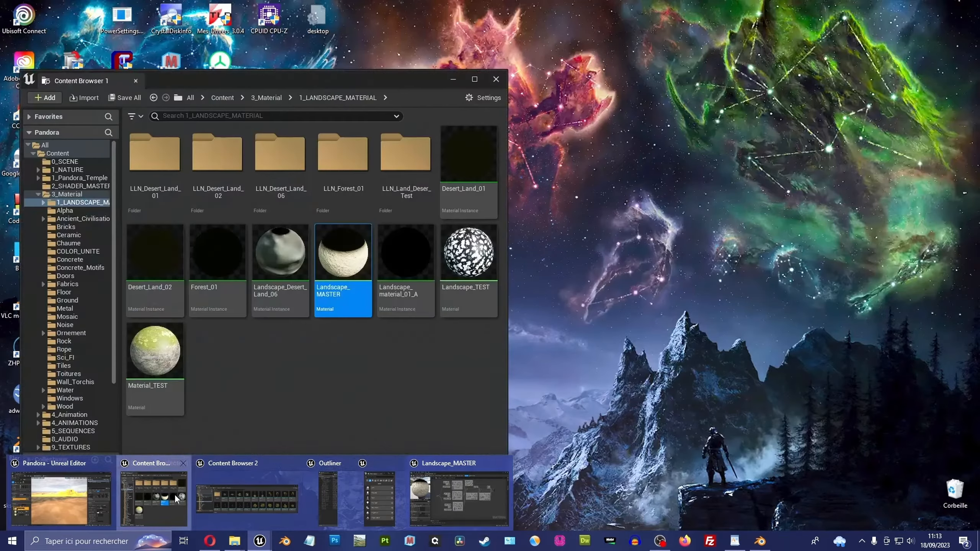
left_click(154, 498)
left_click(290, 268)
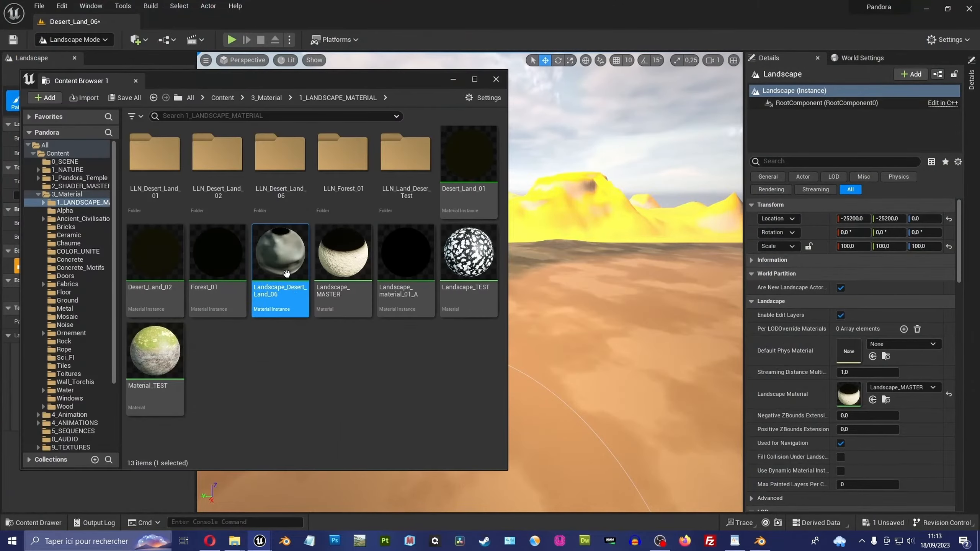
left_click_drag(286, 274, 796, 425)
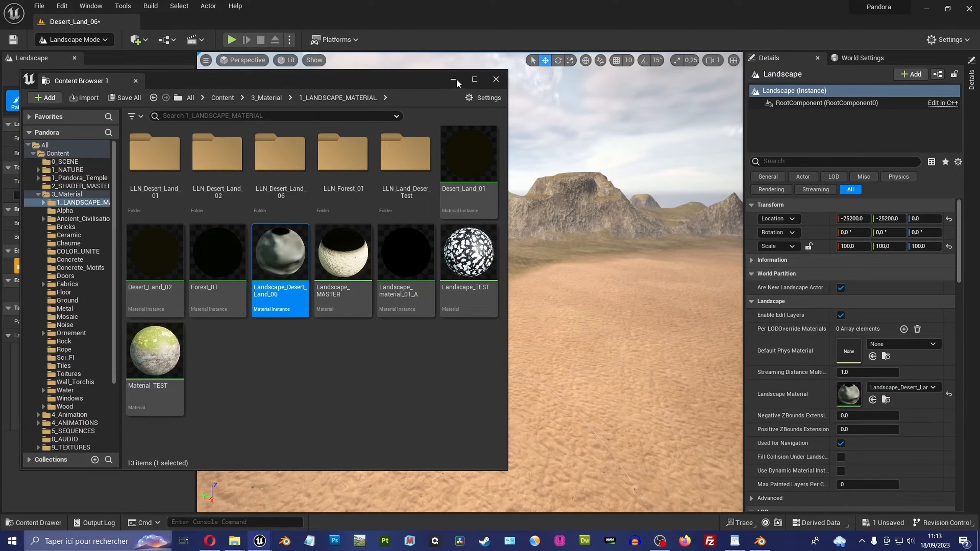
Step: Minimize the Content Browser, select the Shader_3 target layer and try to paint it on the landscape
left_click(453, 80)
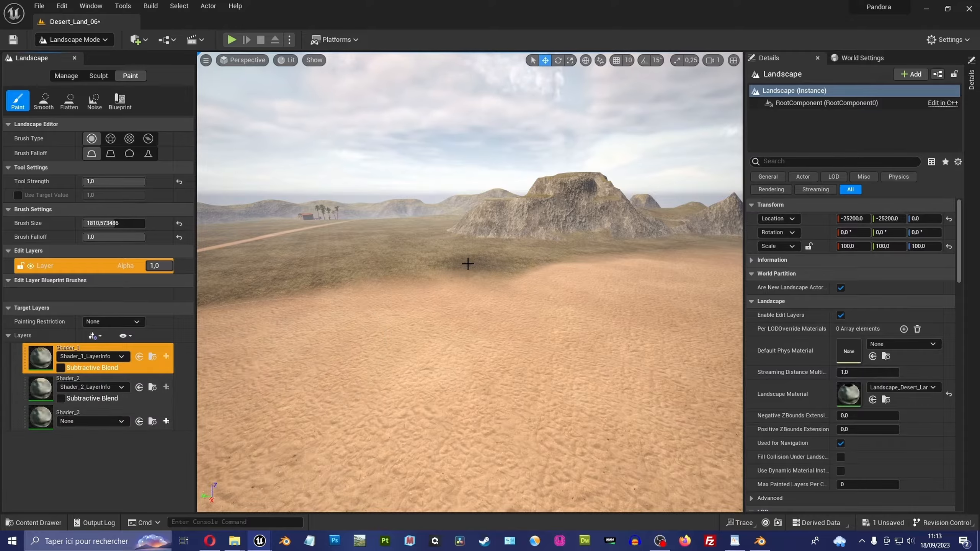
left_click(55, 414)
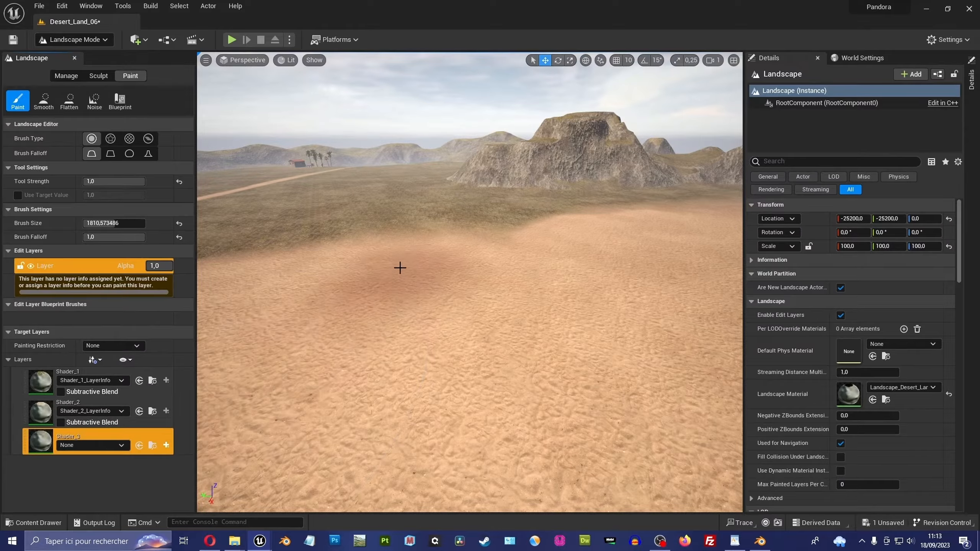
right_click_drag(400, 268, 418, 265)
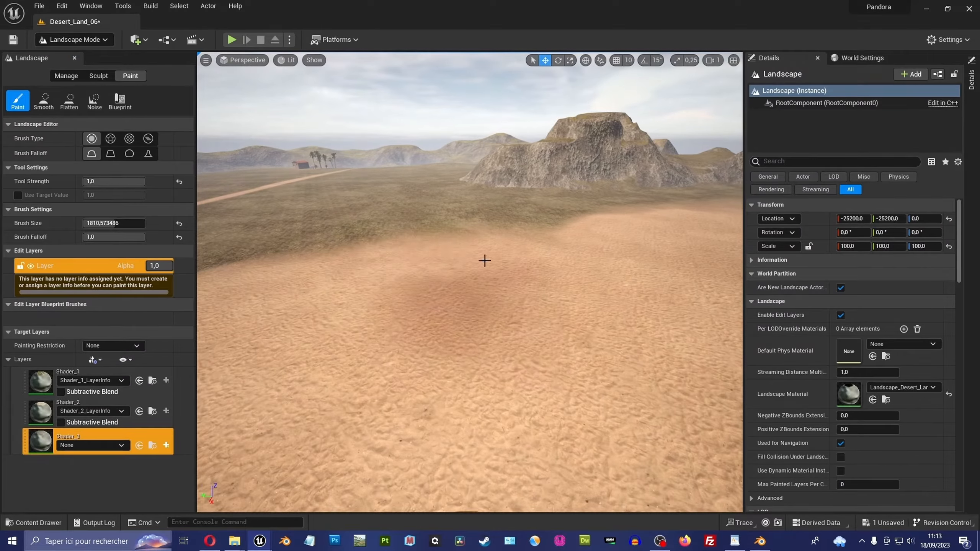
left_click(397, 256)
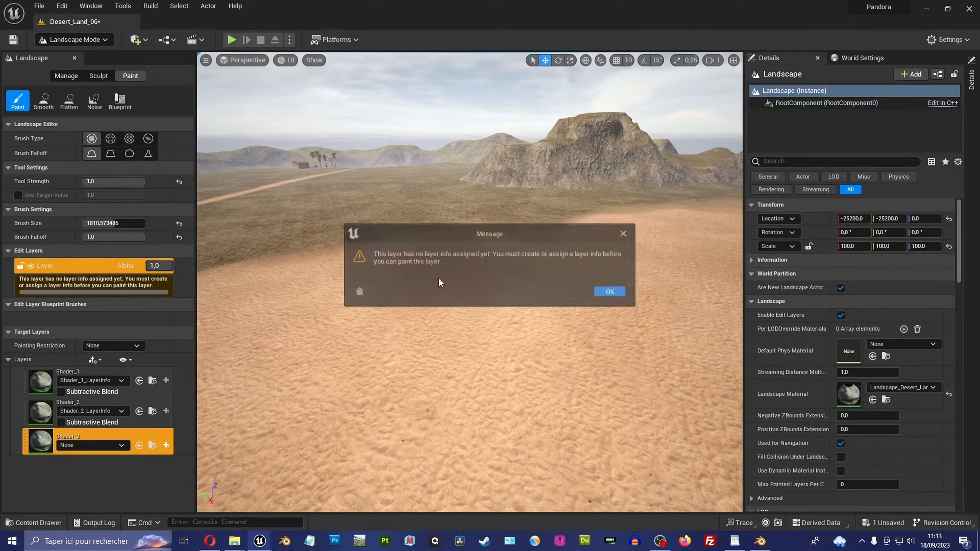
left_click(607, 293)
right_click_drag(365, 333, 390, 334)
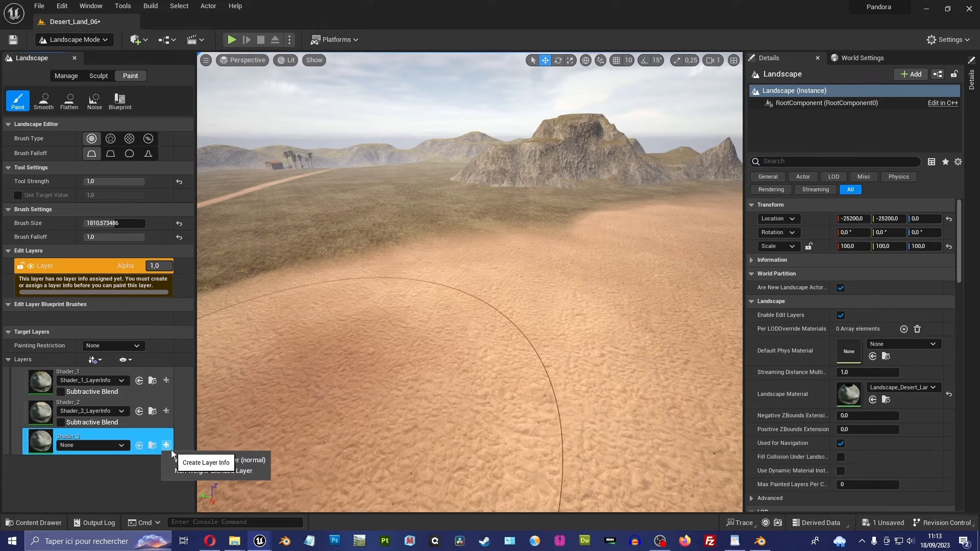
Step: Create a weight-blended layer info for Shader_3, named Shader_3_LayerInfo, in the LLN_Desert_Land_06 folder
left_click(166, 447)
left_click(224, 463)
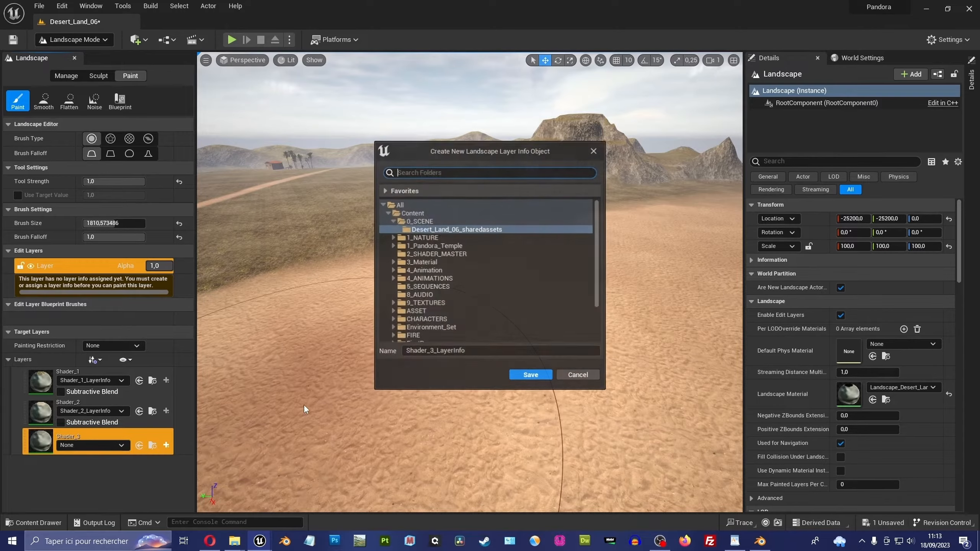
left_click(453, 229)
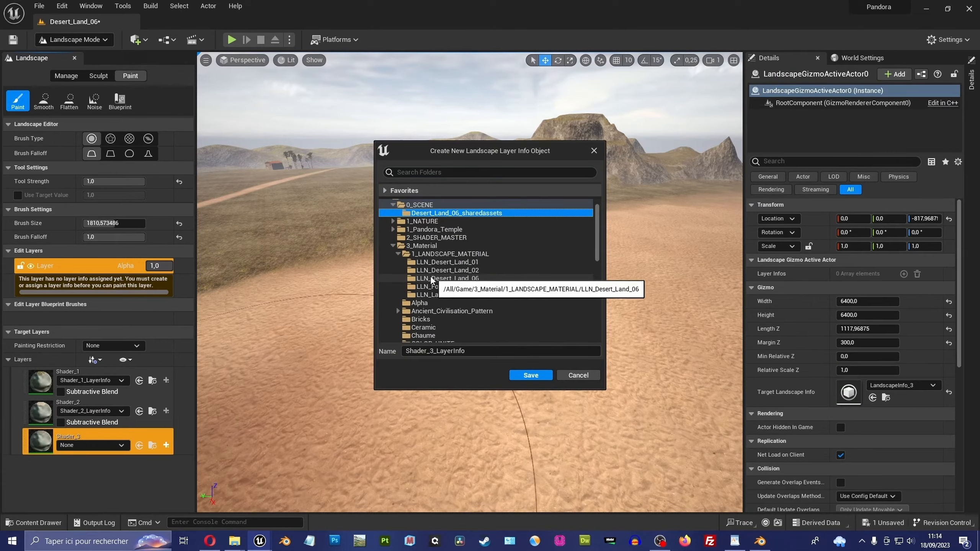
left_click(475, 279)
left_click(531, 376)
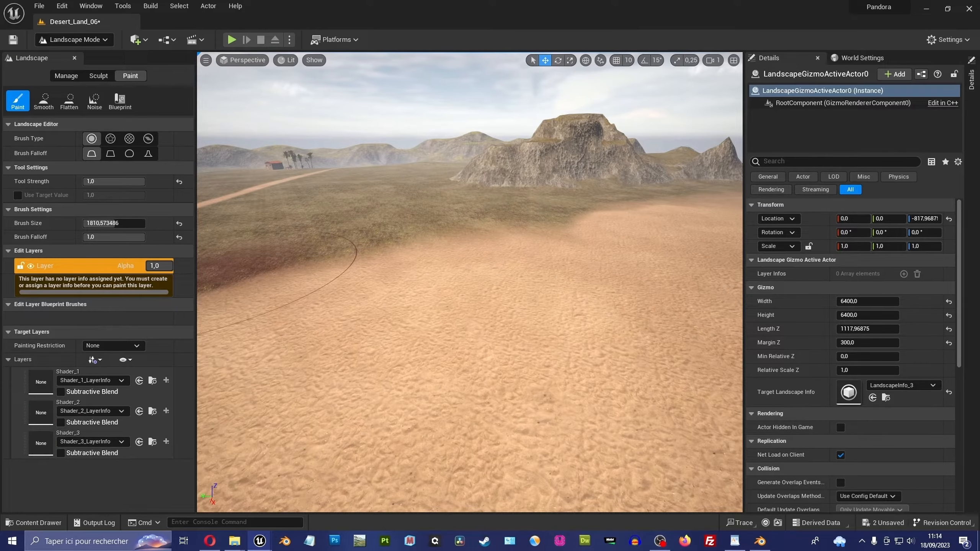
Step: Save the new Shader_3_LayerInfo asset and move the Content Browser out of the way
left_click_drag(0, 247, 452, 169)
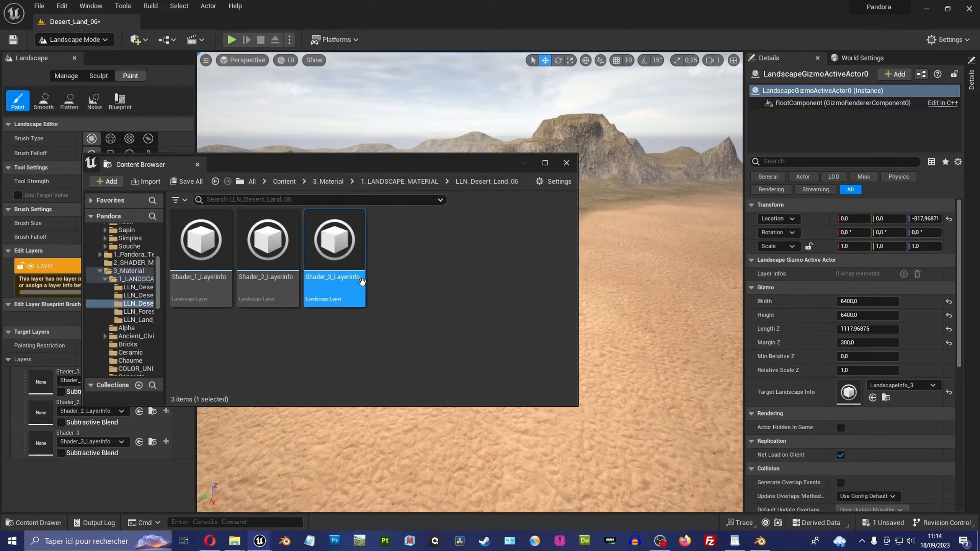
key("ctrl+s")
left_click_drag(448, 166, 494, 550)
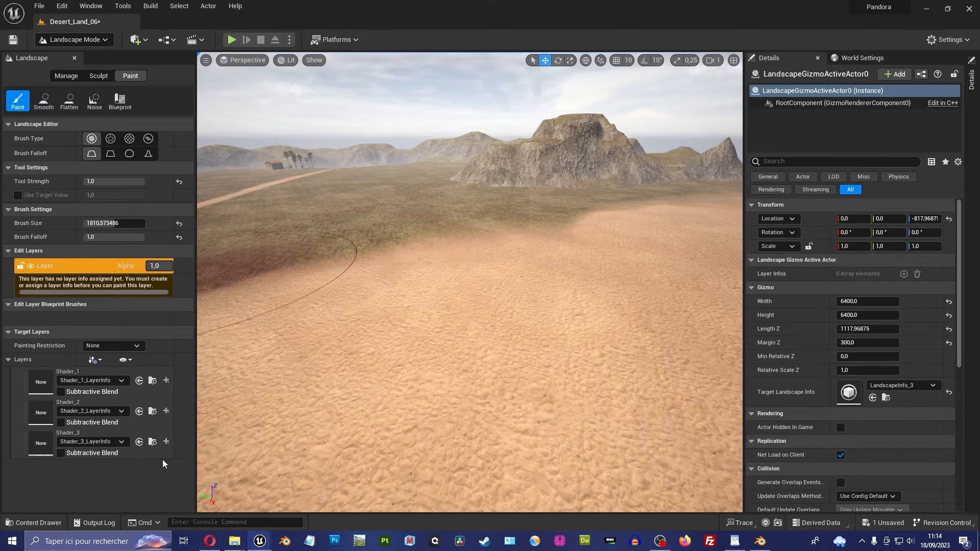
Step: Select the Shader_3 target layer and paint it over the sandy ground in front of the rock hill
left_click(38, 444)
right_click_drag(379, 288, 370, 302)
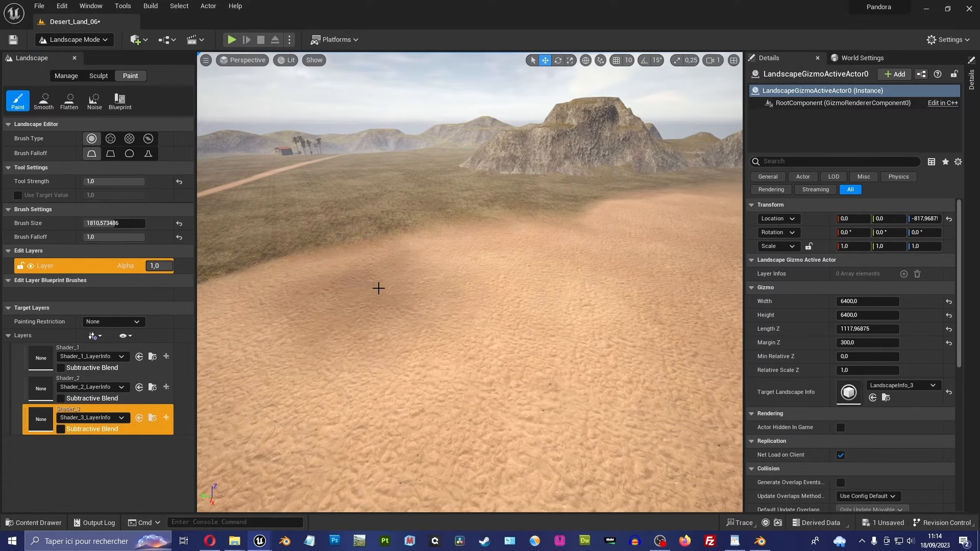
left_click(379, 288)
right_click_drag(413, 265, 444, 257)
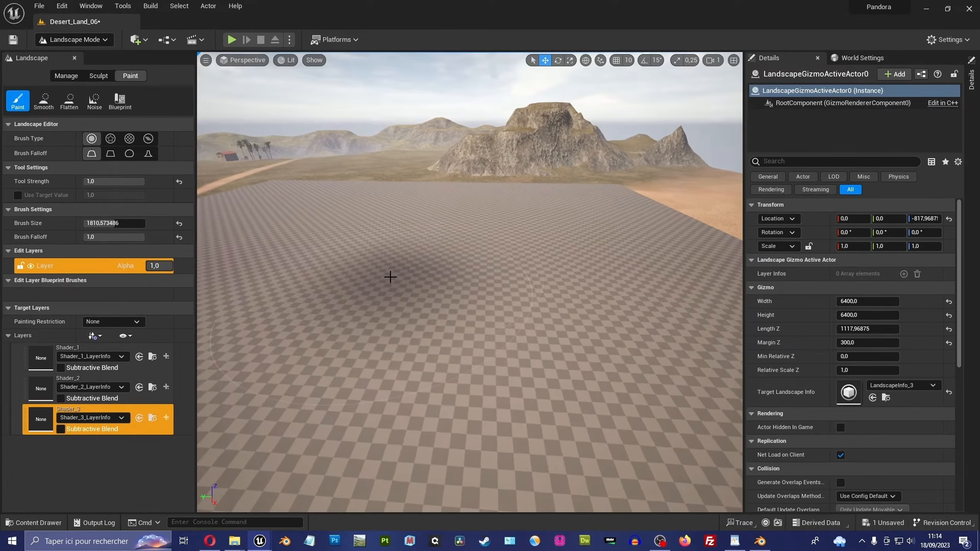
right_click_drag(390, 276, 463, 276)
left_click_drag(463, 276, 498, 266)
right_click_drag(477, 282, 483, 280)
left_click_drag(483, 280, 476, 277)
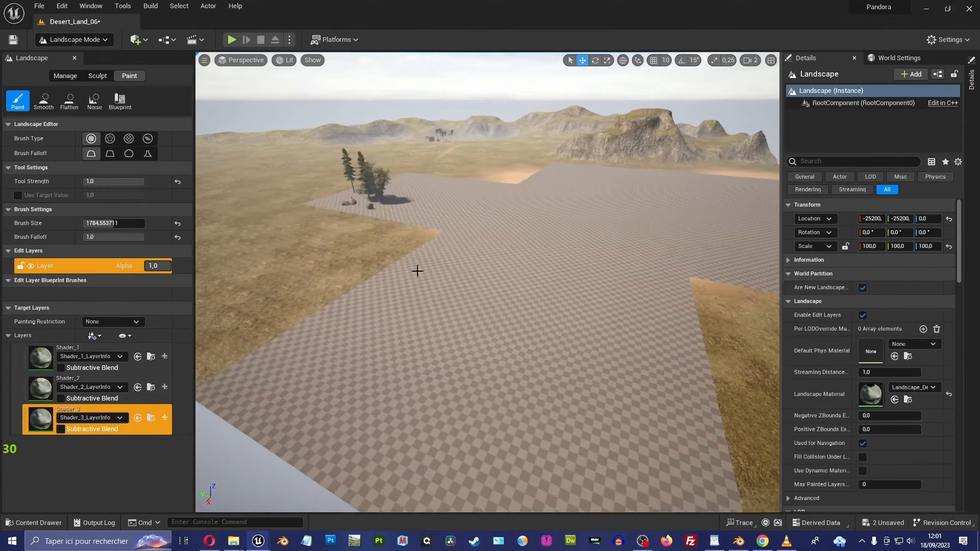
Step: Try Shader_3 brush strokes around the edges of the checkered area and undo them
mouse_move(417, 271)
right_mouse_down()
mouse_move(449, 265)
mouse_move(436, 261)
mouse_move(437, 248)
mouse_move(415, 251)
mouse_move(562, 355)
right_mouse_up()
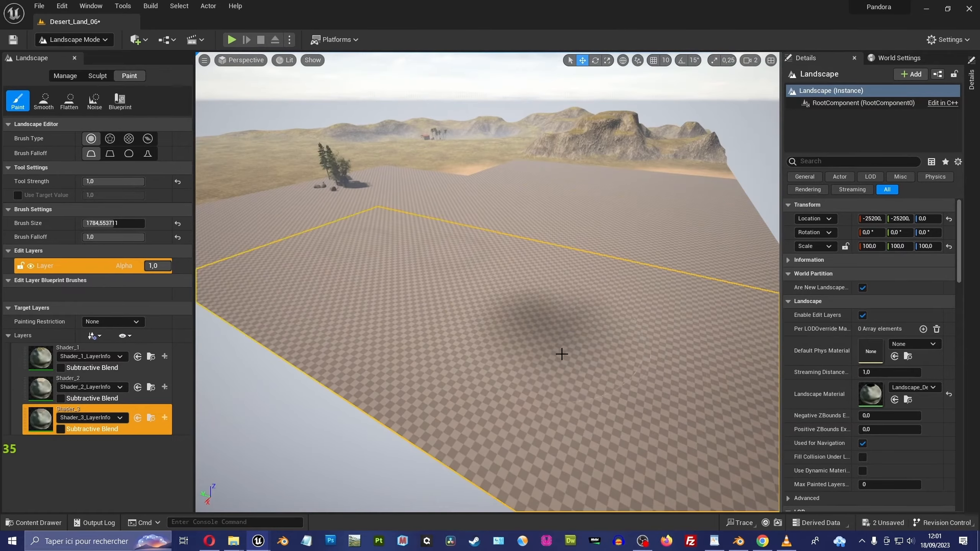
mouse_move(488, 330)
right_mouse_down()
mouse_move(490, 372)
mouse_move(486, 328)
mouse_move(490, 364)
mouse_move(473, 357)
right_mouse_up()
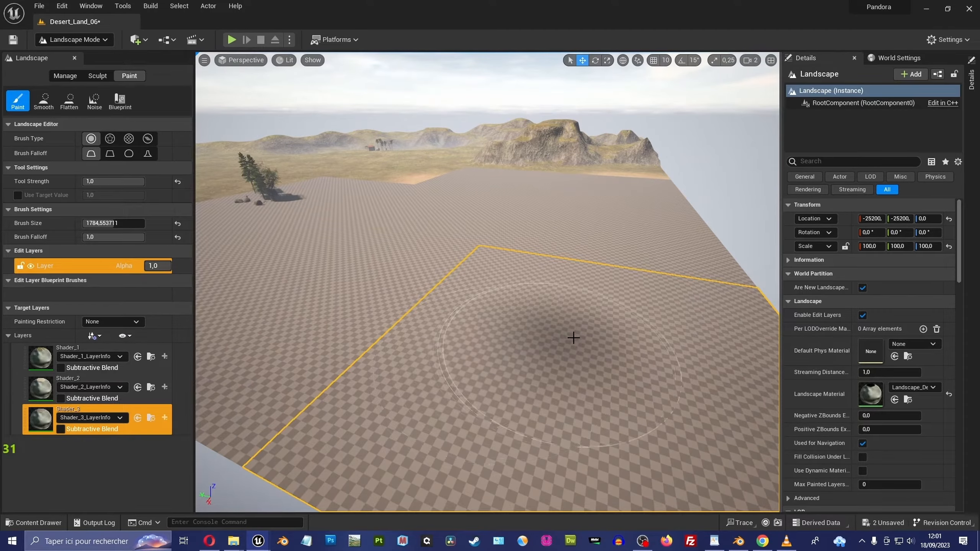
mouse_move(473, 357)
right_mouse_down()
mouse_move(457, 351)
mouse_move(552, 319)
mouse_move(591, 320)
mouse_move(625, 338)
mouse_move(581, 354)
mouse_move(590, 294)
right_mouse_up()
key("ctrl+z")
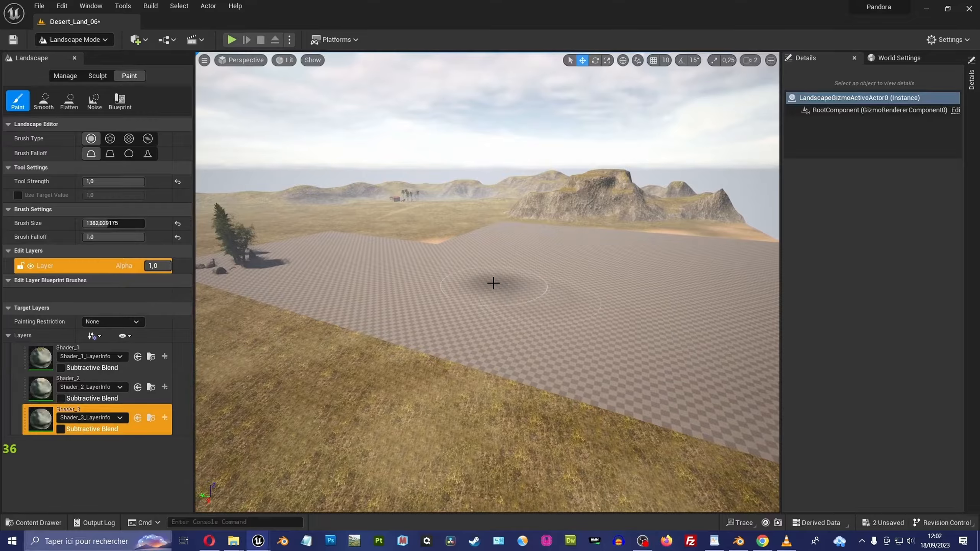
mouse_move(494, 284)
right_mouse_down()
mouse_move(477, 285)
mouse_move(501, 282)
right_mouse_up()
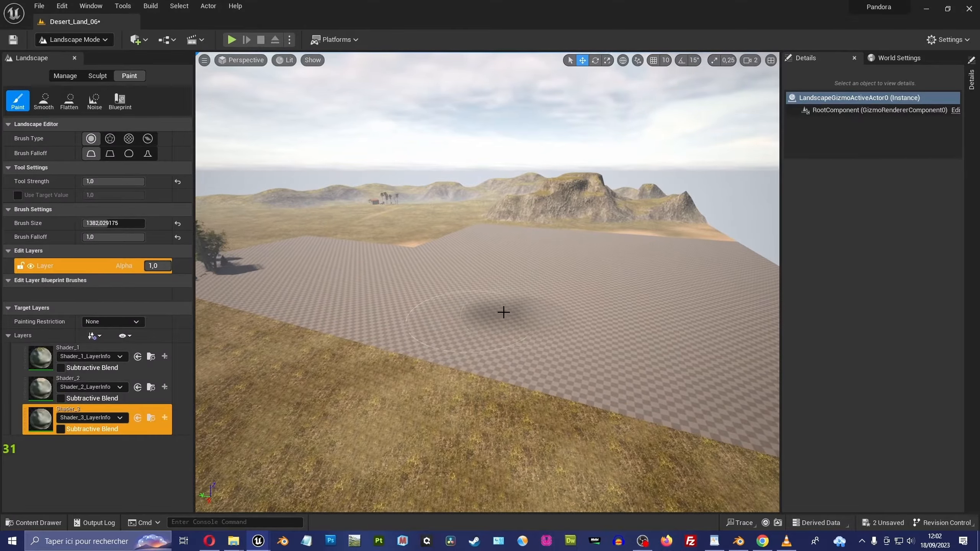
mouse_move(503, 312)
right_mouse_down()
mouse_move(516, 323)
mouse_move(541, 318)
right_mouse_up()
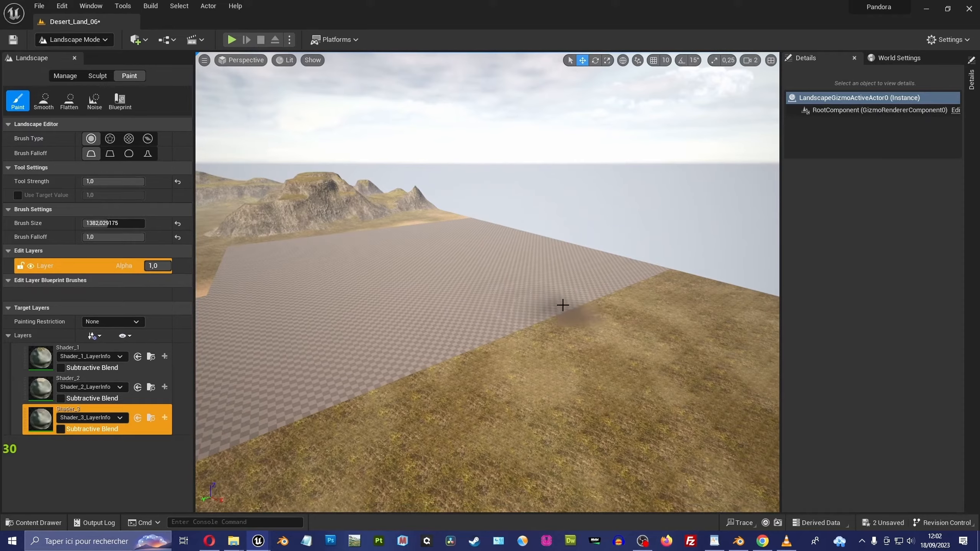
key("ctrl+z")
right_click_drag(563, 305, 518, 303)
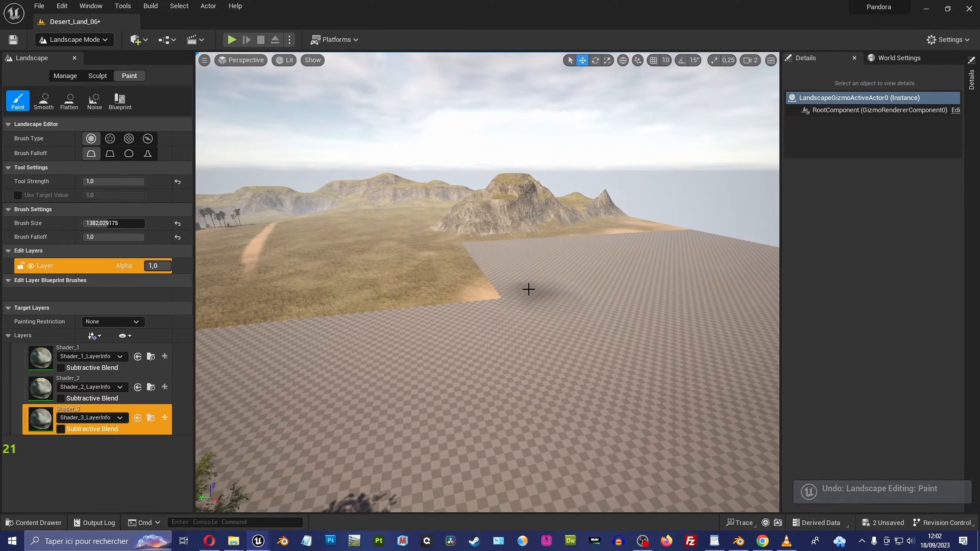
Step: Examine the checkered landscape area from several angles, including its borders with the grass and sand
right_click_drag(491, 311, 467, 277)
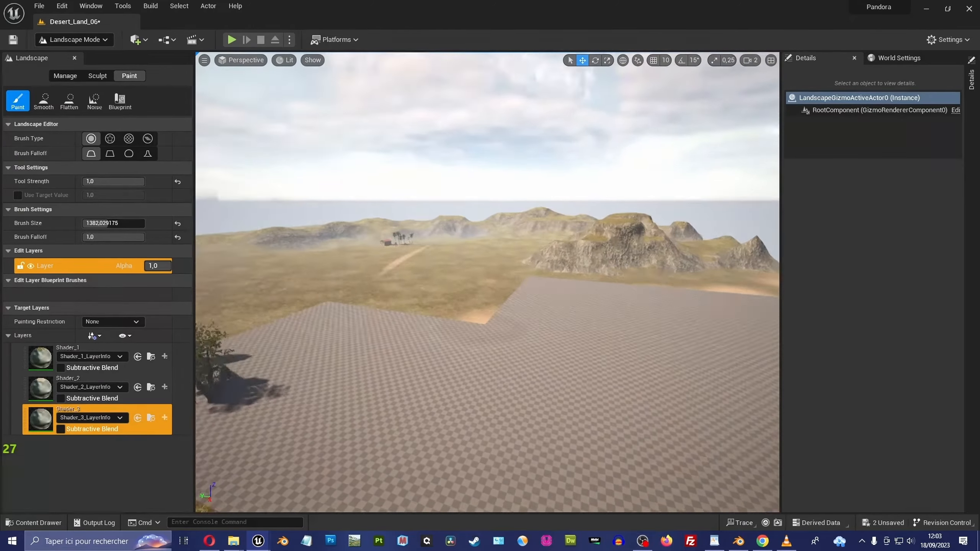
mouse_move(472, 300)
right_mouse_down()
mouse_move(478, 319)
mouse_move(465, 301)
right_mouse_up()
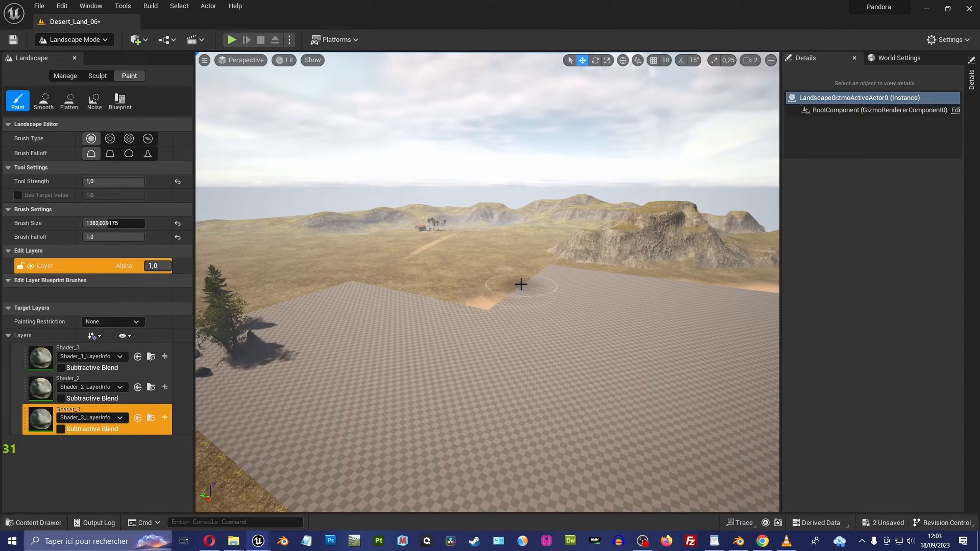
right_click_drag(525, 284, 526, 308)
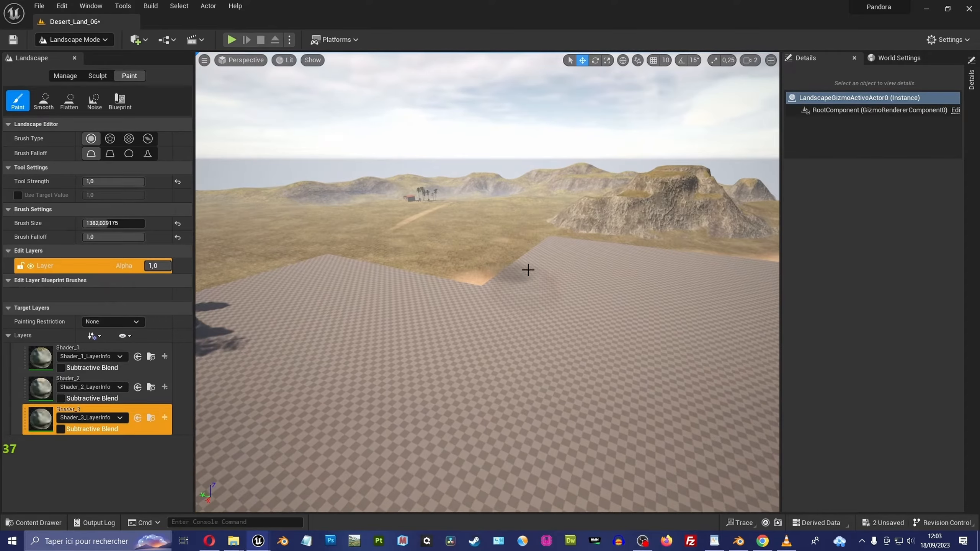
right_click_drag(499, 272, 498, 273)
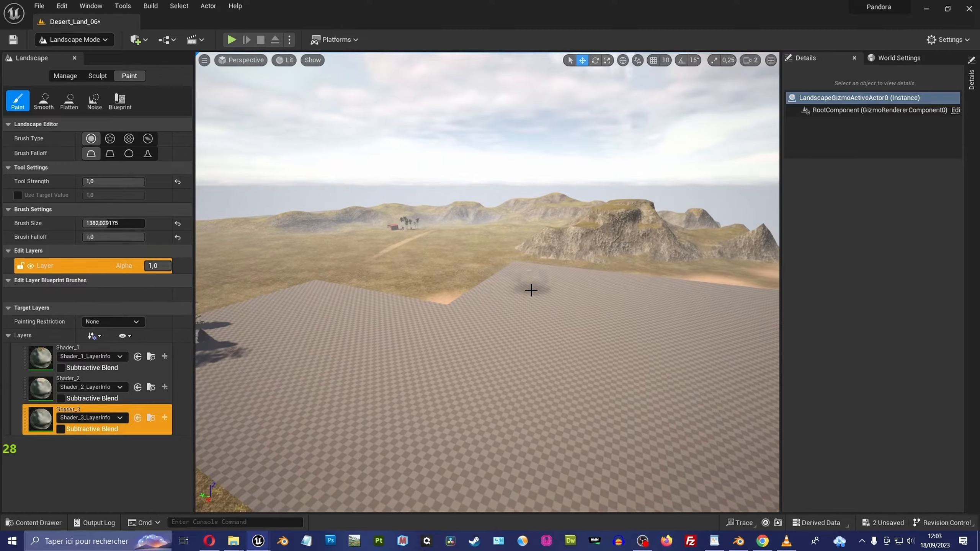
scroll(531, 290, "up", 2)
mouse_move(586, 300)
right_mouse_down()
mouse_move(606, 311)
mouse_move(596, 310)
mouse_move(618, 301)
mouse_move(600, 301)
right_mouse_up()
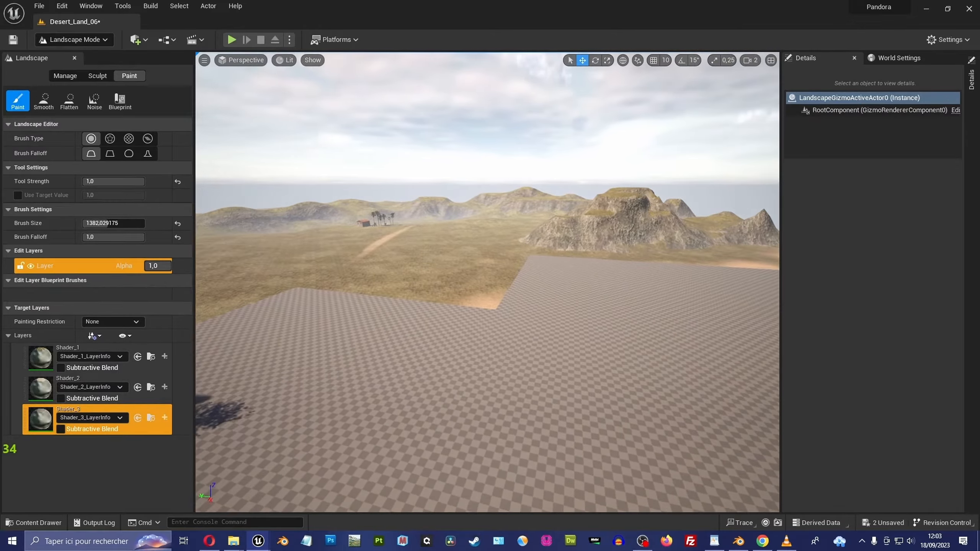
key("Up")
key("Left")
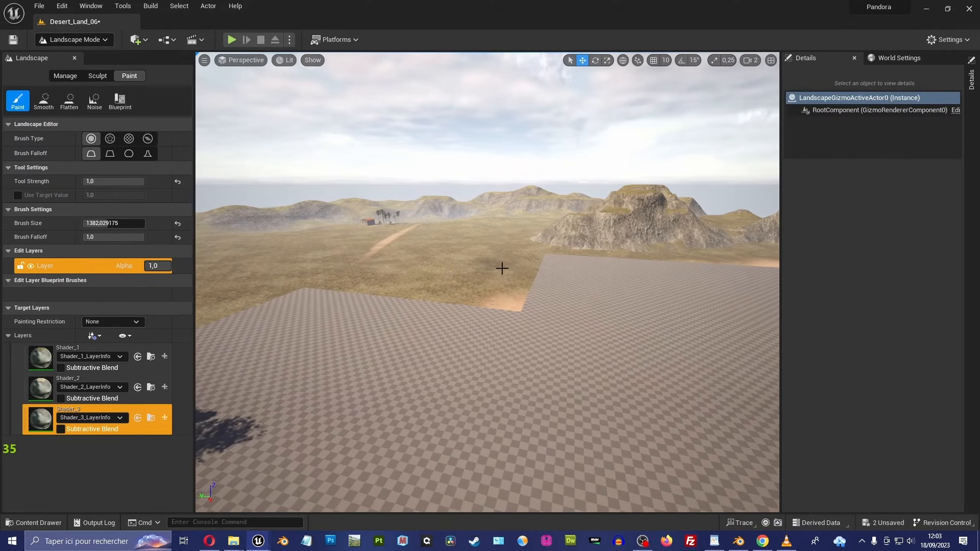
right_click_drag(457, 258, 512, 318)
key("w")
scroll(463, 293, "down", 4)
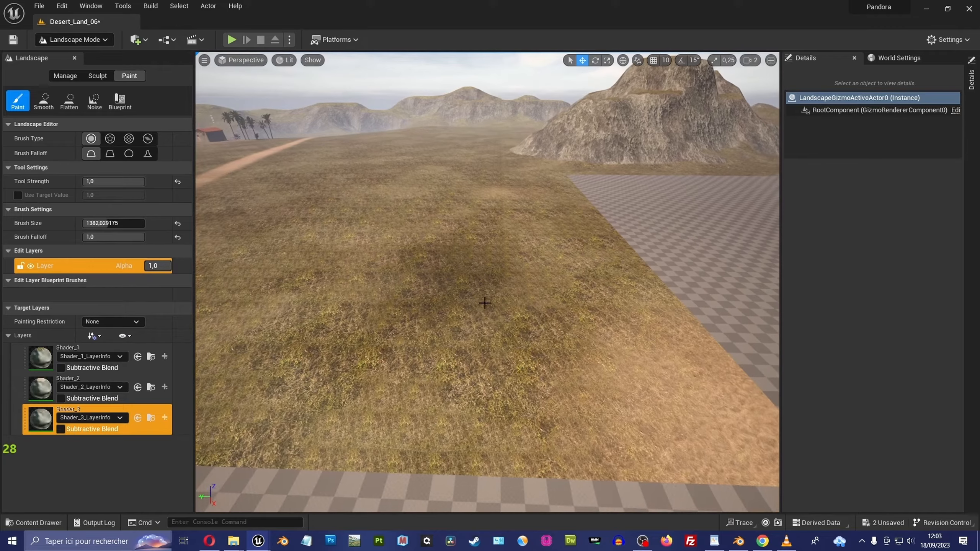
scroll(501, 297, "down", 3)
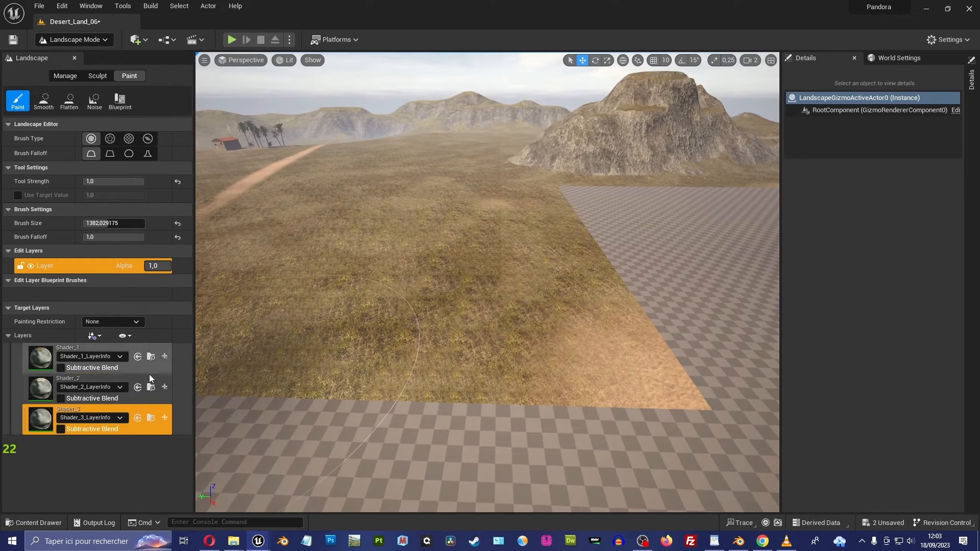
left_click(137, 388)
left_click(493, 315)
right_click_drag(506, 309, 497, 342)
key("ctrl+z")
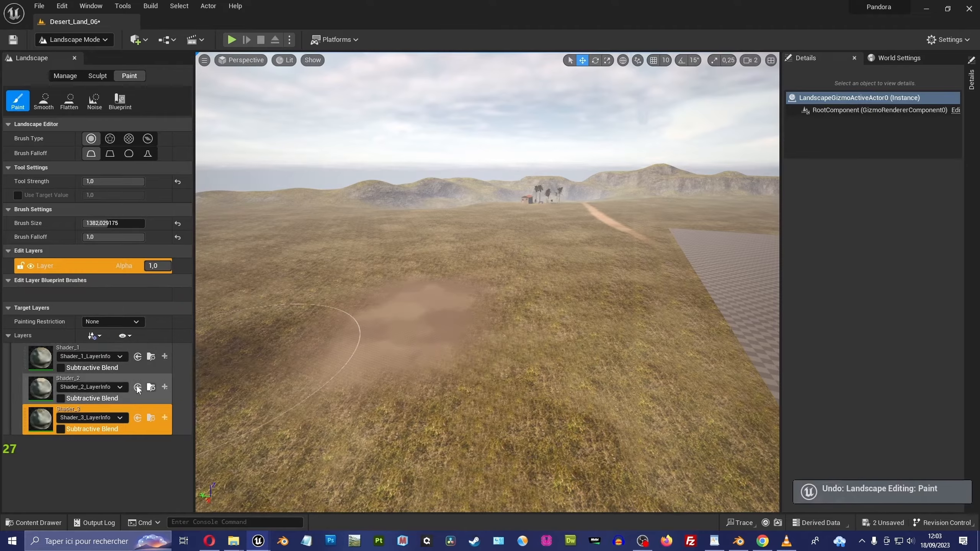
Step: Select the Shader_2 target layer and paint a broad sand patch on the grass up to the checkered area
left_click(60, 386)
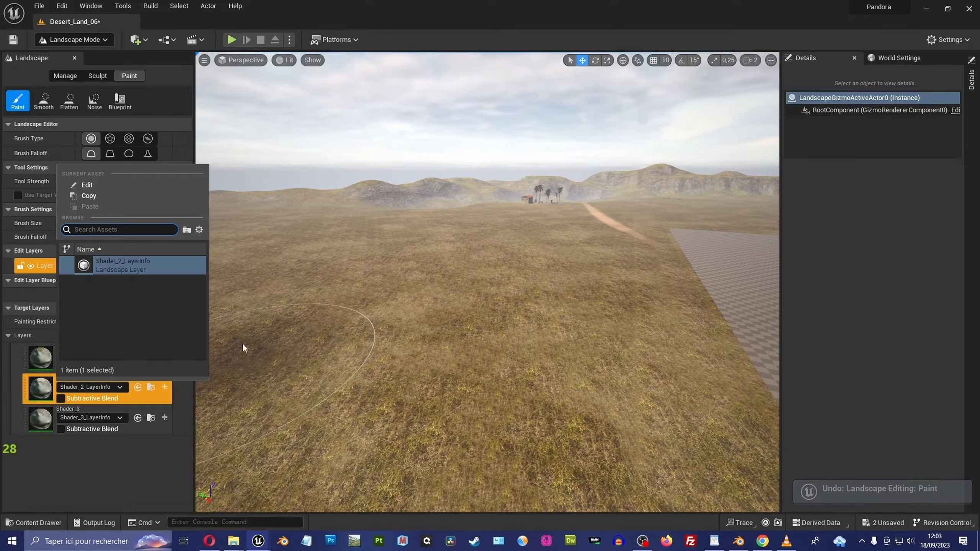
right_click_drag(332, 317, 326, 330)
mouse_move(359, 319)
left_mouse_down()
mouse_move(426, 297)
mouse_move(415, 357)
mouse_move(555, 325)
left_mouse_up()
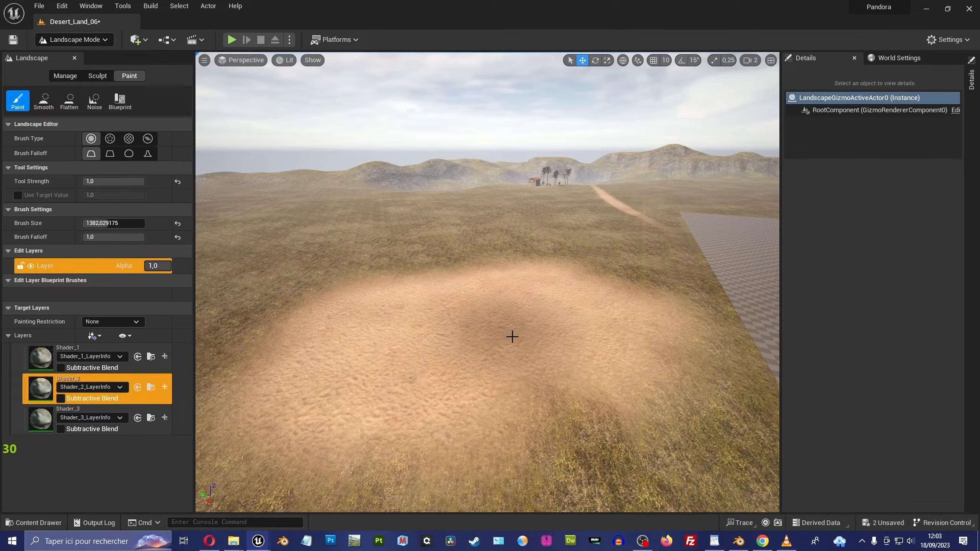
right_click_drag(512, 336, 549, 341)
left_click_drag(512, 336, 561, 321)
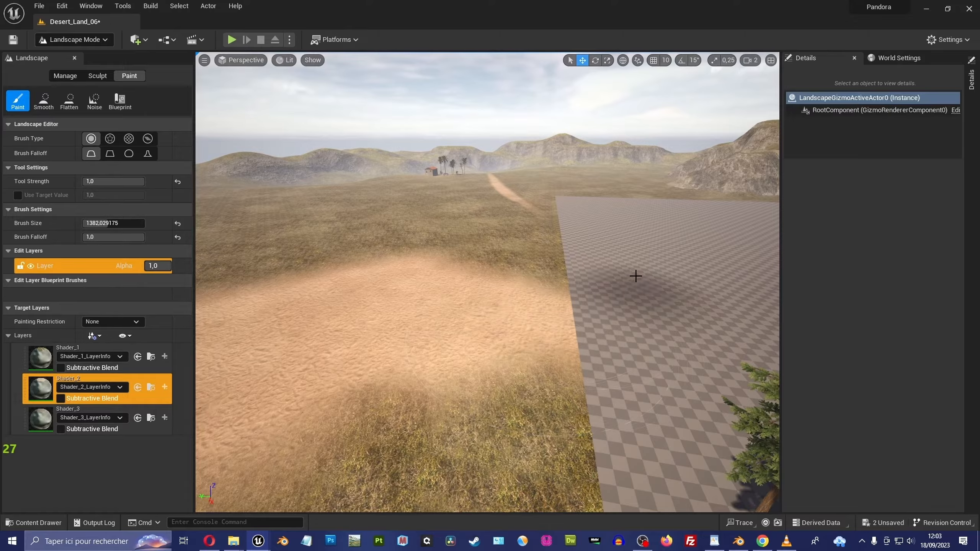
Step: Inspect the checkered area next to the new sand patch and its surroundings from different viewpoints
key("d")
right_click_drag(636, 277, 641, 247)
key("e")
right_click_drag(536, 272, 559, 271)
right_click_drag(459, 224, 498, 224)
key("w")
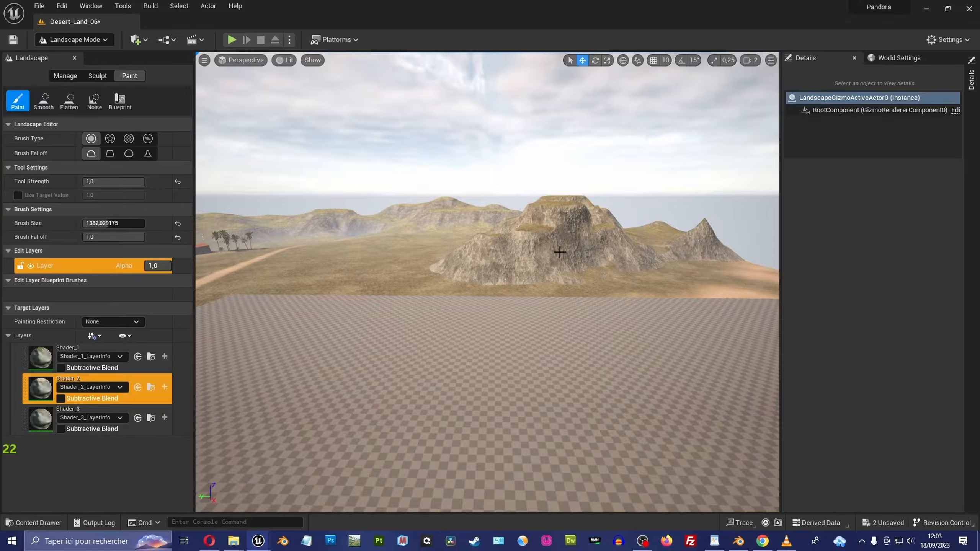
right_click_drag(628, 263, 559, 284)
key("a")
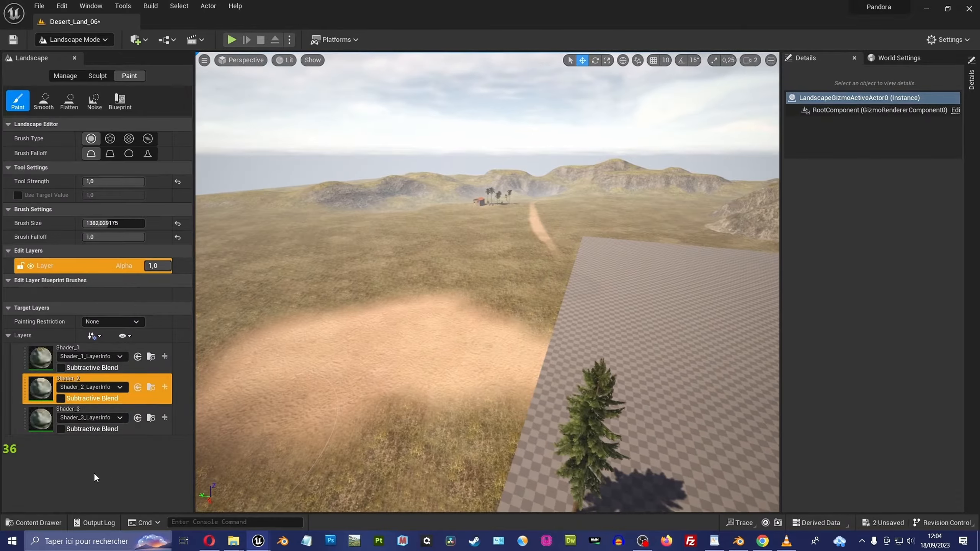
Step: Select the Shader_3 target layer, try painting it near the sand patch and undo the stroke
left_click(40, 417)
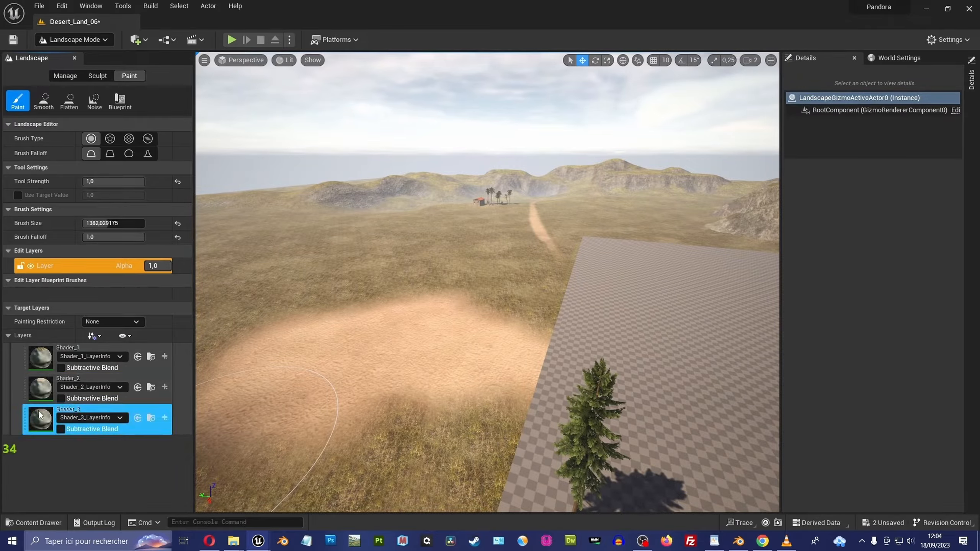
mouse_move(394, 339)
right_mouse_down()
mouse_move(406, 341)
mouse_move(382, 369)
right_mouse_up()
key("s")
key("ctrl+z")
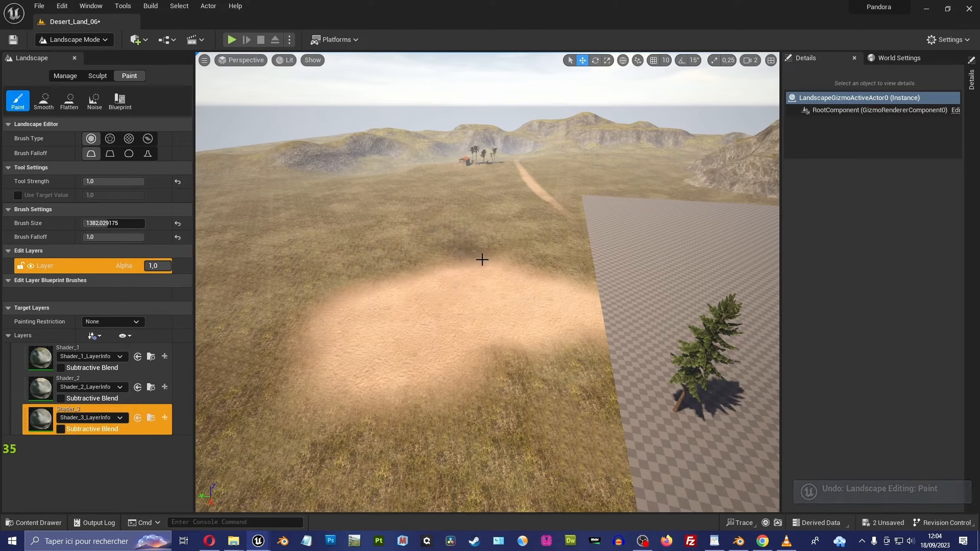
Step: Paint Shader_3 into the sand patch beside the checkered area and view the affected ground
left_click_drag(482, 260, 451, 290)
key("Down")
key("Right")
key("Up")
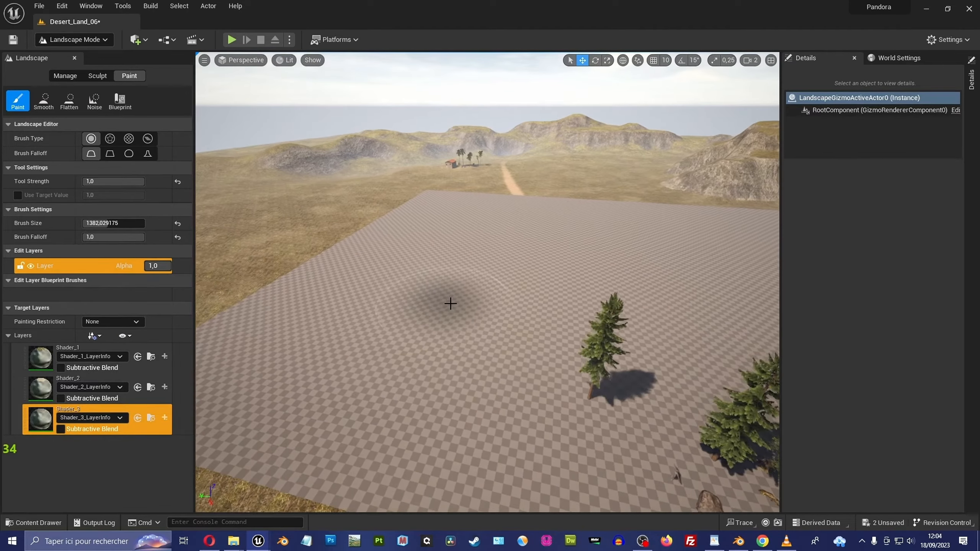
key("Right")
right_click_drag(468, 289, 493, 277)
key("Left")
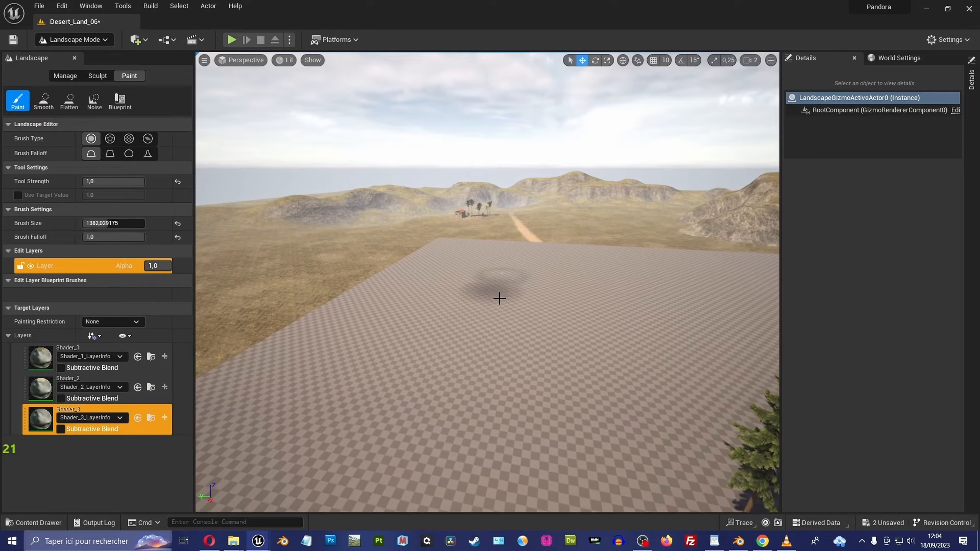
Step: Paint a broad Shader_3 patch on the grass next to the edge of the checkered area
key("Left")
right_click_drag(477, 317, 463, 315)
mouse_move(536, 340)
right_mouse_down()
mouse_move(525, 338)
mouse_move(548, 365)
mouse_move(530, 364)
mouse_move(540, 332)
right_mouse_up()
key("Left")
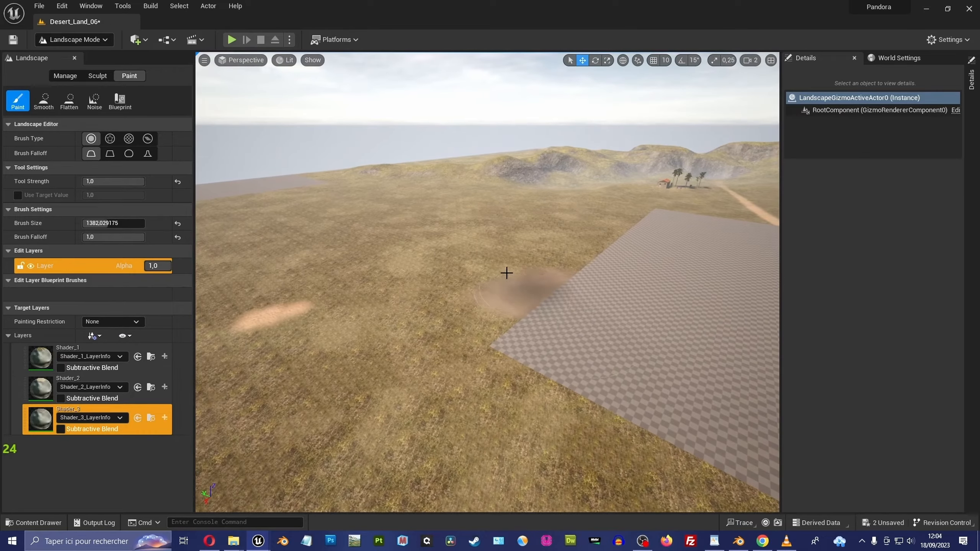
key("Left")
right_click_drag(539, 271, 579, 272)
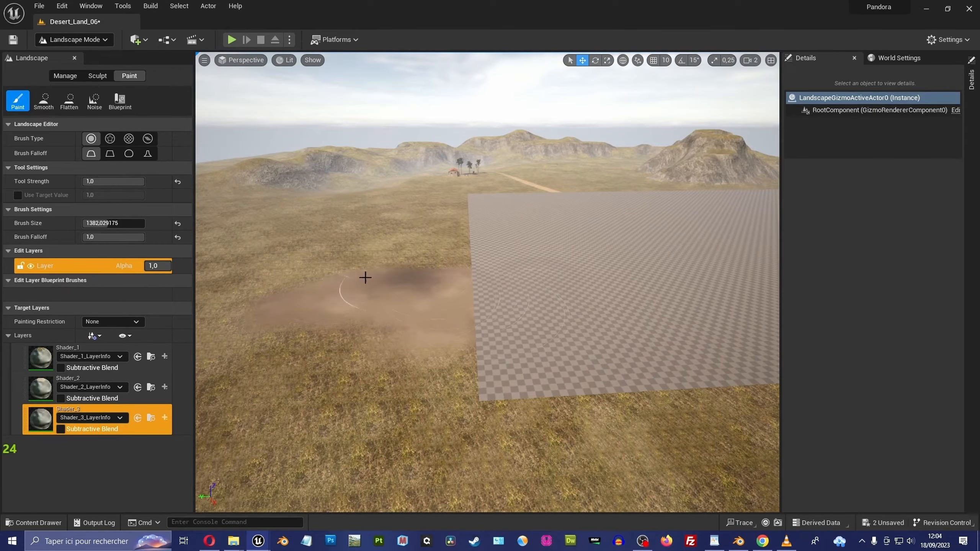
right_click_drag(365, 277, 386, 289)
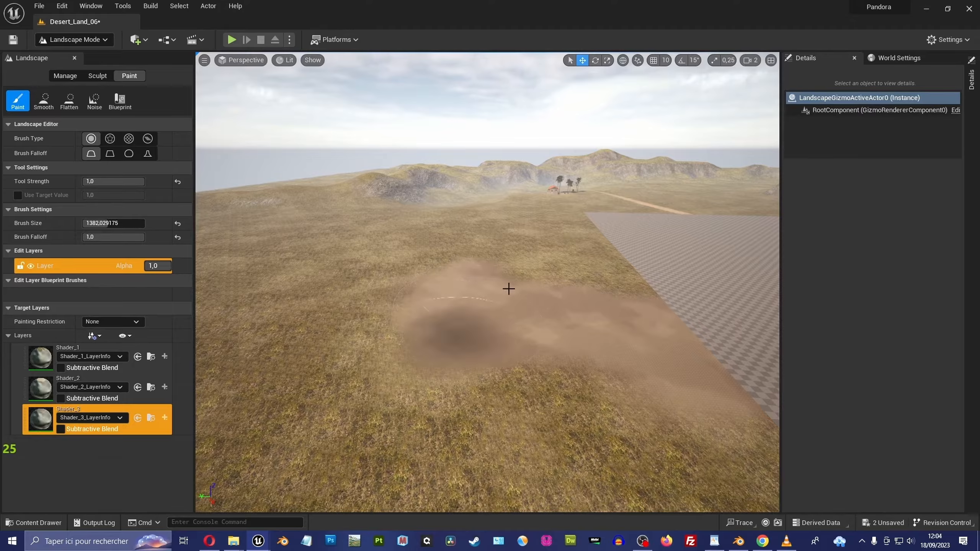
right_click_drag(509, 288, 490, 284)
Step: Select the Shader_2 target layer and paint sand over the new Shader_3 patch
left_click(38, 391)
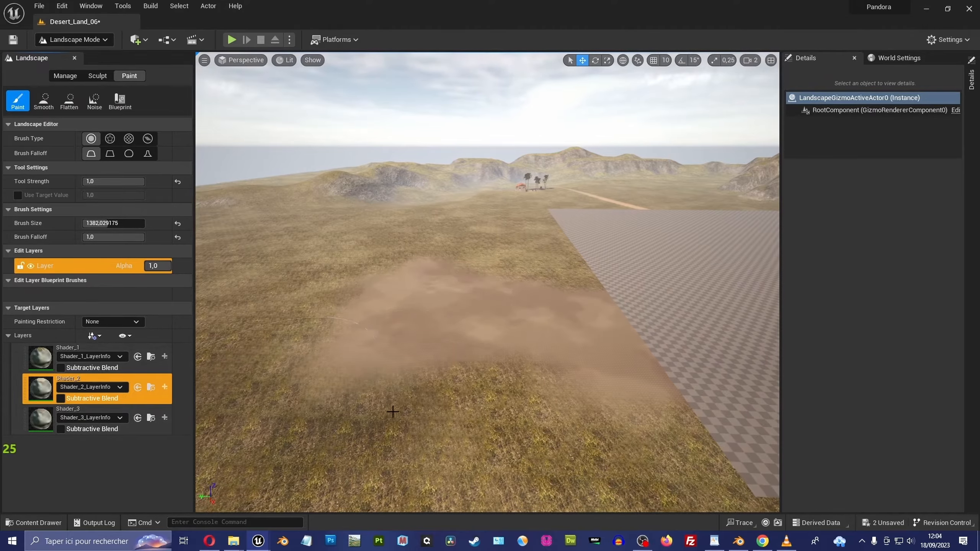
left_click_drag(422, 420, 444, 409)
mouse_move(452, 401)
right_mouse_down()
mouse_move(579, 403)
mouse_move(544, 401)
mouse_move(567, 397)
right_mouse_up()
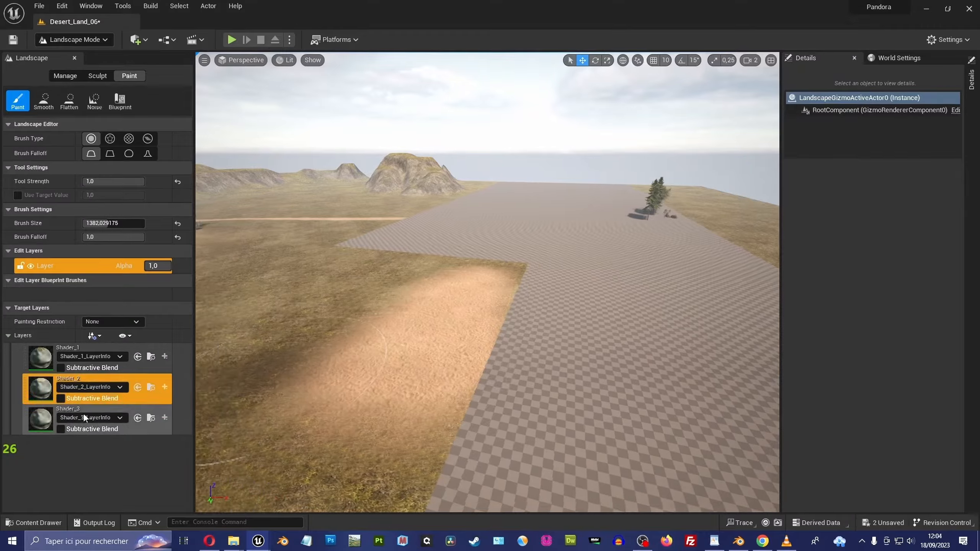
Step: Select the Shader_3 target layer and paint it over the freshly painted sand
left_click(83, 414)
left_click_drag(247, 419, 325, 319)
right_click_drag(492, 295, 444, 297)
key("d")
Step: Examine the checkered landscape area and its surroundings from several viewpoints
right_click_drag(523, 296, 582, 286)
key("a")
key("a")
key("a")
key("d")
right_click_drag(528, 278, 507, 283)
mouse_move(583, 278)
right_mouse_down()
mouse_move(576, 320)
mouse_move(552, 354)
mouse_move(538, 322)
right_mouse_up()
key("Up")
key("Right")
key("Right")
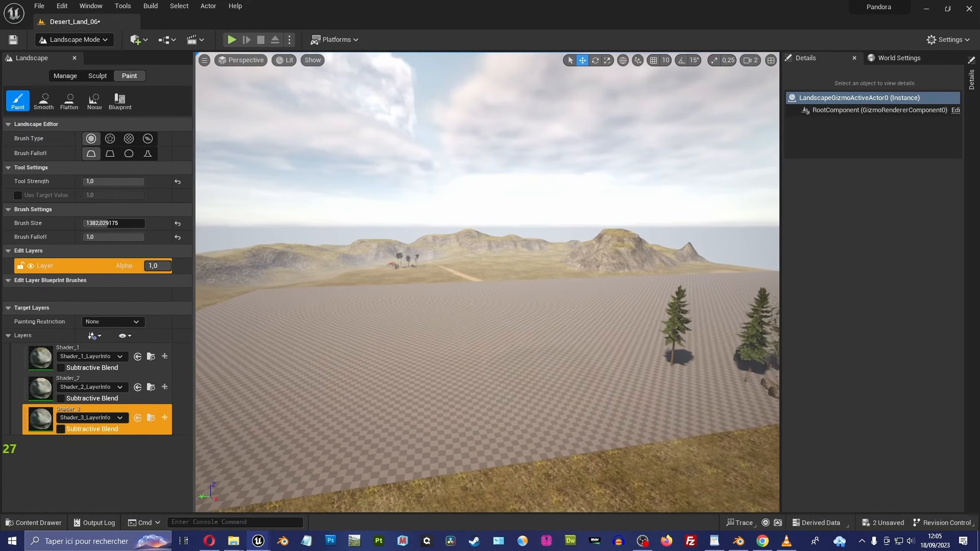
key("Up")
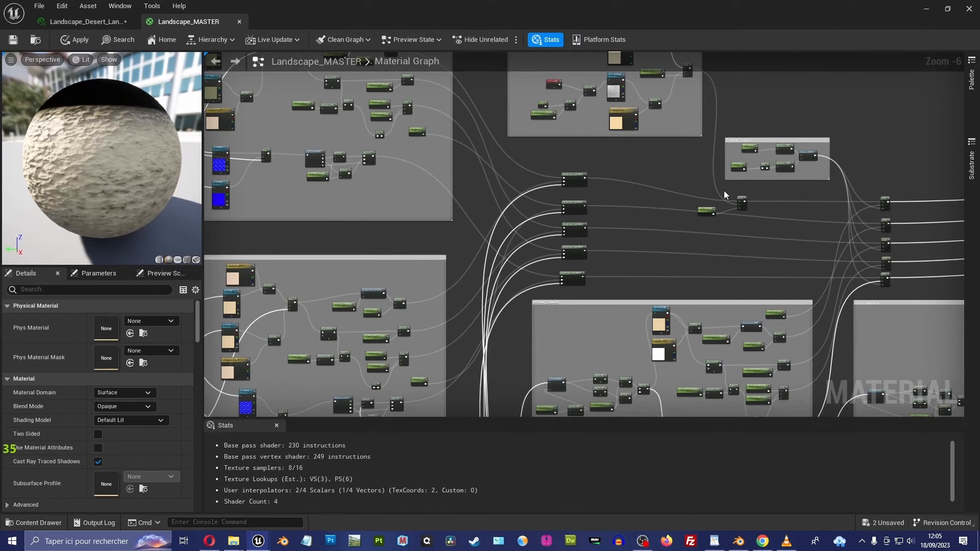
Step: In the Landscape_MASTER material graph, set the Sampler Source of the first S2_COLOR texture sample to Shared: Wrap
key("Home")
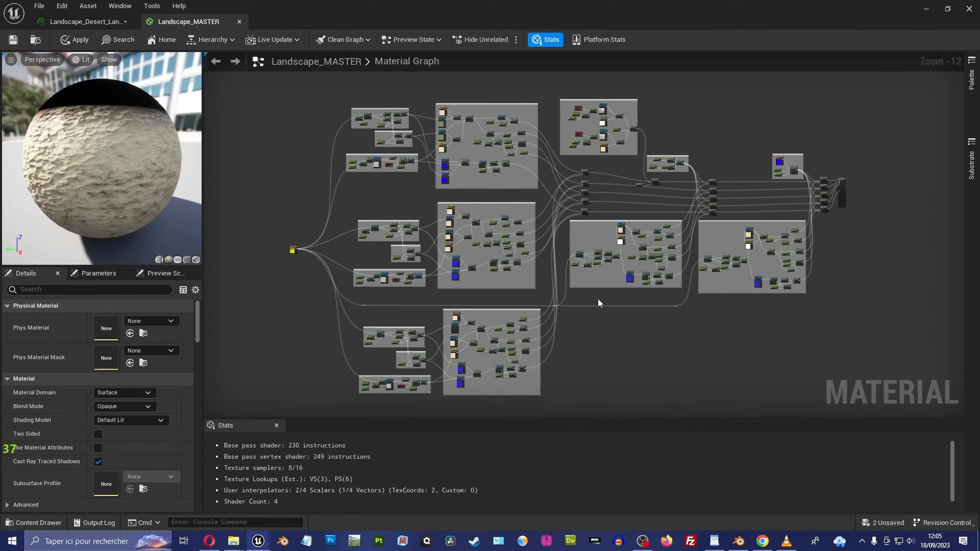
scroll(554, 226, "up", 7)
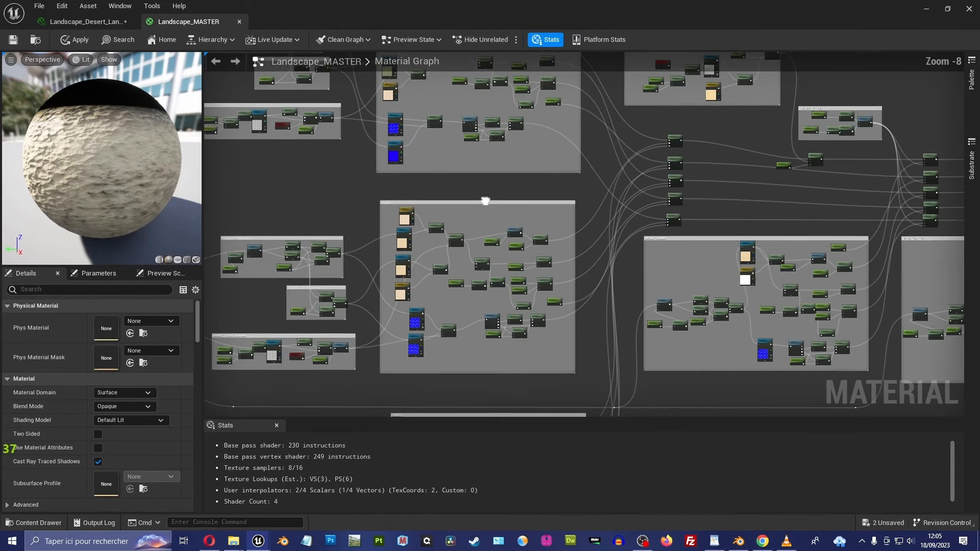
scroll(439, 221, "up", 3)
left_click(468, 226)
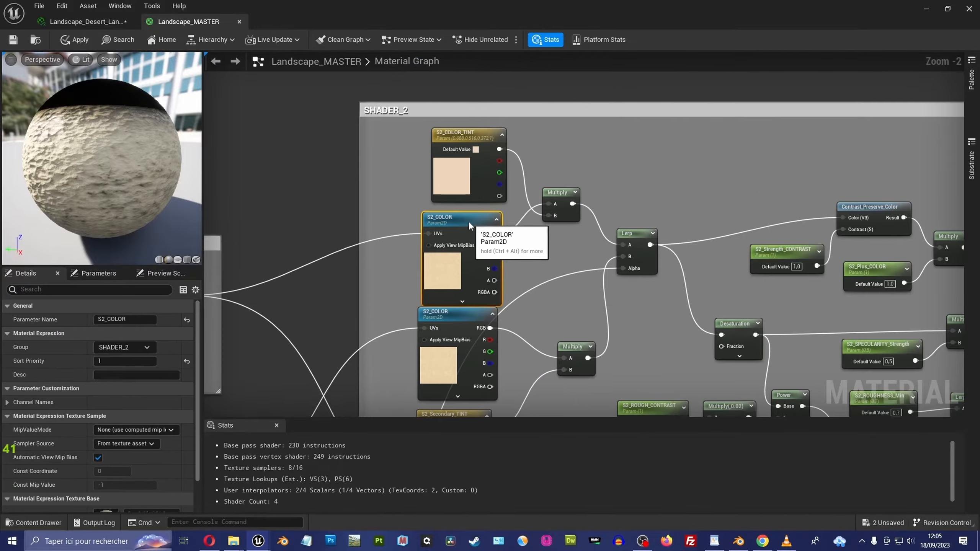
mouse_move(468, 219)
left_mouse_down()
mouse_move(481, 218)
mouse_move(475, 224)
left_mouse_up()
right_click_drag(552, 322, 532, 266)
right_click_drag(520, 248, 559, 261)
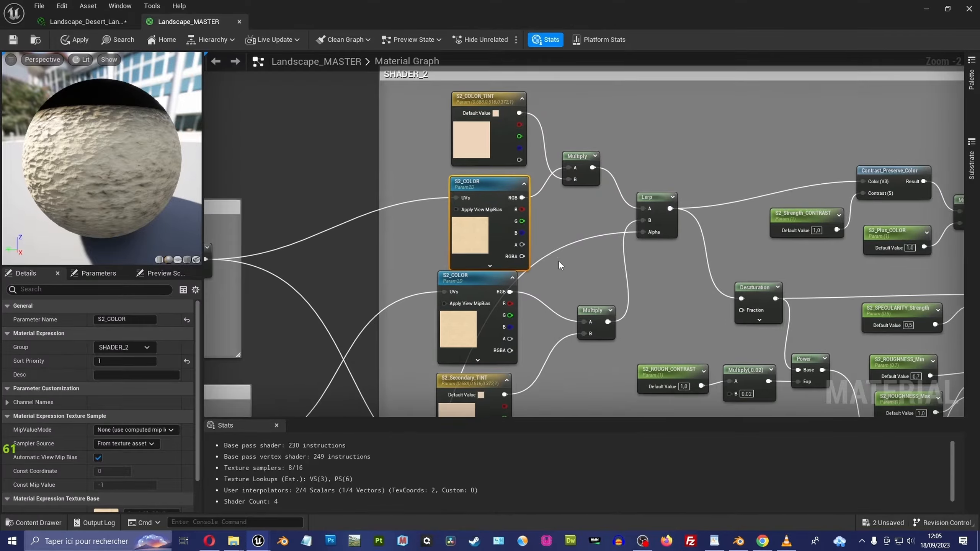
right_click_drag(490, 214, 543, 219)
scroll(570, 215, "up", 2)
left_click_drag(552, 190, 540, 185)
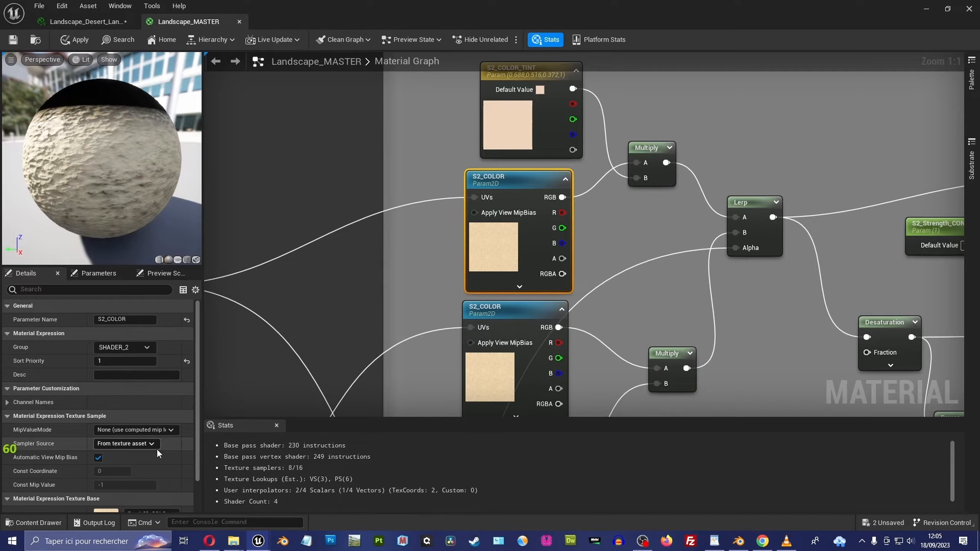
left_click(136, 444)
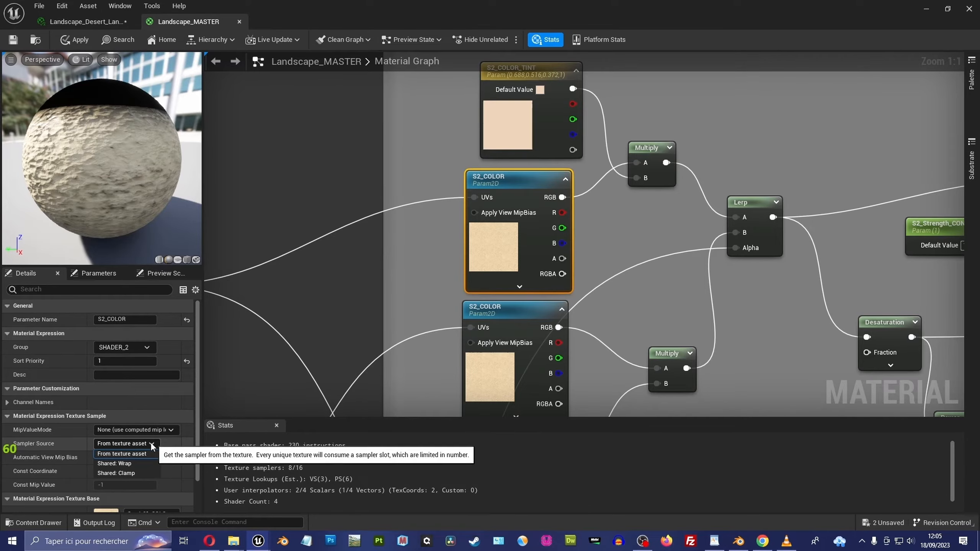
left_click(137, 464)
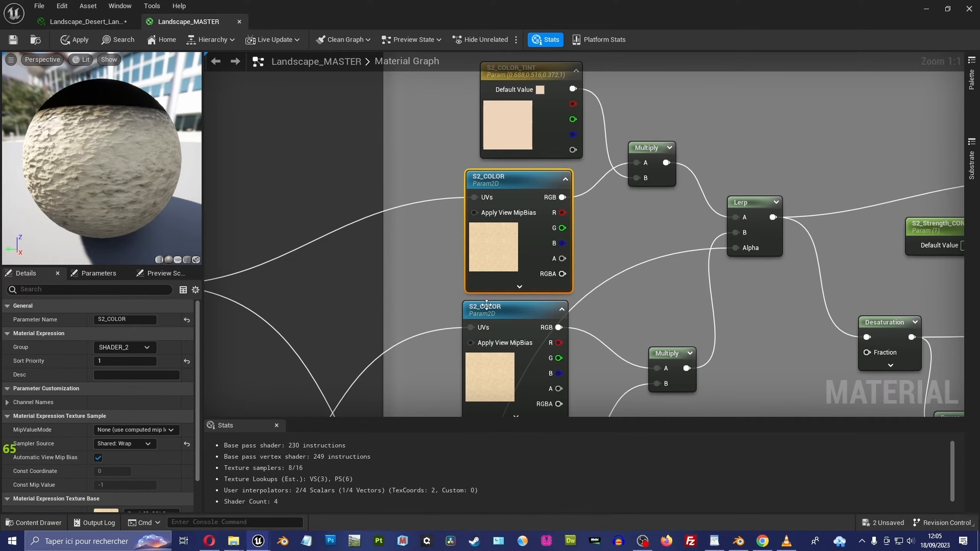
Step: Select the second S2_COLOR and both S2_NORMAL texture samples in the SHADER_2 group together
scroll(554, 228, "down", 2)
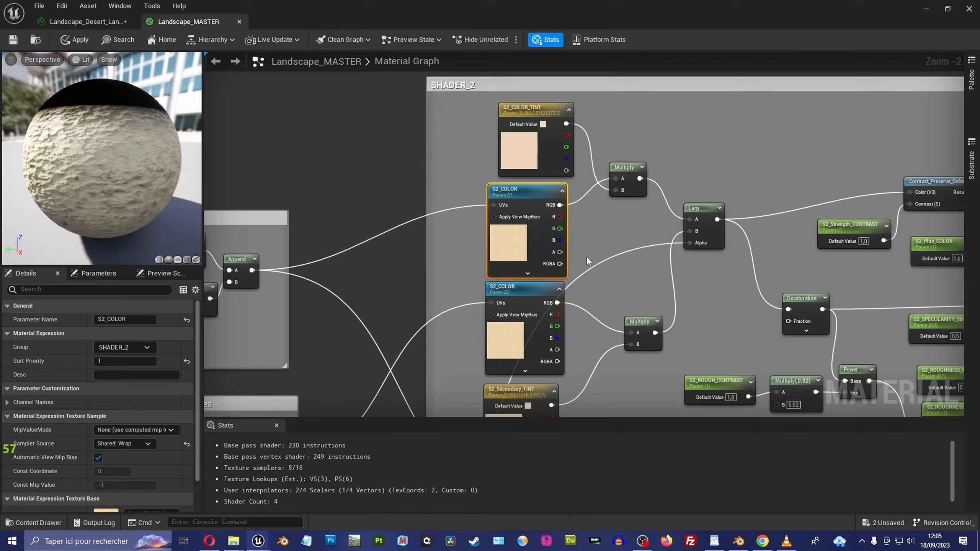
scroll(579, 284, "down", 1)
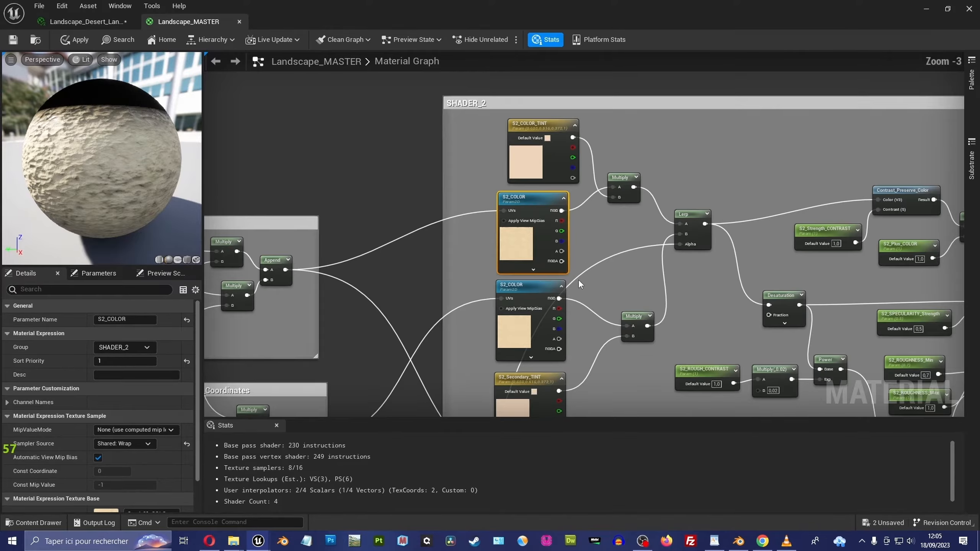
left_click(536, 287)
right_click_drag(574, 302, 590, 162)
right_click_drag(599, 247, 578, 132)
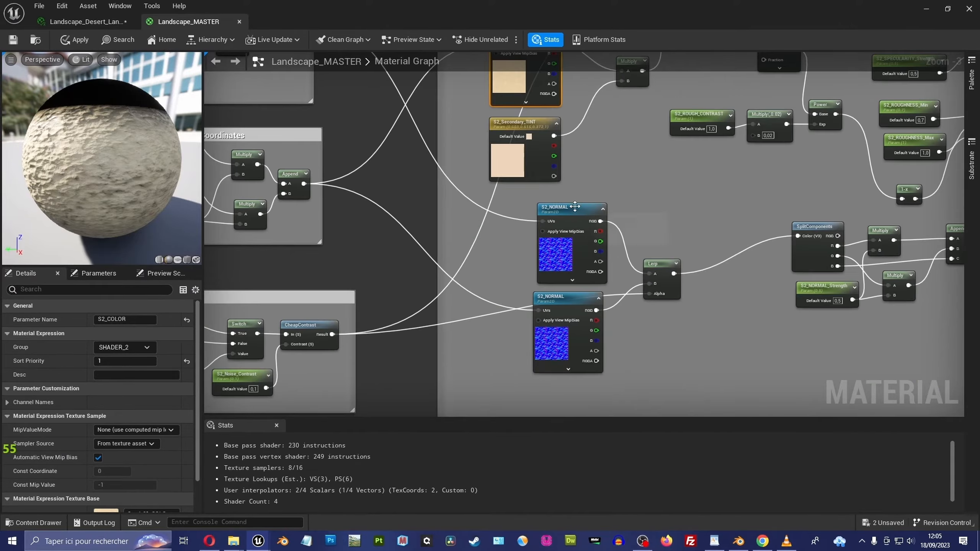
left_click_drag(579, 305, 580, 303, "ctrl")
right_click_drag(610, 293, 632, 217)
Step: Add both S1_COLOR, both S1_NORMAL and the S1_Noise_Pattern texture samples to the selection
scroll(621, 123, "down", 7)
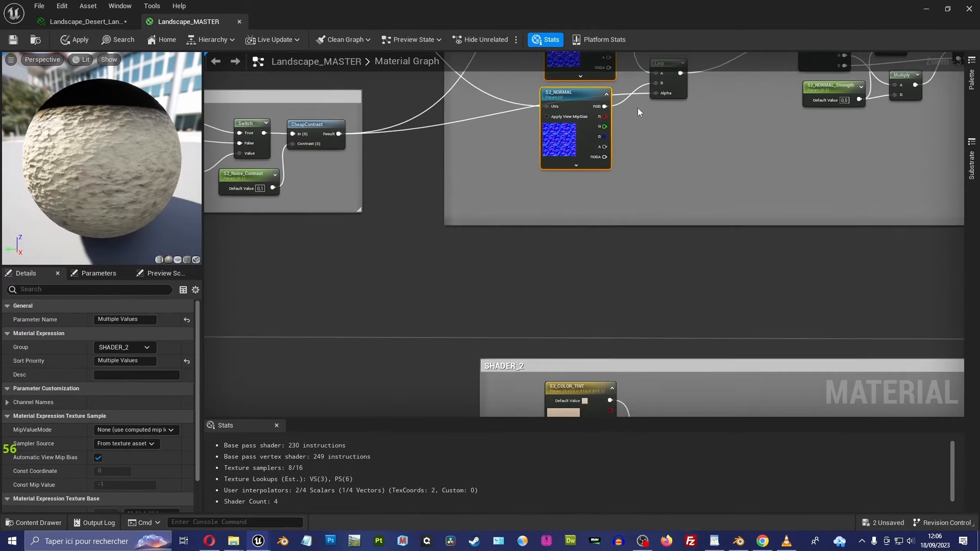
right_click_drag(623, 171, 614, 266)
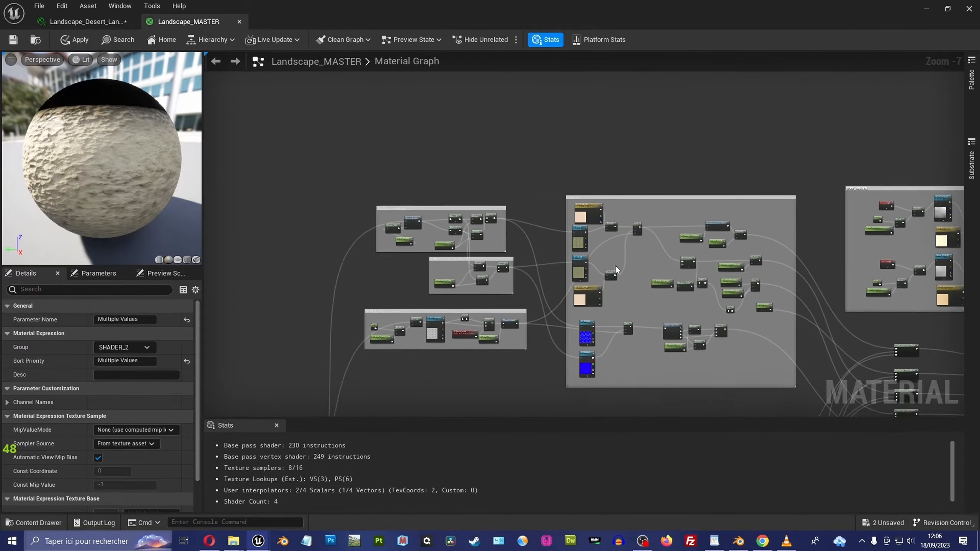
scroll(567, 193, "up", 5)
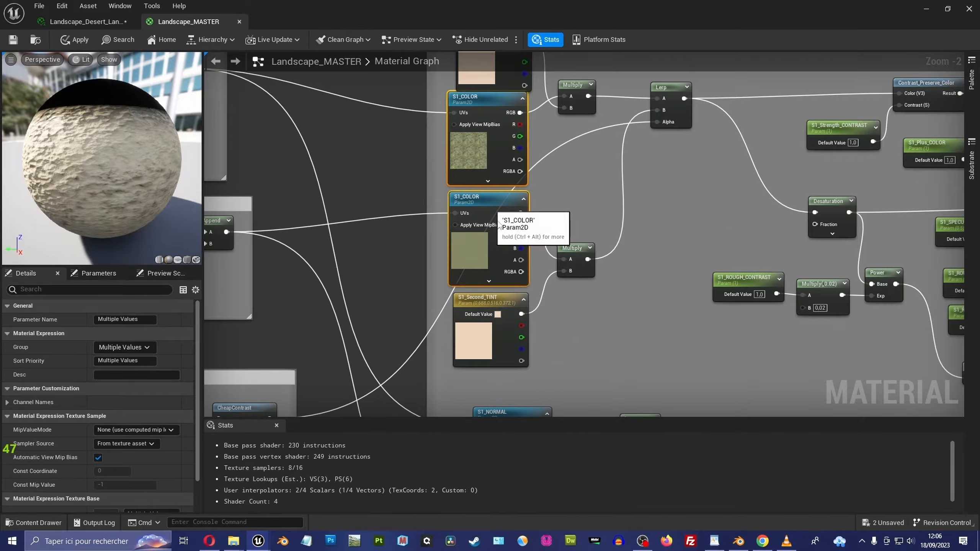
right_click_drag(551, 341, 576, 147)
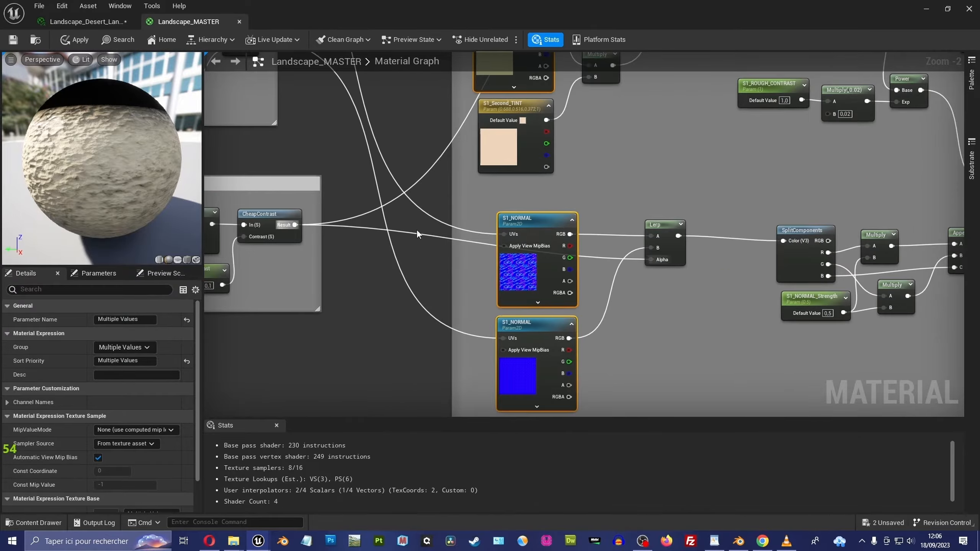
right_click_drag(417, 229, 574, 234)
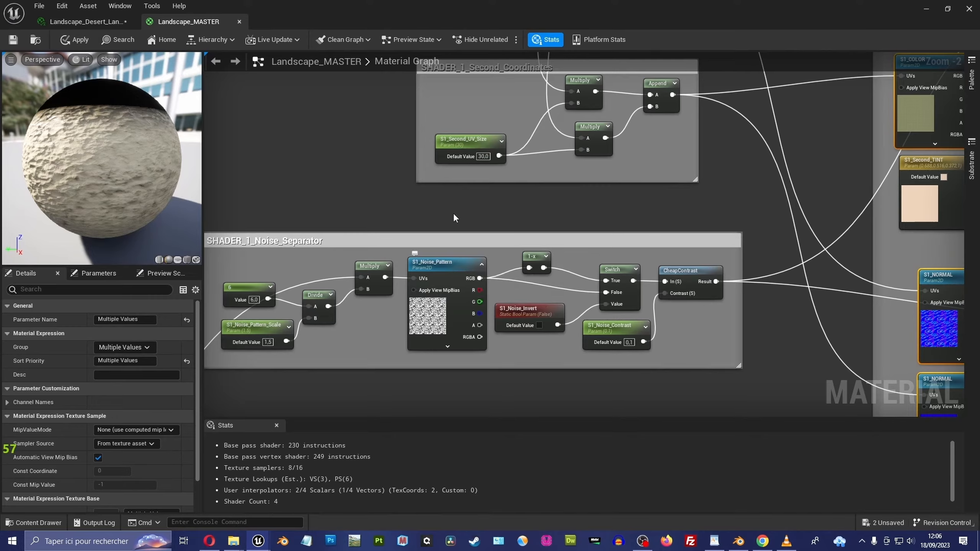
right_click_drag(579, 170, 536, 224)
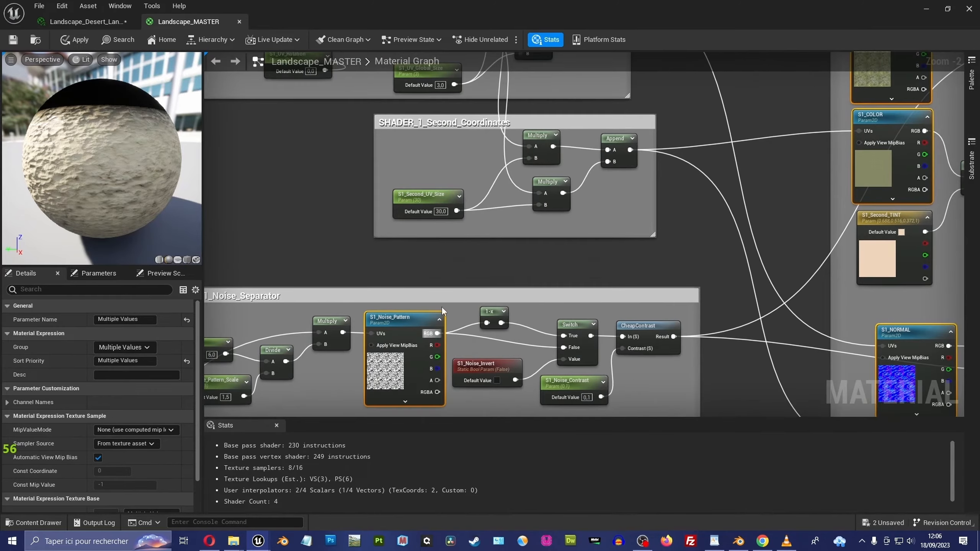
Step: Extend the selection with both S3_COLOR texture samples of the third shader
right_click_drag(460, 253, 502, 124)
right_click_drag(588, 284, 512, 152)
scroll(511, 151, "down", 4)
right_click_drag(546, 255, 509, 153)
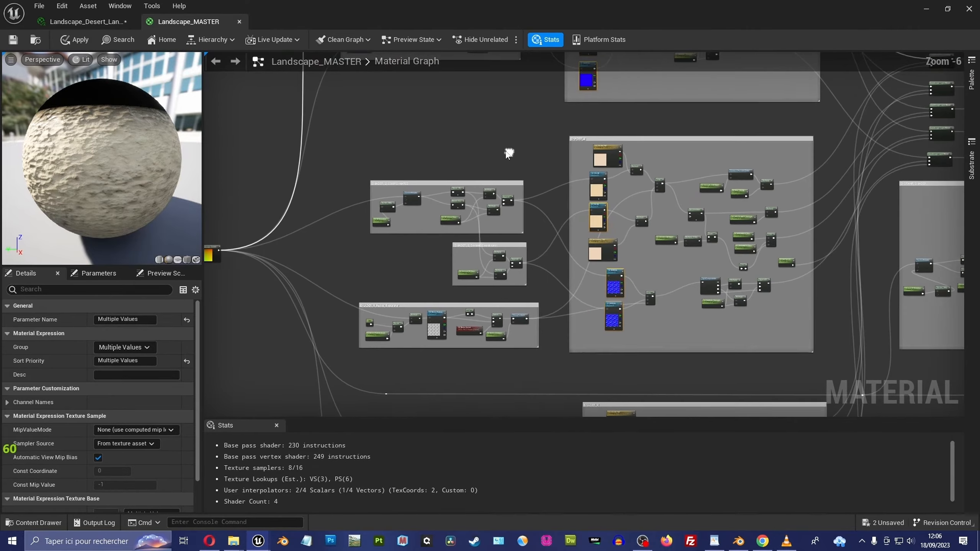
scroll(488, 254, "up", 3)
right_click_drag(488, 254, 524, 77)
right_click_drag(731, 173, 562, 35)
right_click_drag(699, 413, 607, 130)
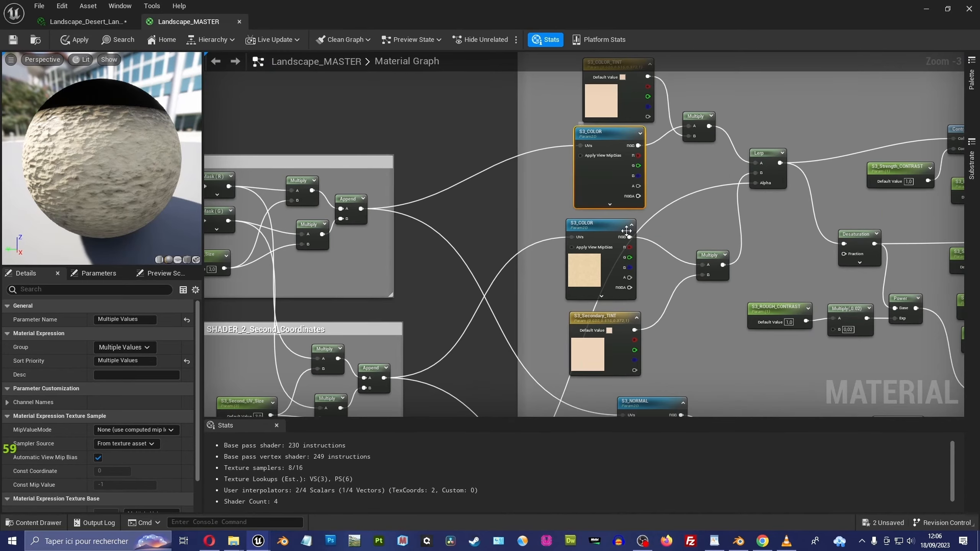
Step: Add both S3_NORMAL texture samples to the selected nodes
right_click_drag(474, 331, 515, 182)
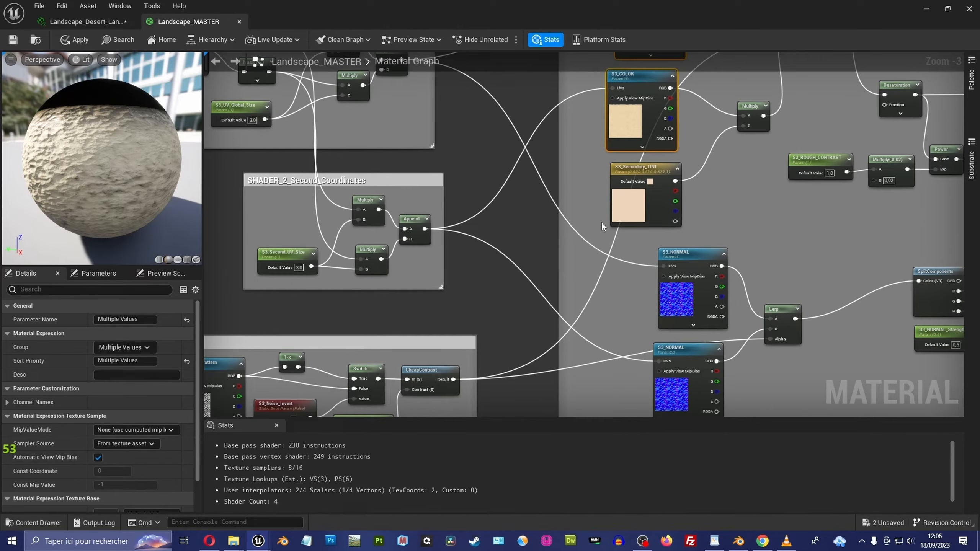
left_click(697, 251, "ctrl")
right_click_drag(676, 279, 668, 181)
left_click(671, 251, "ctrl")
right_click_drag(446, 208, 592, 212)
right_click_drag(827, 276, 522, 282)
scroll(522, 283, "up", 1)
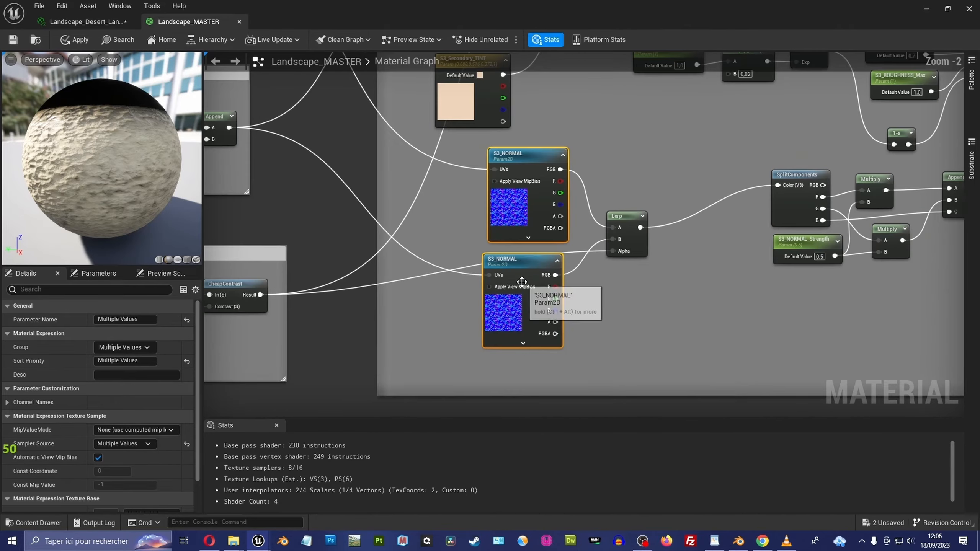
Step: Add the two noise overlay texture samples to the selected nodes
scroll(632, 190, "down", 4)
right_click_drag(724, 114, 483, 270)
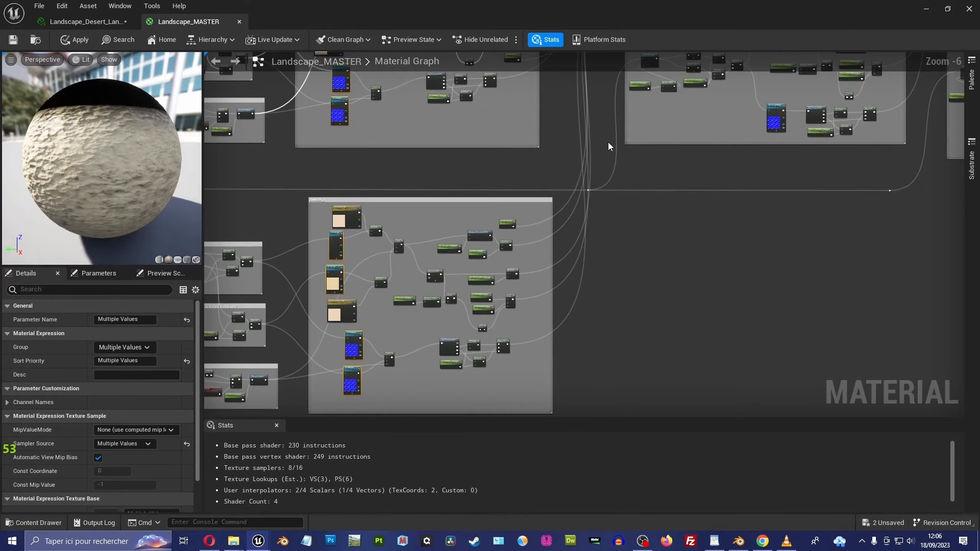
right_click_drag(610, 146, 505, 297)
right_click_drag(716, 91, 554, 320)
right_click_drag(549, 201, 576, 249)
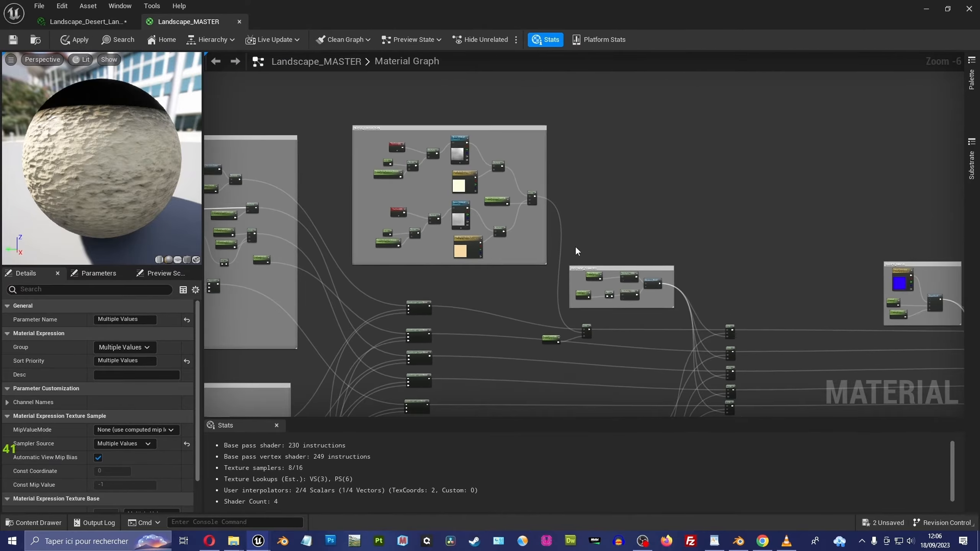
right_click_drag(426, 146, 464, 182)
scroll(463, 182, "up", 4)
right_click_drag(592, 301, 516, 217)
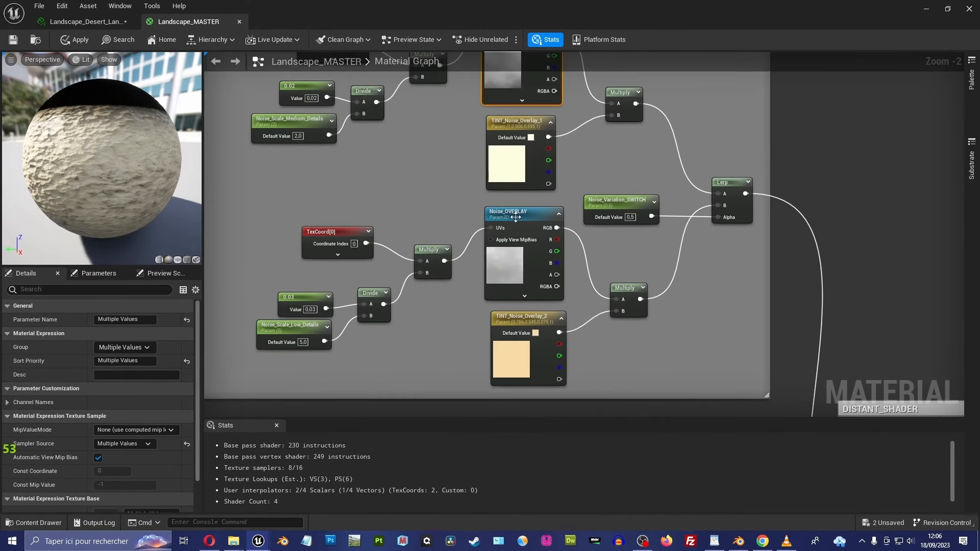
Step: Include the colour texture sample and Distant_NORMAL from the DISTANT_SHADER group in the selection
right_click_drag(608, 367, 553, 78)
right_click_drag(561, 297, 555, 104)
right_click_drag(544, 270, 521, 86)
right_click_drag(558, 302, 527, 92)
right_click_drag(556, 57, 474, 174)
scroll(521, 197, "down", 5)
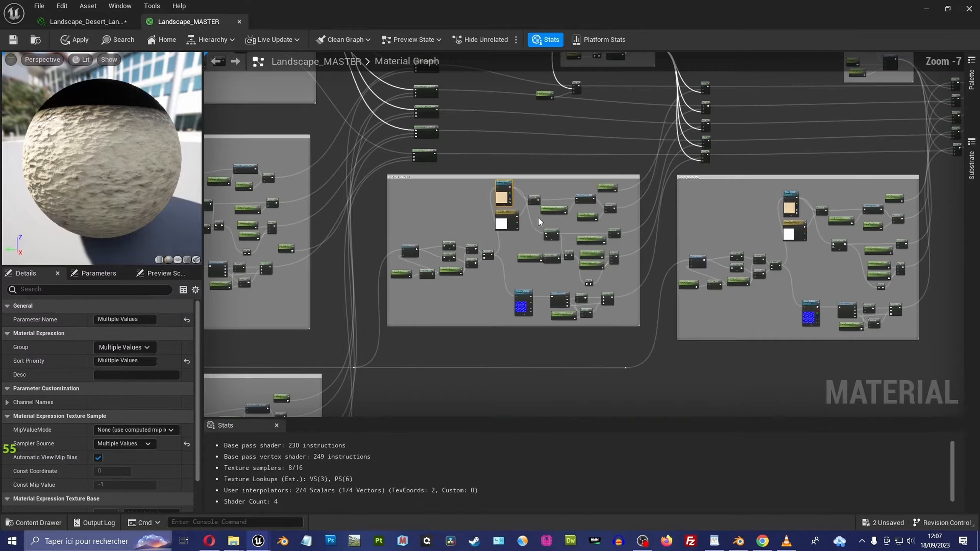
scroll(538, 232, "up", 3)
right_click_drag(507, 276, 481, 133)
scroll(505, 228, "up", 2)
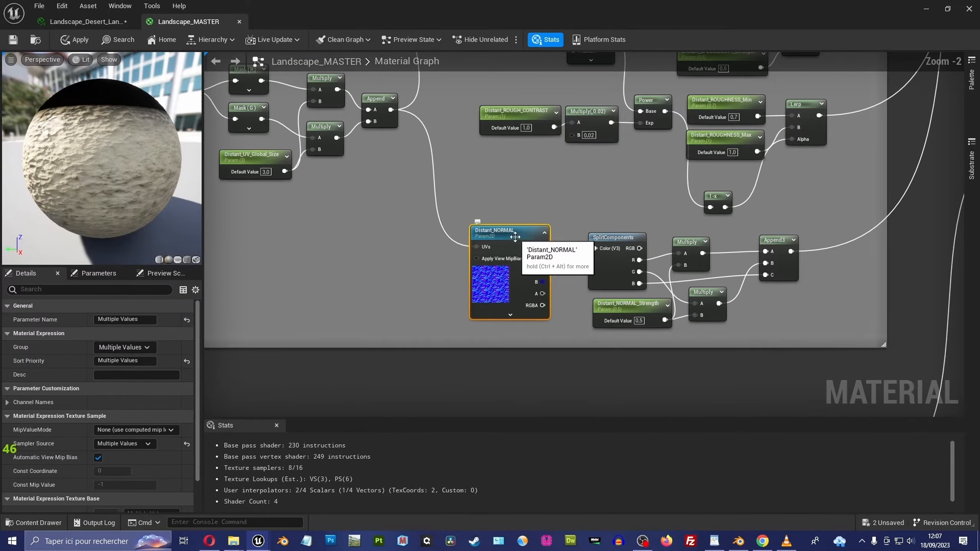
Step: Add the slope shader's colour texture sample and Slope_NORMAL to the selected nodes
right_click_drag(735, 180, 386, 228)
right_click_drag(654, 206, 285, 209)
right_click_drag(715, 166, 526, 118)
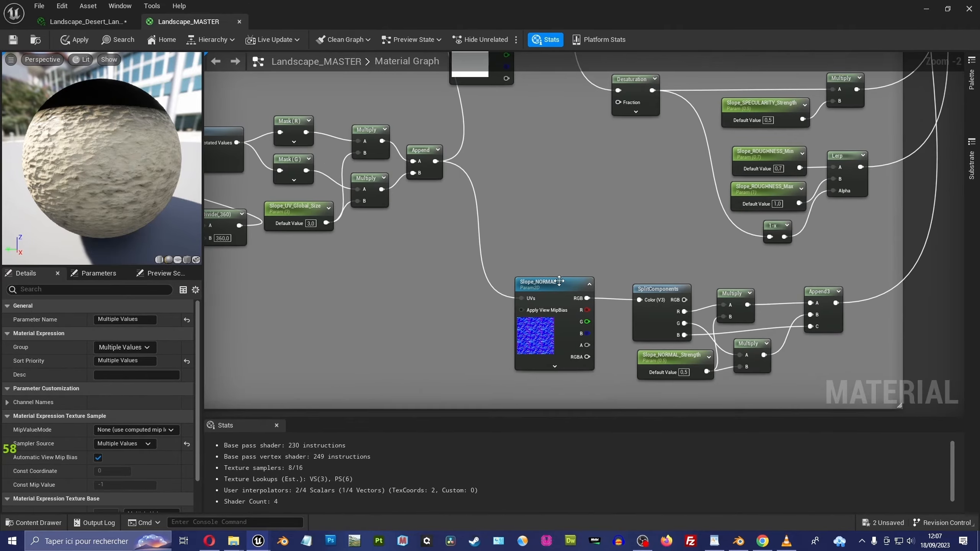
right_click_drag(394, 283, 549, 196)
right_click_drag(704, 166, 630, 370)
Step: Set the Sampler Source of all selected texture samples to Shared: Wrap and save the master material
scroll(588, 255, "down", 5)
right_click_drag(455, 180, 796, 263)
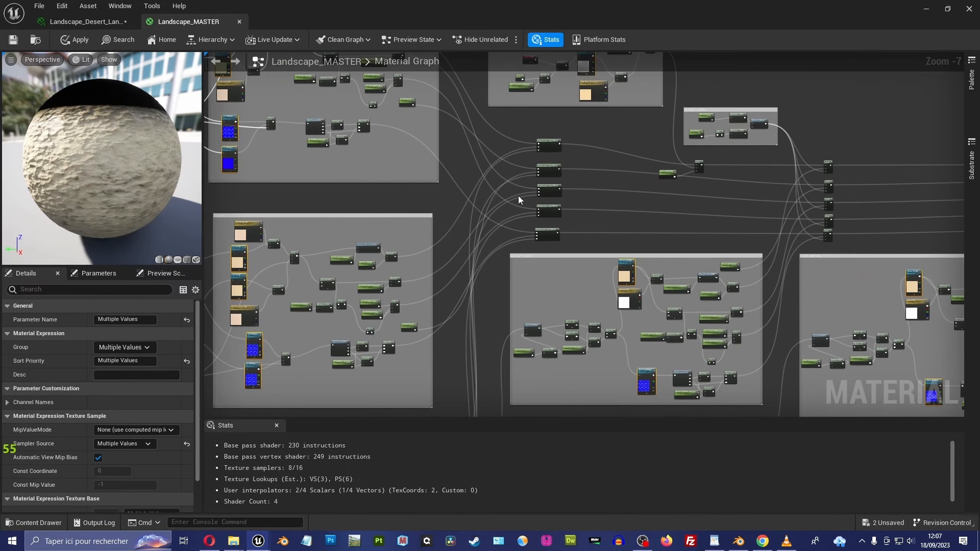
right_click_drag(518, 200, 764, 231)
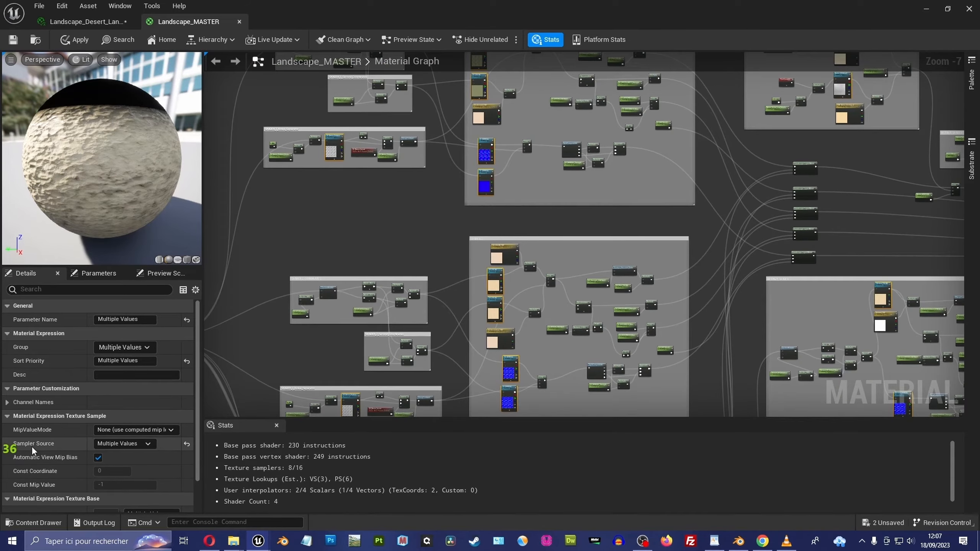
left_click(151, 444)
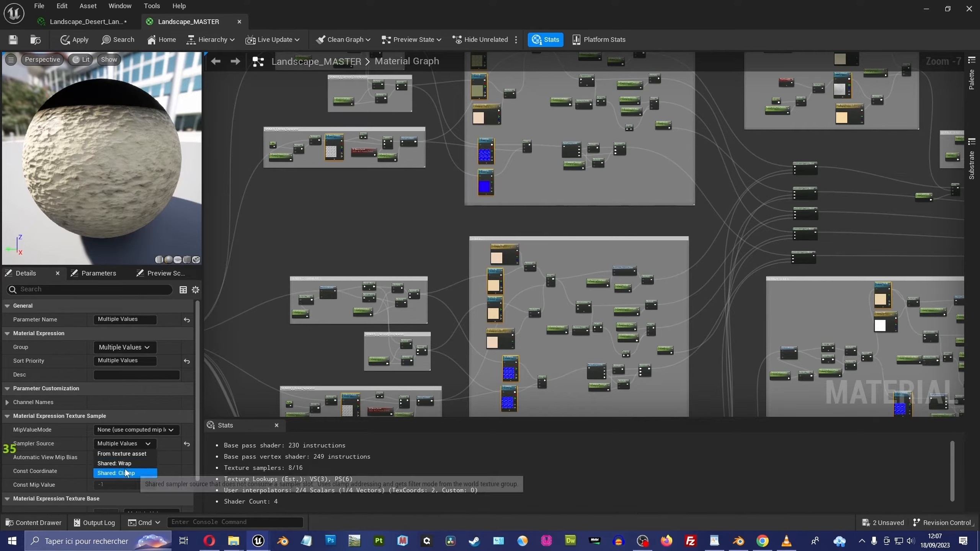
left_click(124, 464)
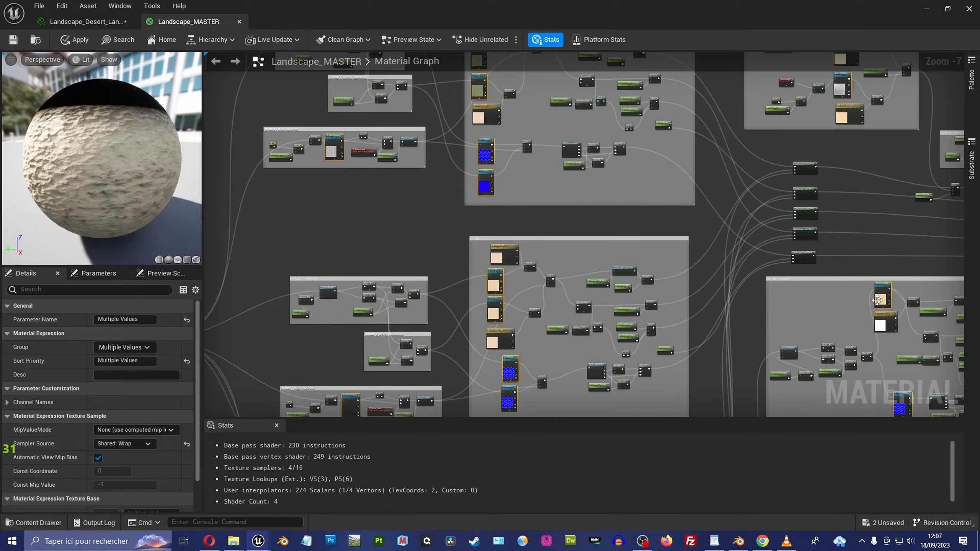
right_click_drag(584, 324, 491, 288)
right_click_drag(767, 236, 729, 233)
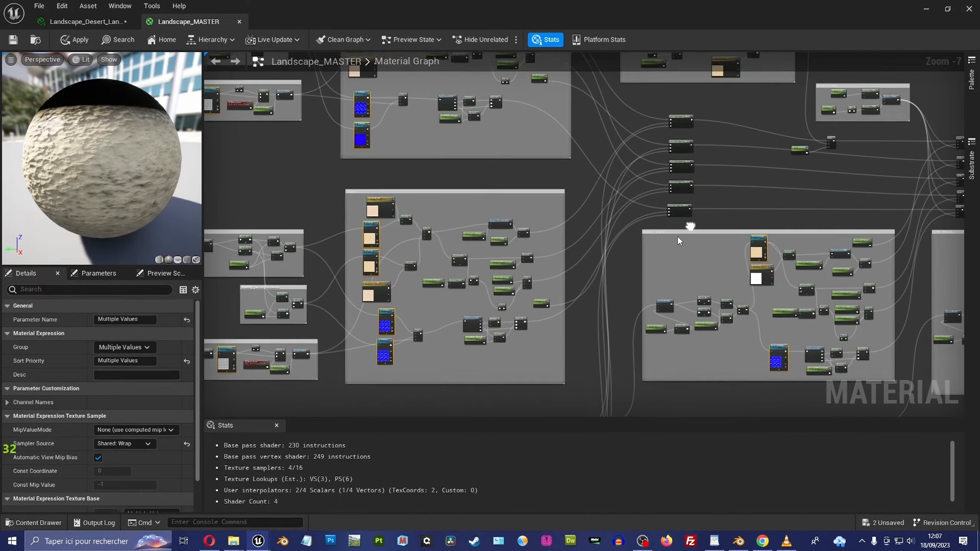
left_click(16, 42)
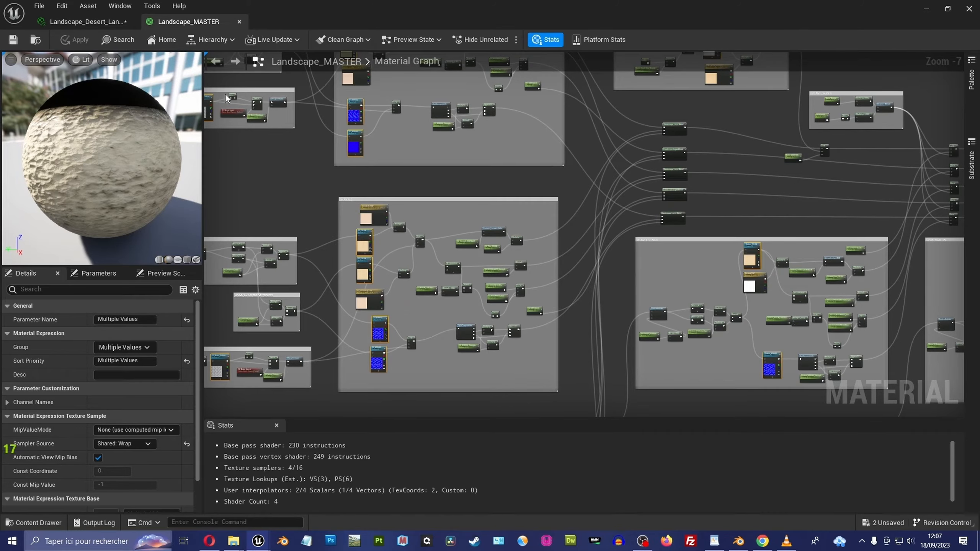
Step: Move the material editor window away from the level and paint Shader_3 around the sandy patch towards the nearest pine tree
left_click_drag(637, 12, 597, 49)
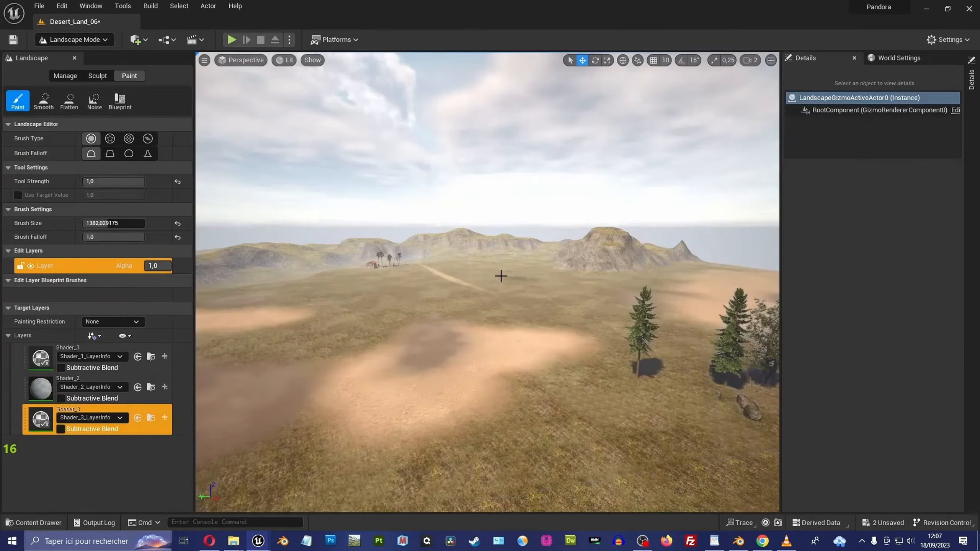
mouse_move(500, 275)
right_mouse_down()
mouse_move(479, 289)
mouse_move(527, 280)
mouse_move(487, 282)
mouse_move(519, 287)
mouse_move(489, 283)
mouse_move(615, 227)
mouse_move(512, 312)
right_mouse_up()
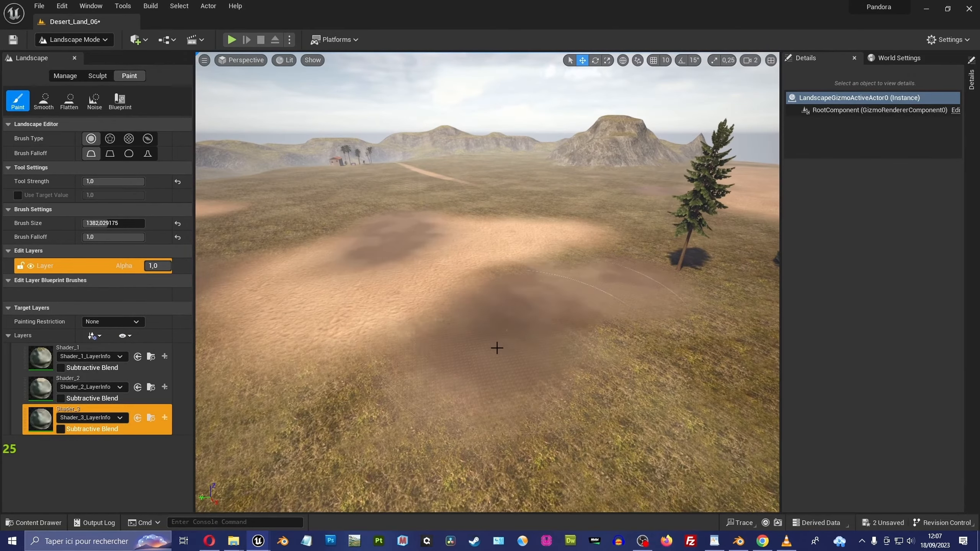
right_click_drag(497, 348, 518, 329)
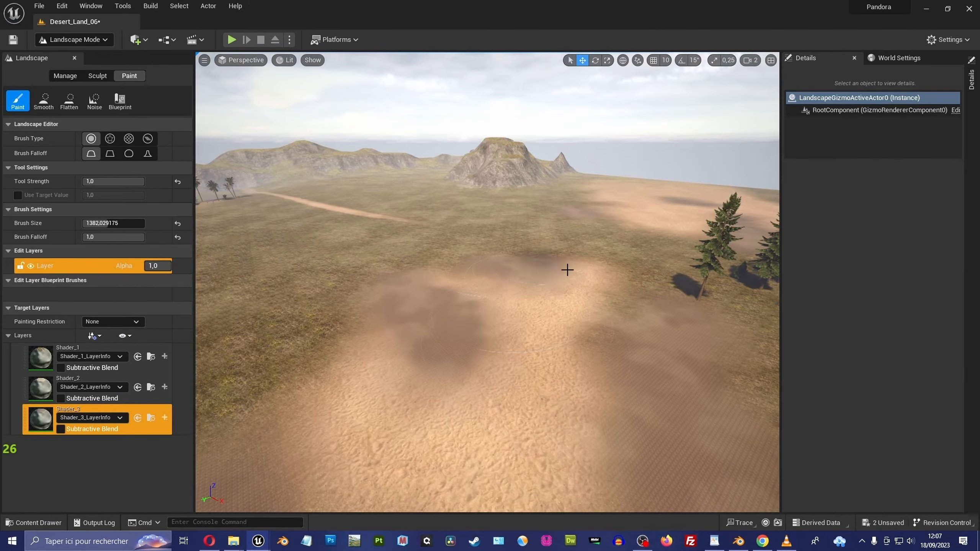
right_click_drag(620, 285, 617, 270)
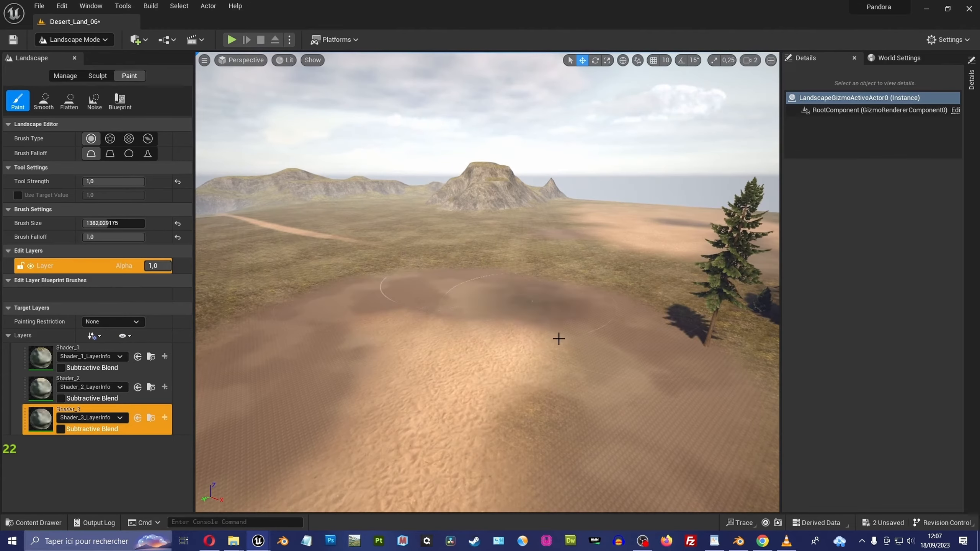
right_click_drag(559, 339, 587, 340)
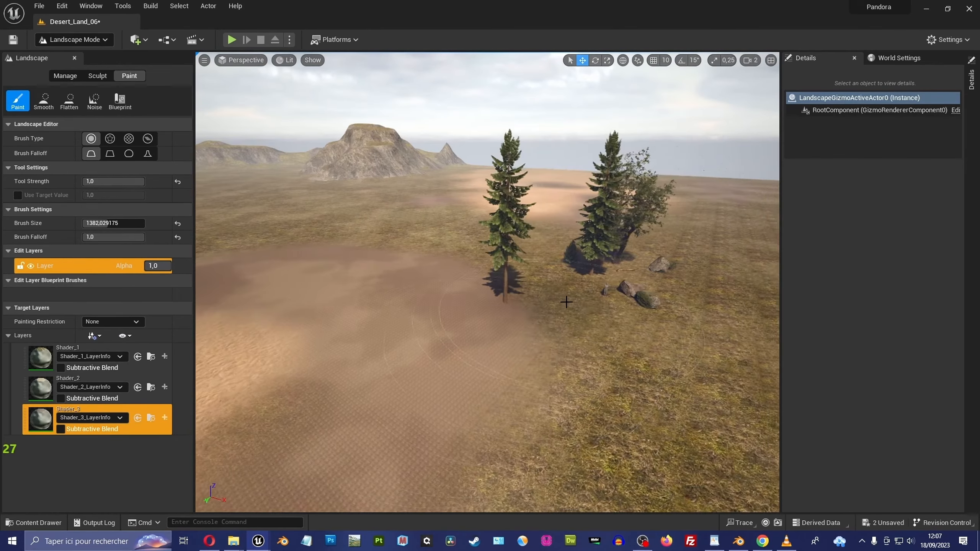
right_click_drag(567, 302, 576, 330)
Step: Paint Shader_2 over the grass beside the sandy patch to extend the sand
left_click(52, 381)
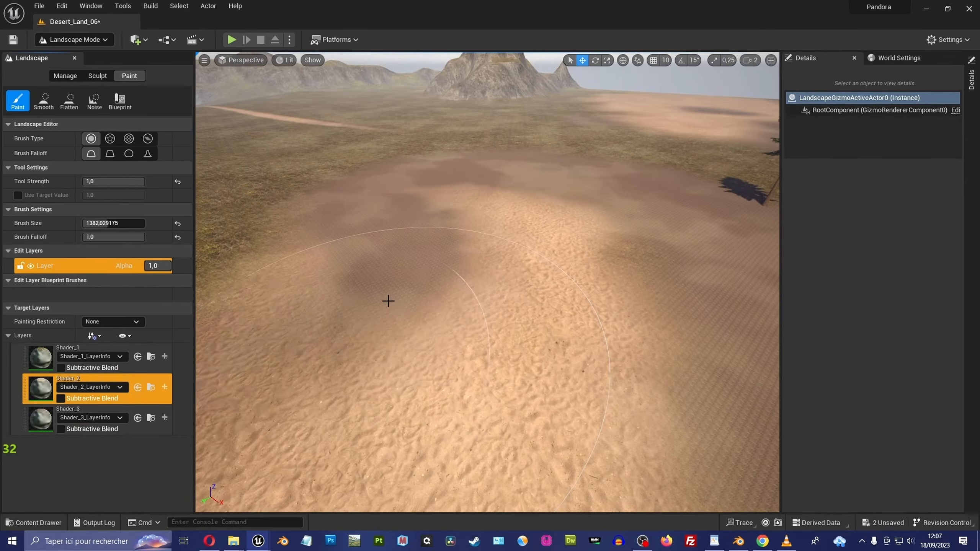
right_click_drag(388, 241, 426, 295)
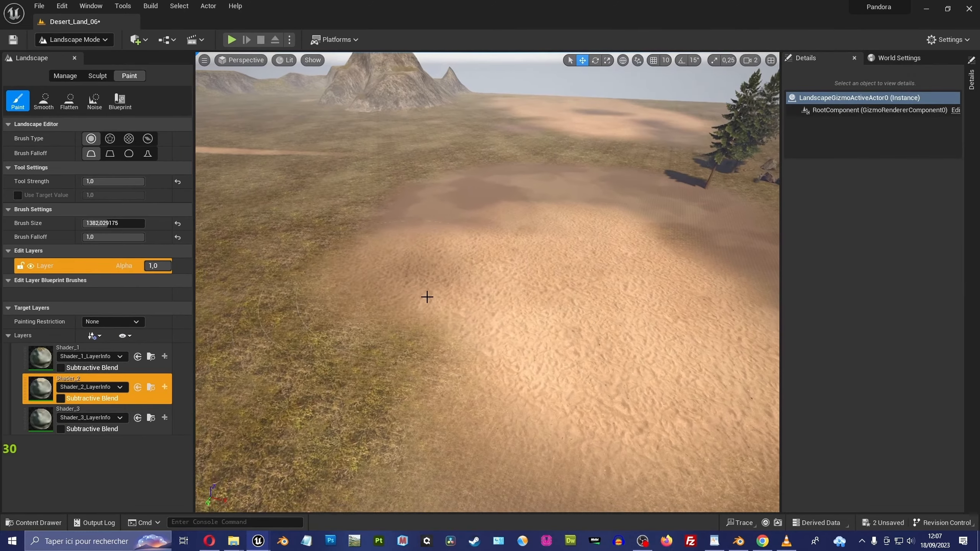
left_click_drag(342, 290, 224, 328)
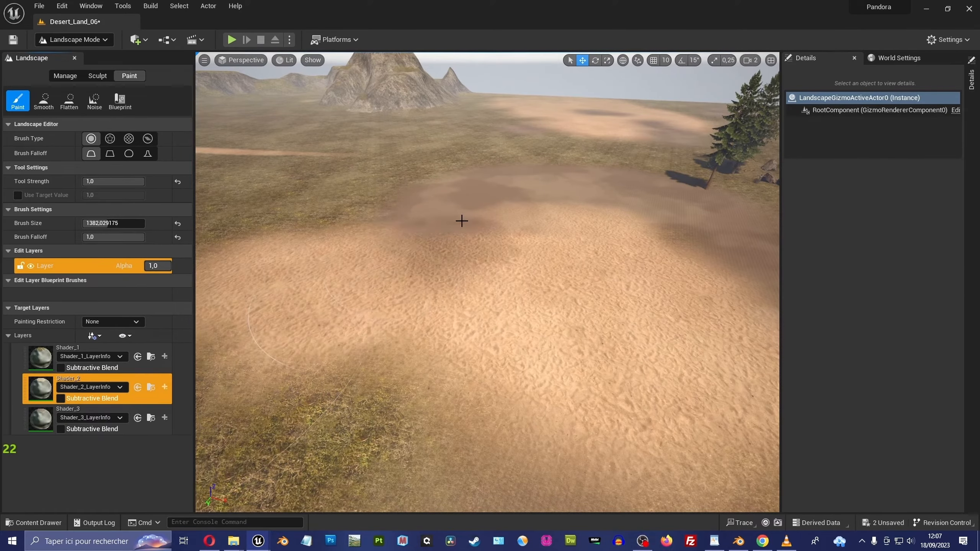
mouse_move(461, 221)
left_mouse_down()
mouse_move(300, 221)
mouse_move(232, 278)
left_mouse_up()
Step: Paint Shader_3 over the grass between the sandy patch and the pine trees
left_click(47, 423)
mouse_move(424, 251)
right_mouse_down()
mouse_move(402, 240)
mouse_move(404, 220)
right_mouse_up()
left_click_drag(398, 243, 564, 254)
mouse_move(519, 251)
right_mouse_down()
mouse_move(559, 258)
mouse_move(537, 289)
right_mouse_up()
mouse_move(545, 243)
left_mouse_down()
mouse_move(536, 221)
mouse_move(601, 227)
left_mouse_up()
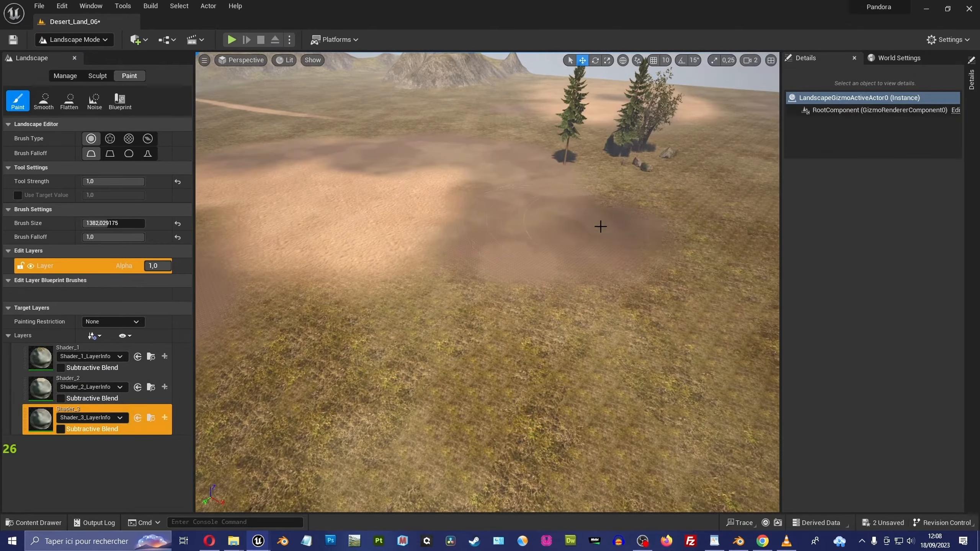
right_click_drag(649, 238, 637, 218)
mouse_move(602, 271)
left_mouse_down()
mouse_move(521, 305)
mouse_move(363, 321)
left_mouse_up()
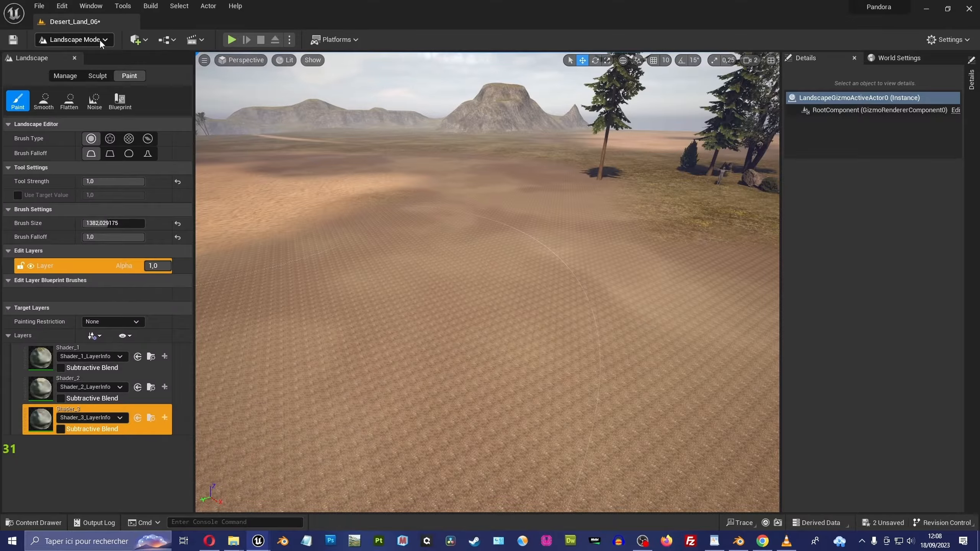
Step: Switch the level to Selection Mode and arrange the narrowed material instance window so its parameters sit beside the painted ground
left_click(99, 40)
left_click(92, 56)
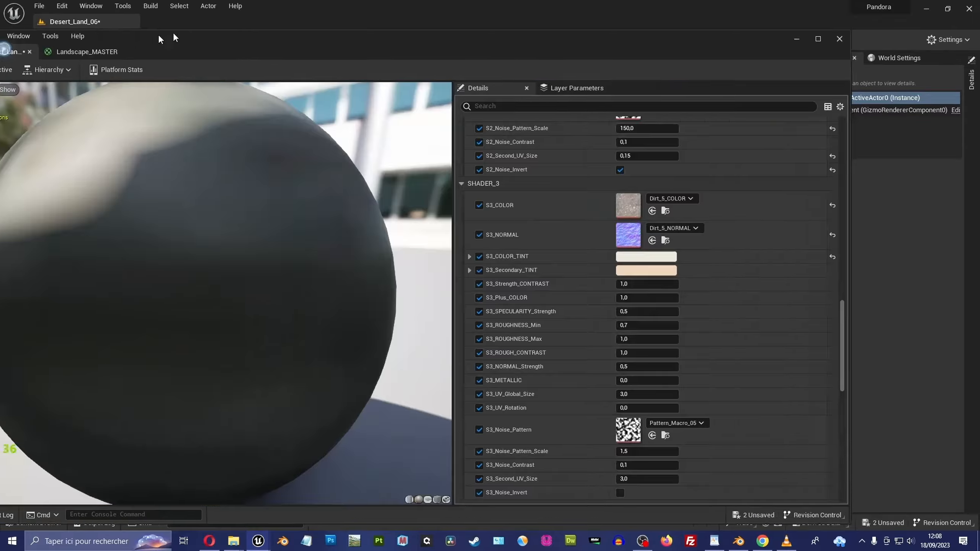
left_click_drag(157, 34, 320, 44)
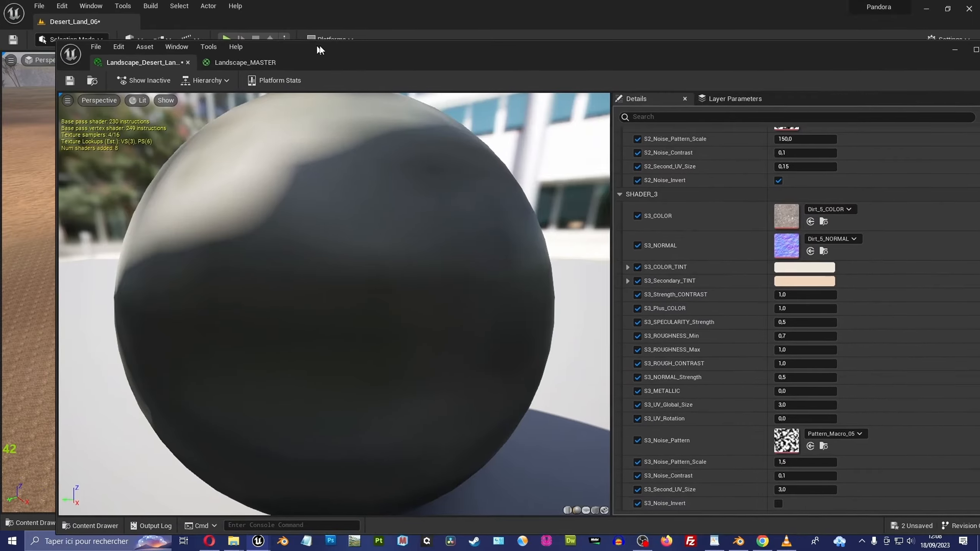
left_click_drag(479, 63, 0, 37)
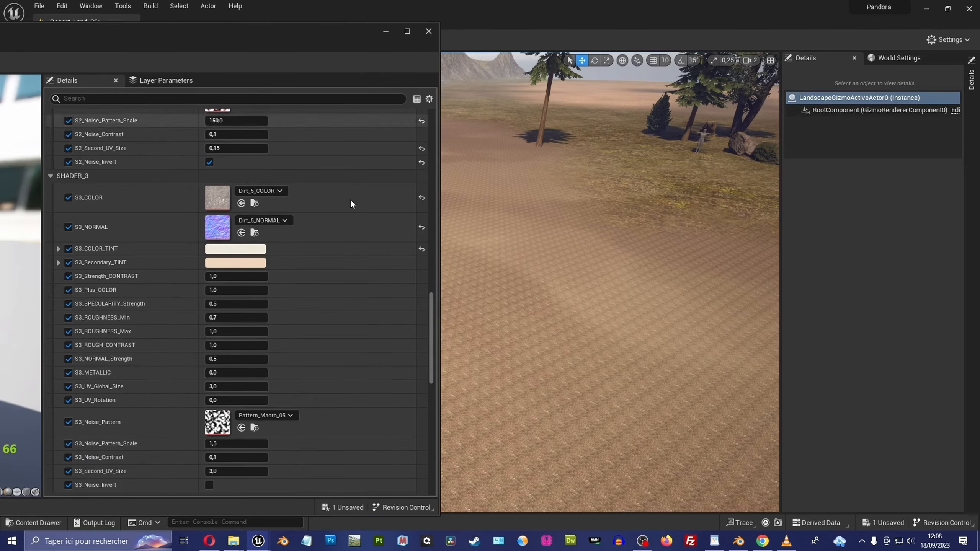
left_click_drag(439, 201, 278, 202)
right_click_drag(324, 203, 301, 205)
right_click_drag(370, 298, 381, 301)
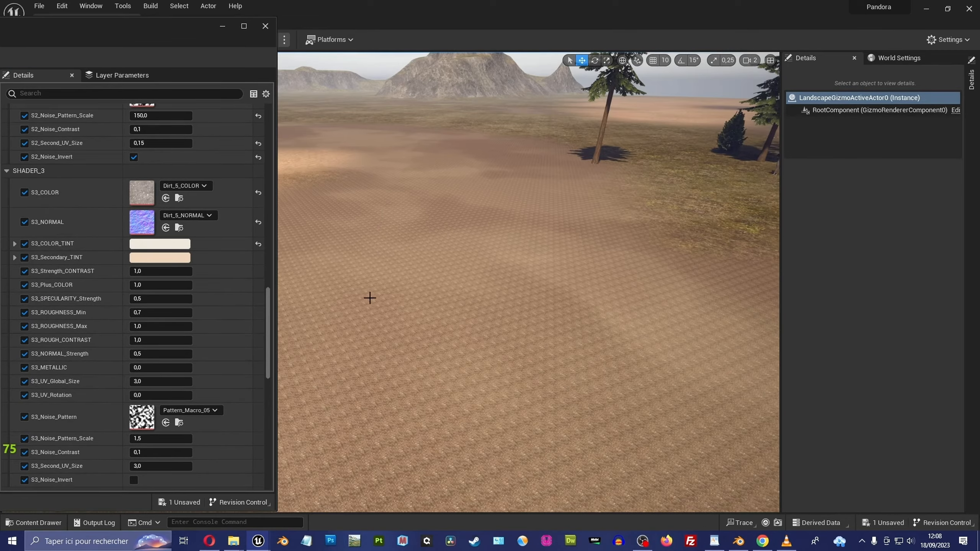
Step: Set S3_UV_Global_Size and S3_Second_UV_Size to 0.2 and S3_Noise_Pattern_Scale to 100
scroll(152, 447, "down", 1)
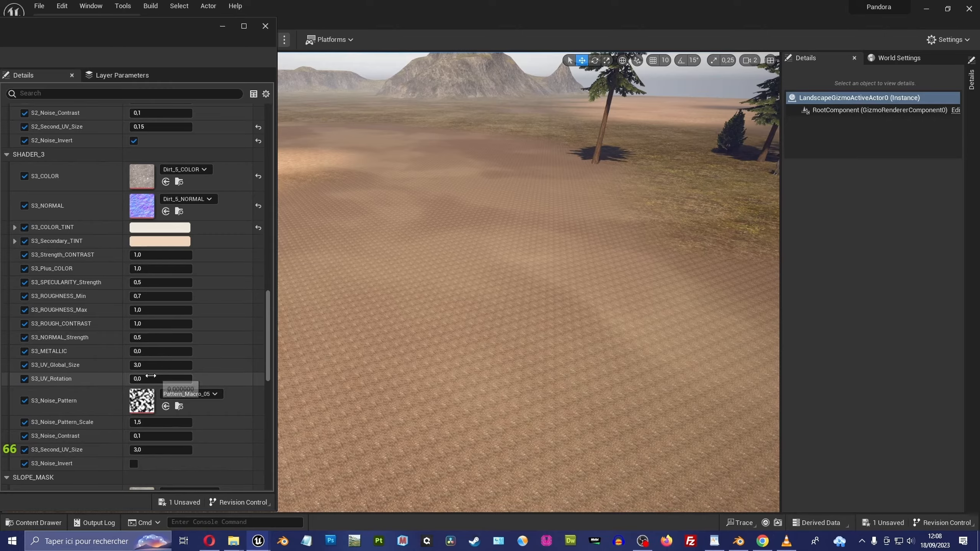
type("0,2")
key("Return")
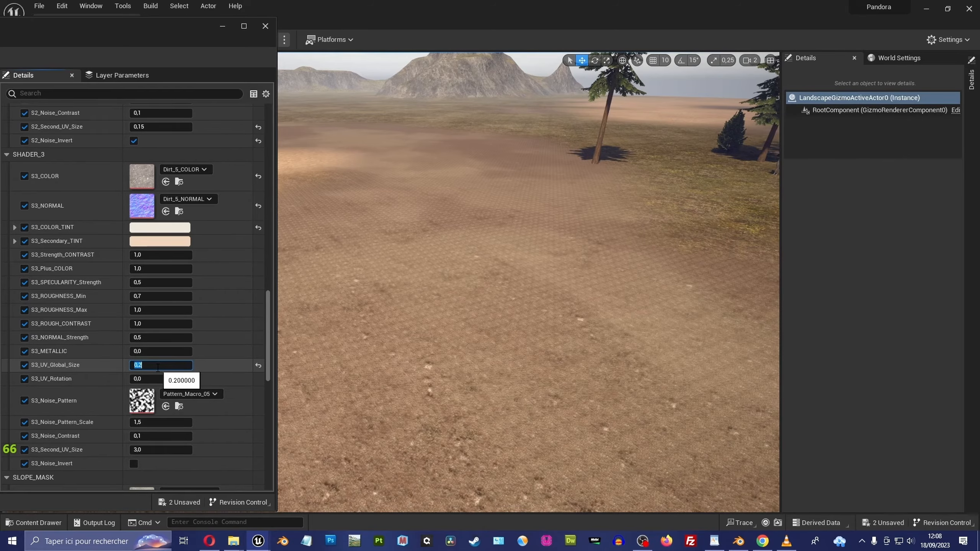
right_click_drag(483, 276, 469, 257)
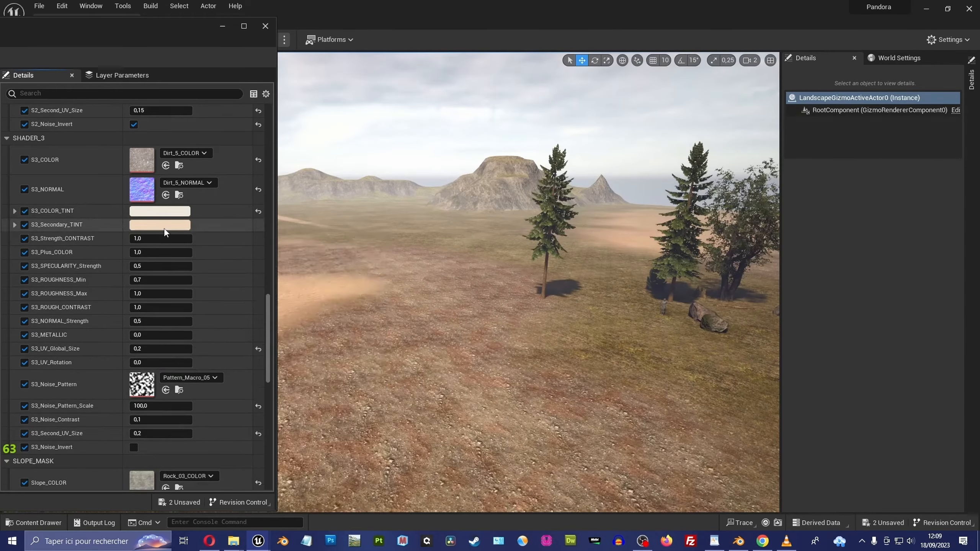
Step: Match S3_Secondary_TINT to the S3_COLOR_TINT by sampling that colour, and accept it
left_click(163, 226)
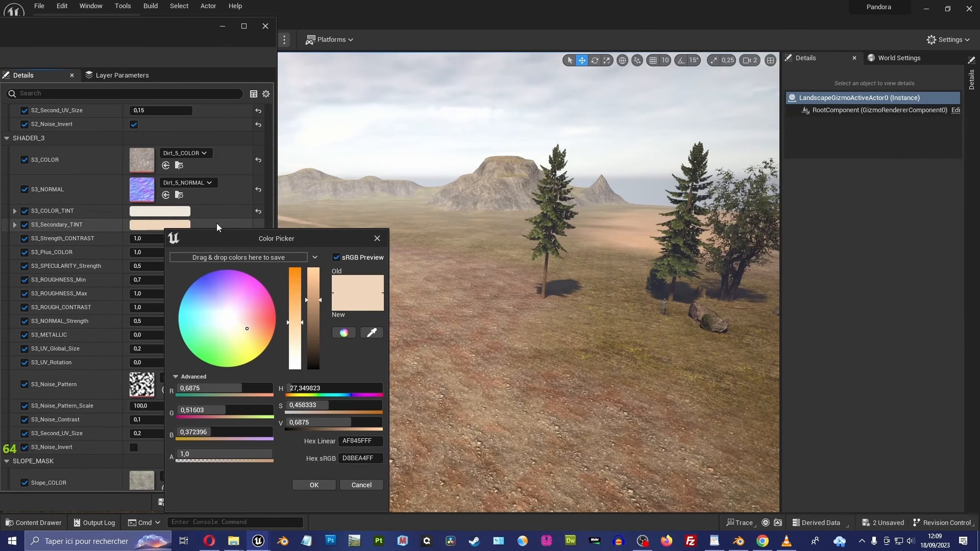
left_click(372, 337)
left_click(175, 212)
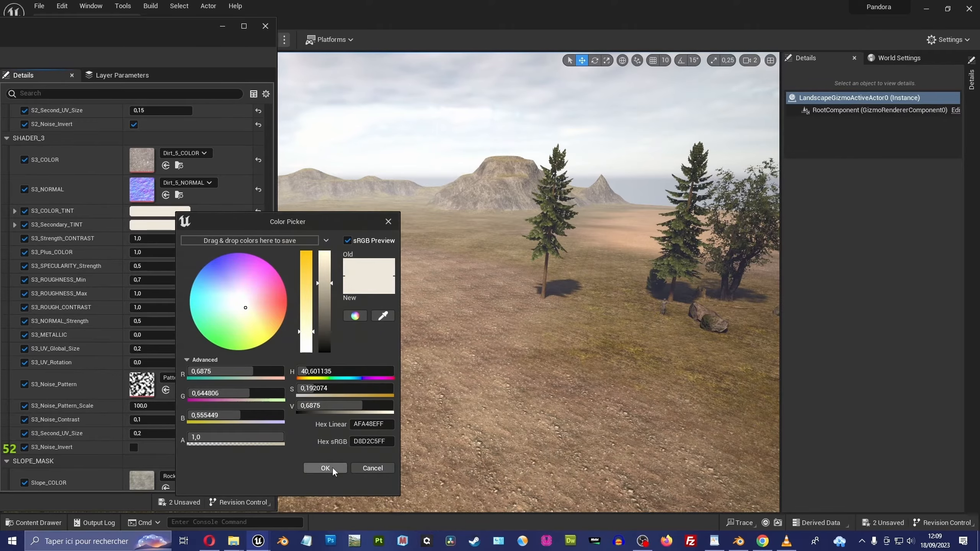
left_click(325, 468)
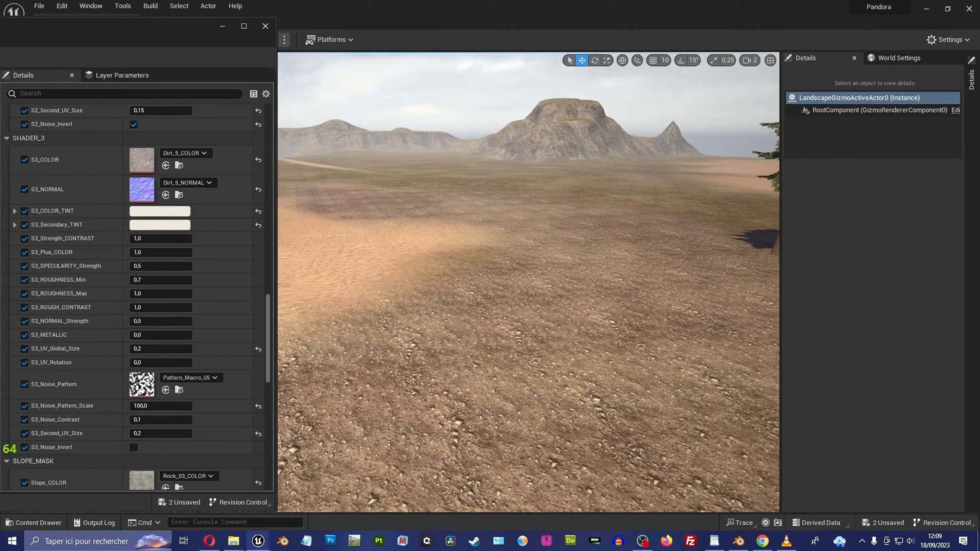
Step: Try a sandy yellow (D8C89E) and a pale green (CDD8AB) for S3_COLOR_TINT
right_click_drag(529, 282, 579, 293)
left_click(181, 214)
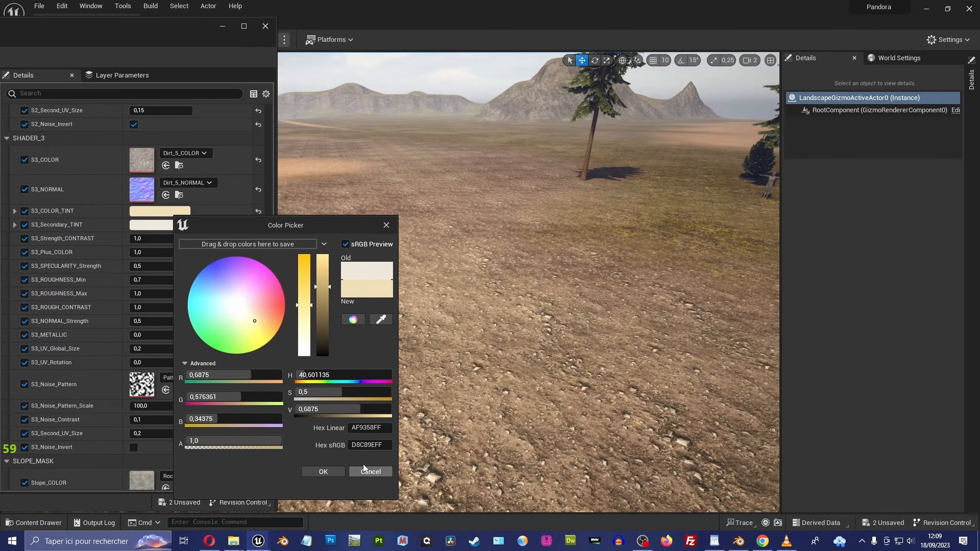
left_click(323, 471)
left_click(165, 212)
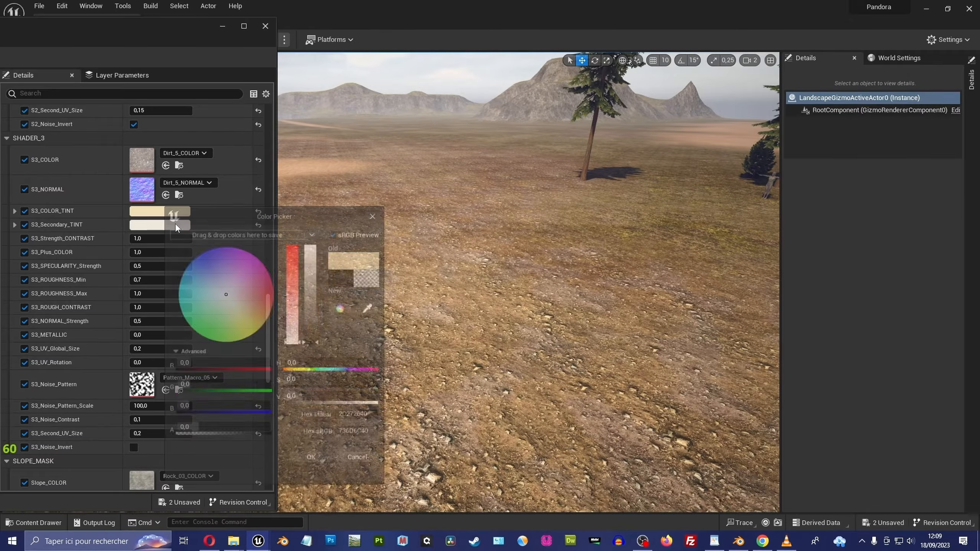
left_click(239, 312)
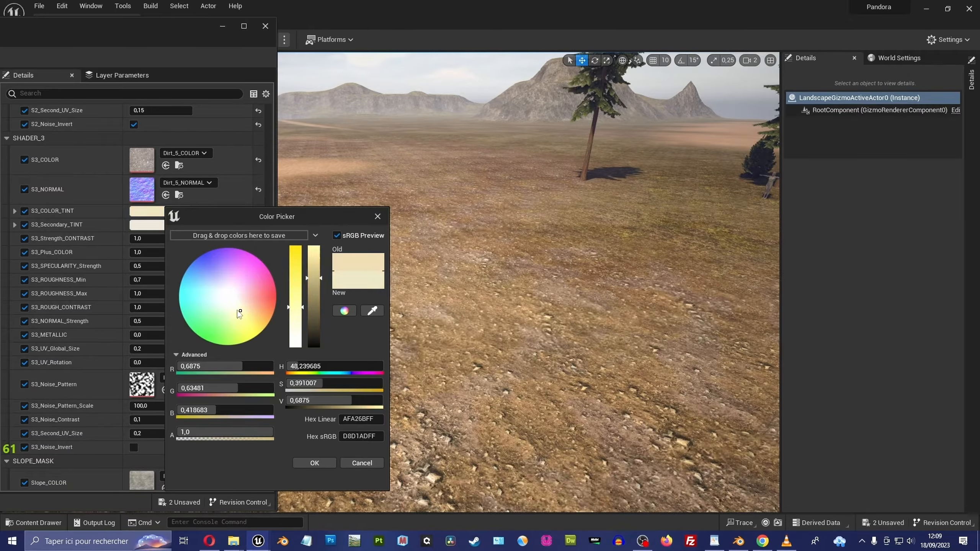
left_click(301, 463)
Step: Try a slightly darker pinkish beige (CBB8A8) for S3_COLOR_TINT
left_click(170, 213)
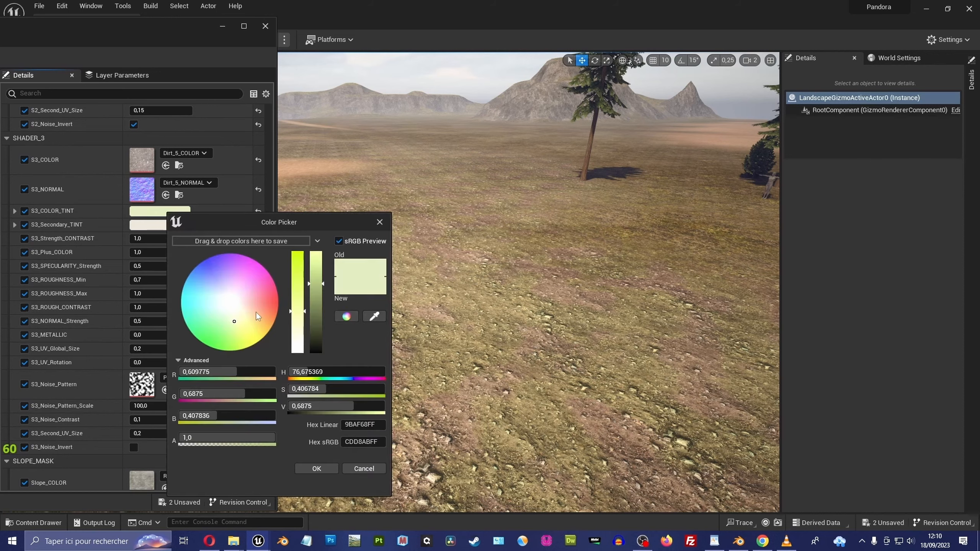
left_click_drag(250, 313, 245, 309)
left_click(315, 292)
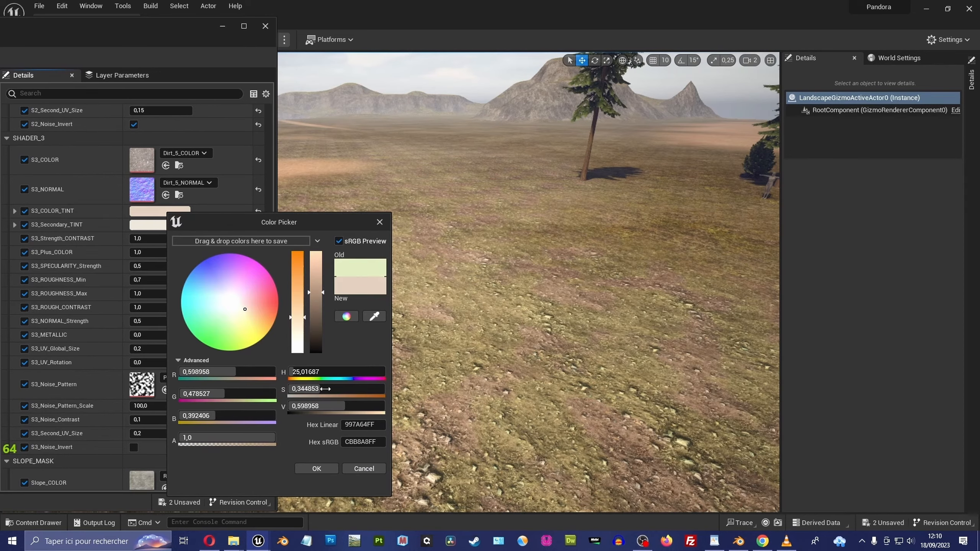
left_click(315, 468)
Step: Set S3_COLOR_TINT to a light beige (DACFBE), accept it, and compare it with S3_Secondary_TINT
left_click(170, 213)
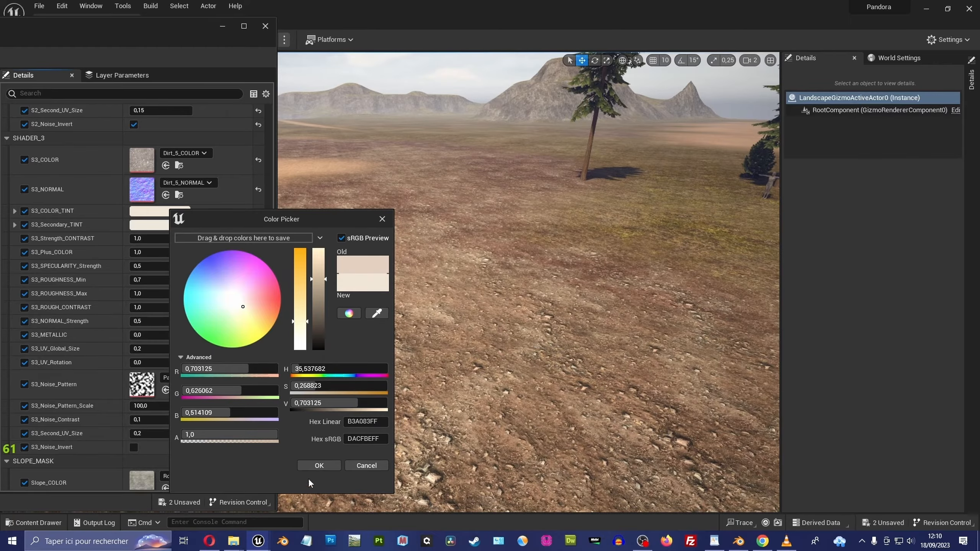
left_click(319, 466)
left_click(185, 225)
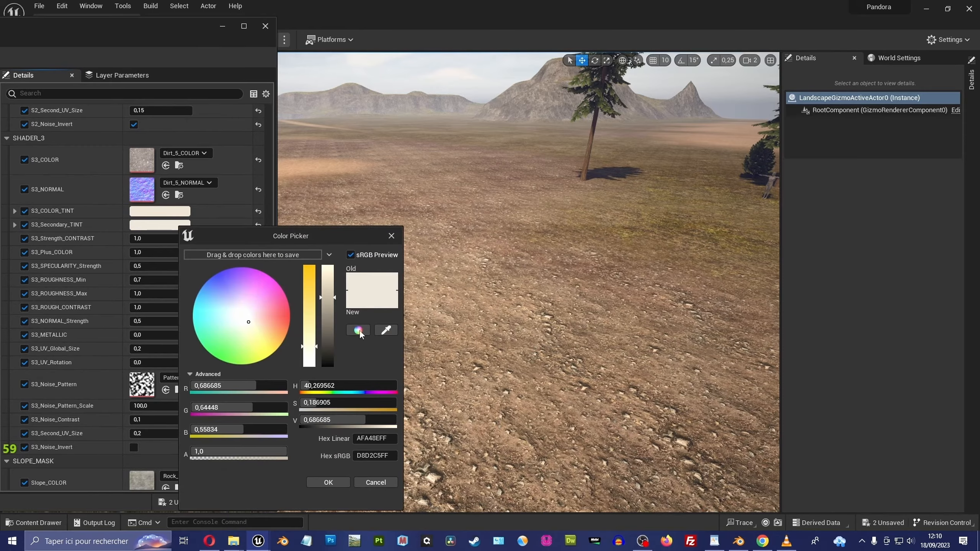
left_click(184, 210)
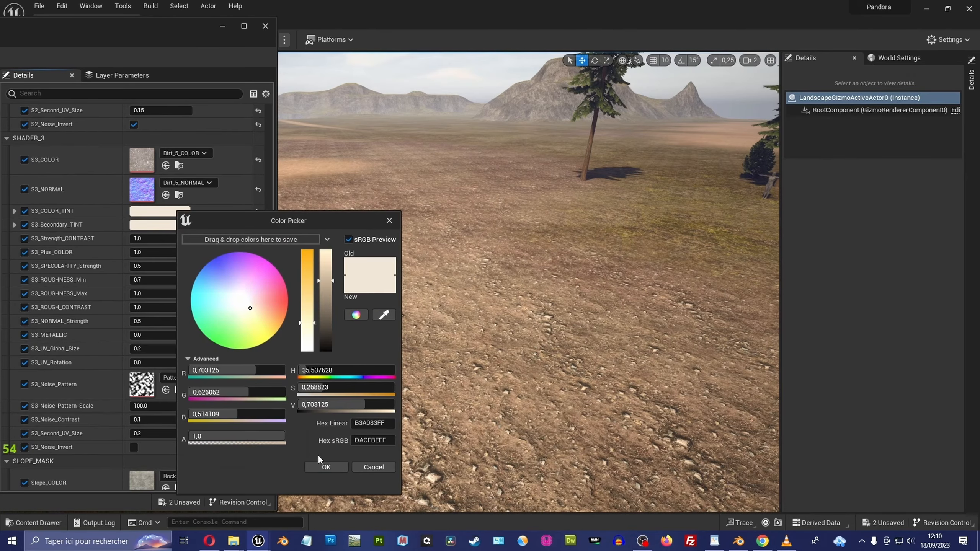
left_click(335, 468)
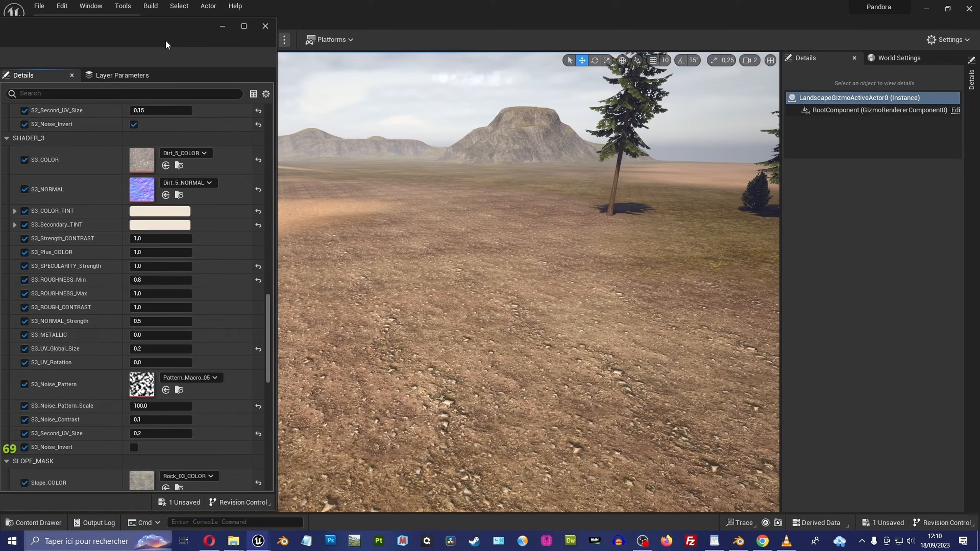
Step: Fly over the landscape to examine how the retinted Shader_3 dirt blends with the sand and grass near and far
right_click_drag(386, 193, 395, 212)
key("s")
right_click_drag(390, 283, 354, 261)
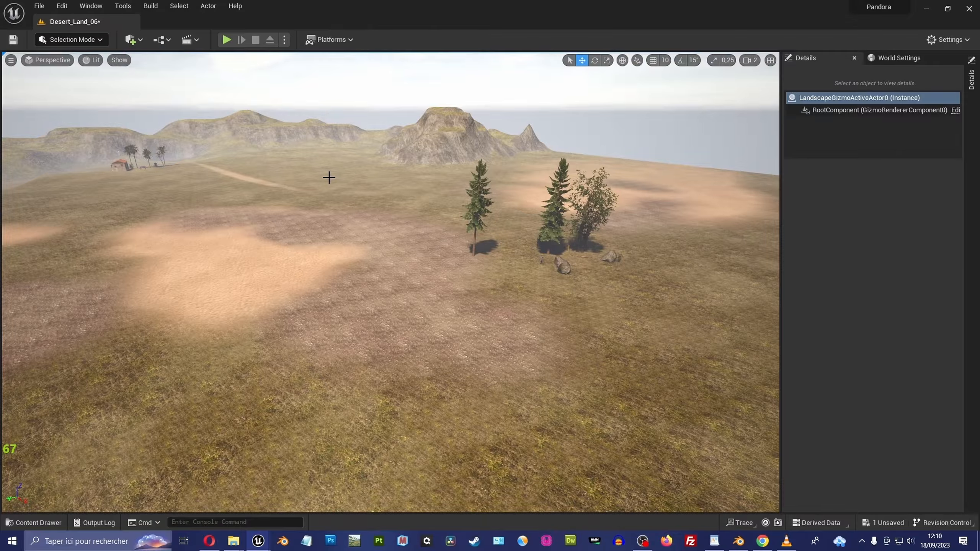
right_click_drag(479, 283, 507, 264)
key("w")
key("d")
right_click_drag(511, 306, 437, 316)
key("w")
key("d")
right_click_drag(574, 378, 554, 388)
key("d")
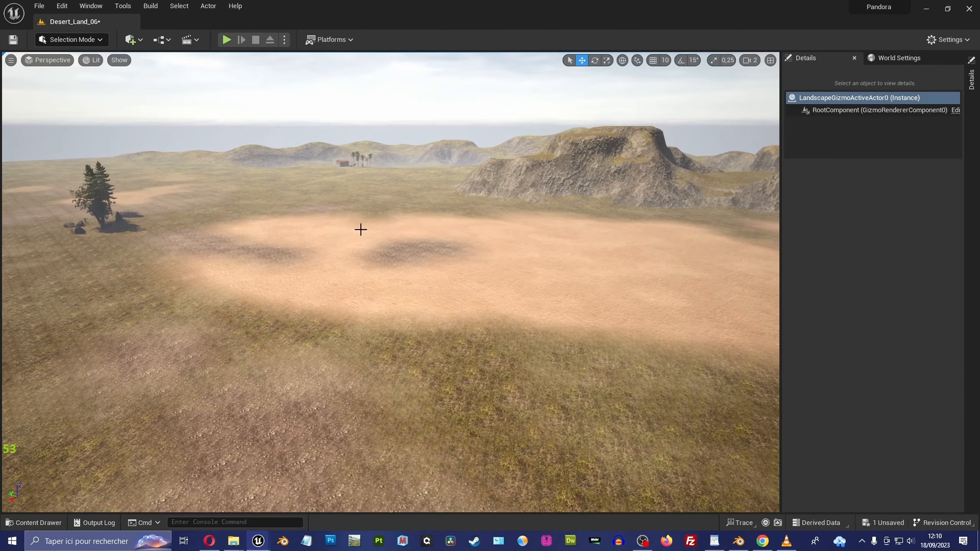
key("s")
right_click_drag(361, 230, 313, 220)
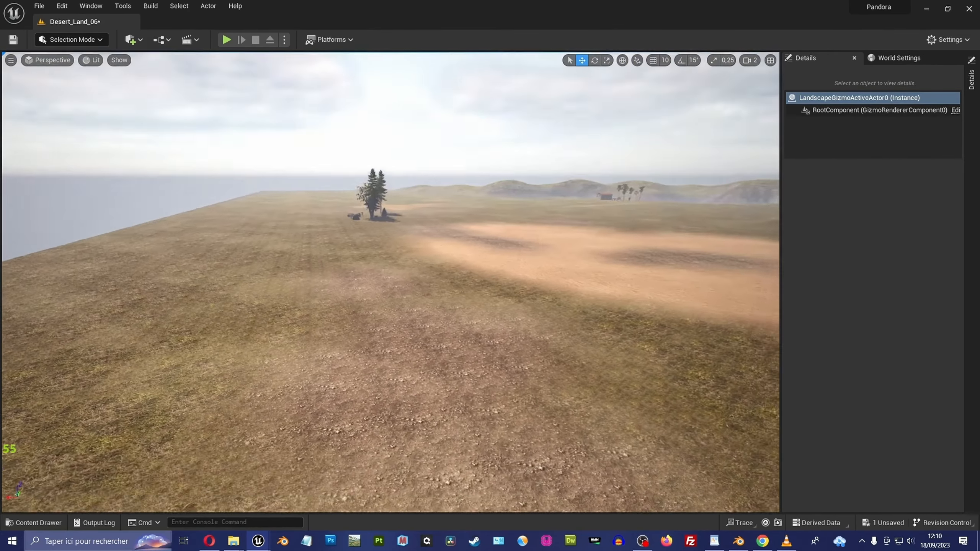
right_click_drag(411, 270, 467, 304)
key("w")
key("w")
key("s")
key("e")
Step: In Landscape mode, paint broad strokes of Shader_2 sand over the ground in front of the existing sandy area
left_click(277, 227)
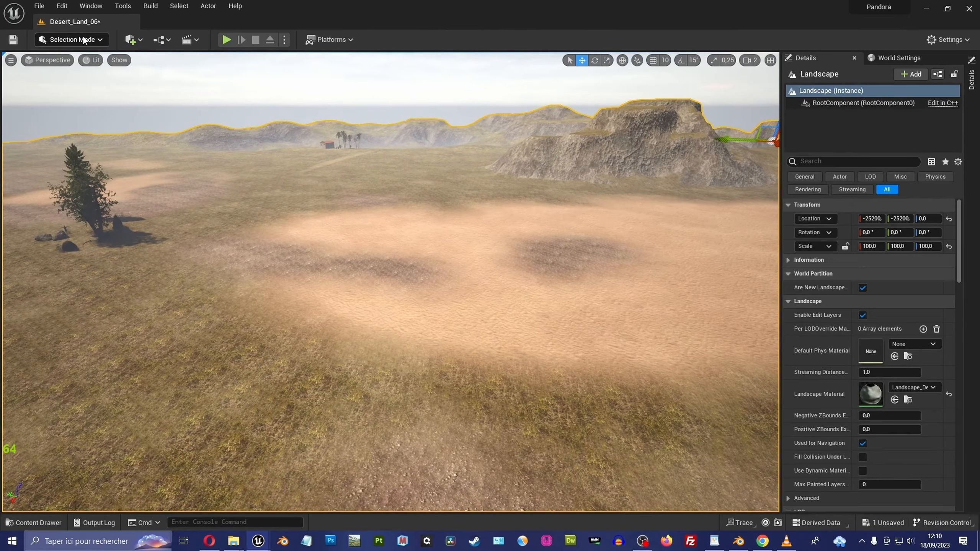
left_click(71, 39)
left_click(89, 77)
right_click_drag(390, 270, 413, 265)
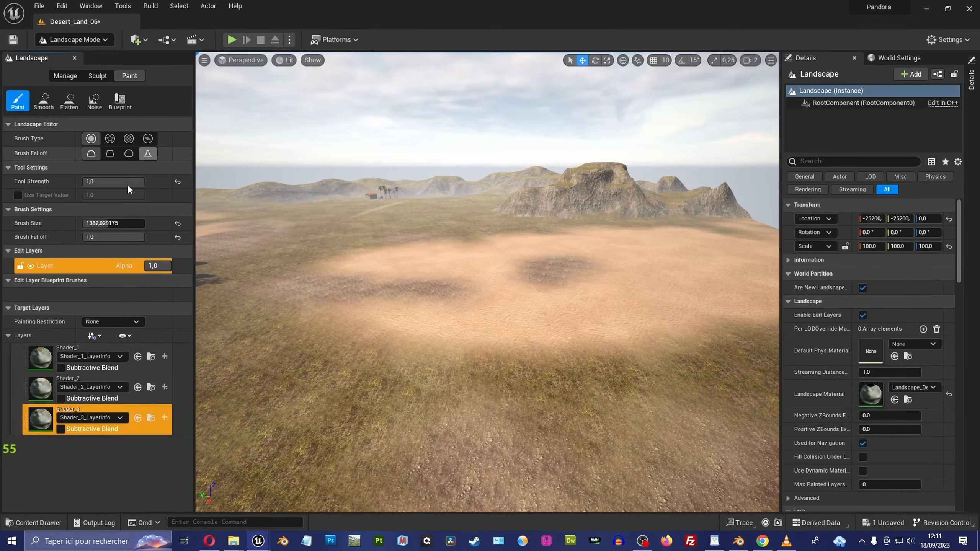
left_click(44, 425)
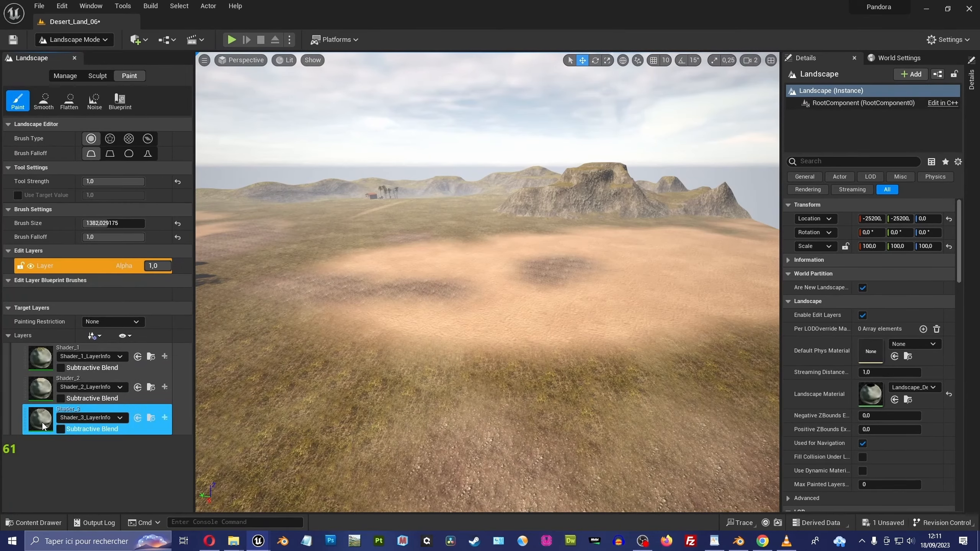
left_click(92, 381)
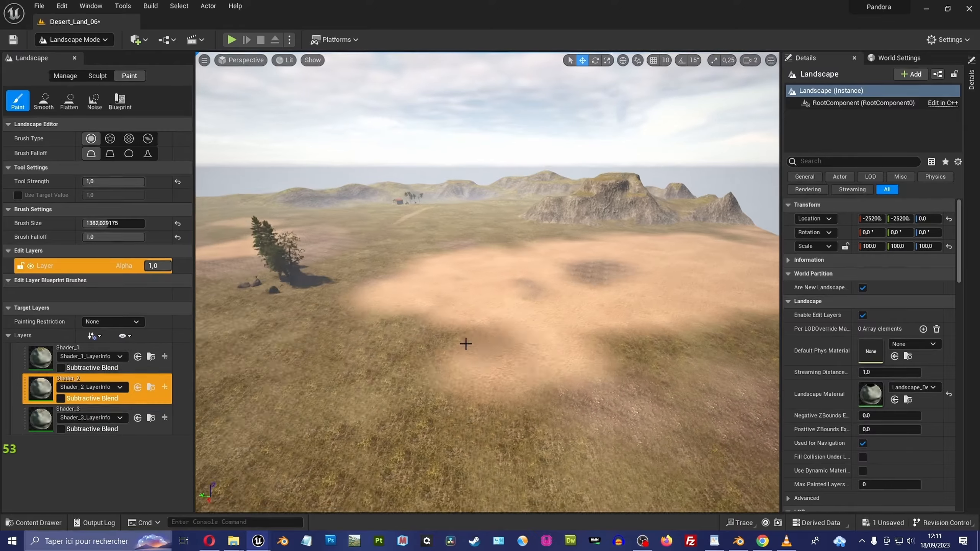
left_click_drag(461, 321, 477, 322)
mouse_move(477, 321)
right_mouse_down()
mouse_move(536, 307)
mouse_move(477, 305)
right_mouse_up()
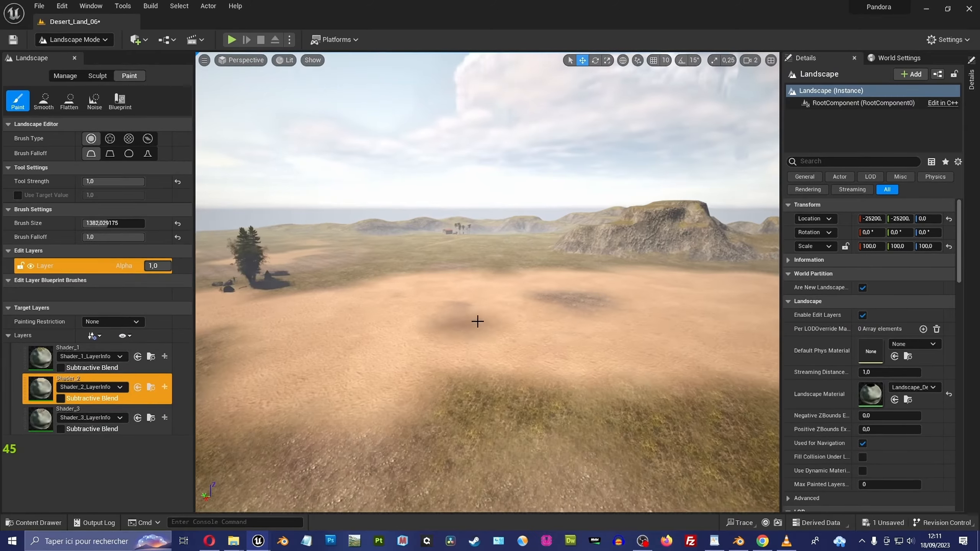
left_click_drag(477, 322, 301, 349)
mouse_move(524, 348)
left_mouse_down()
mouse_move(324, 411)
mouse_move(363, 389)
left_mouse_up()
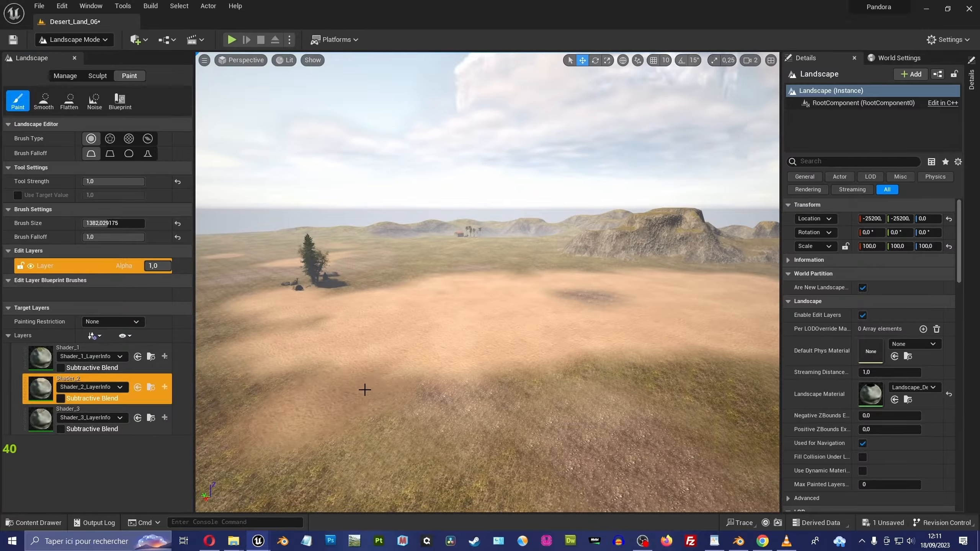
Step: Paint Shader_3 dirt along the near edge of the sand and a strip of Shader_1 grass across the sand
left_click(55, 413)
left_click(92, 364)
right_click_drag(501, 328, 579, 305)
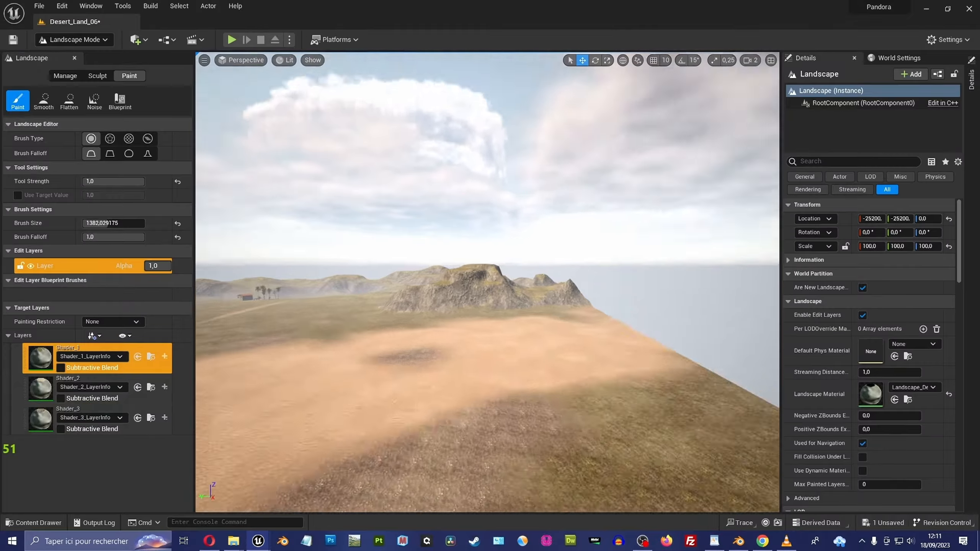
left_click_drag(559, 363, 405, 339)
Step: Return to Selection mode, look over the painted ground, and save the level
key("shift+1")
mouse_move(482, 309)
right_mouse_down()
mouse_move(436, 340)
mouse_move(486, 320)
mouse_move(490, 359)
mouse_move(489, 339)
mouse_move(409, 305)
mouse_move(475, 338)
right_mouse_up()
mouse_move(449, 179)
right_mouse_down()
mouse_move(438, 174)
mouse_move(465, 183)
mouse_move(436, 176)
mouse_move(449, 178)
right_mouse_up()
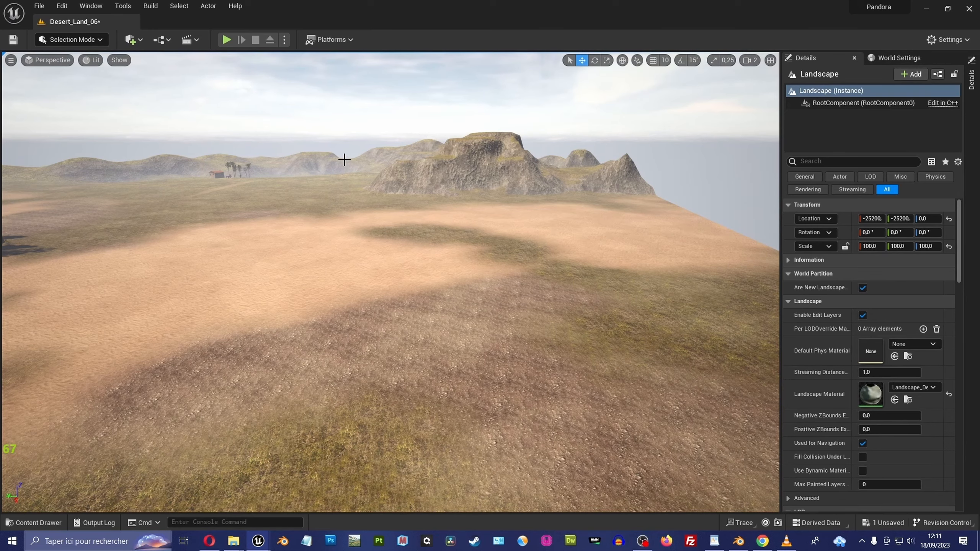
left_click(16, 38)
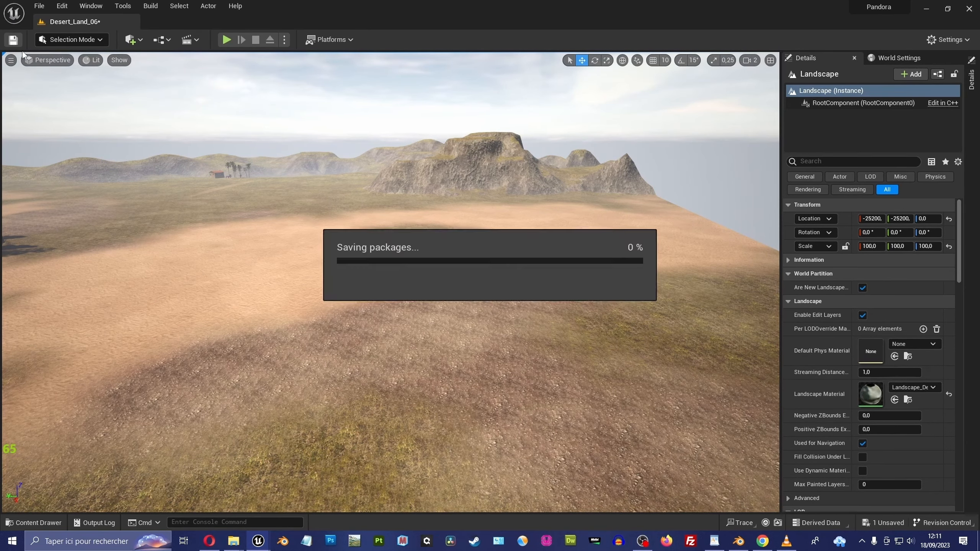